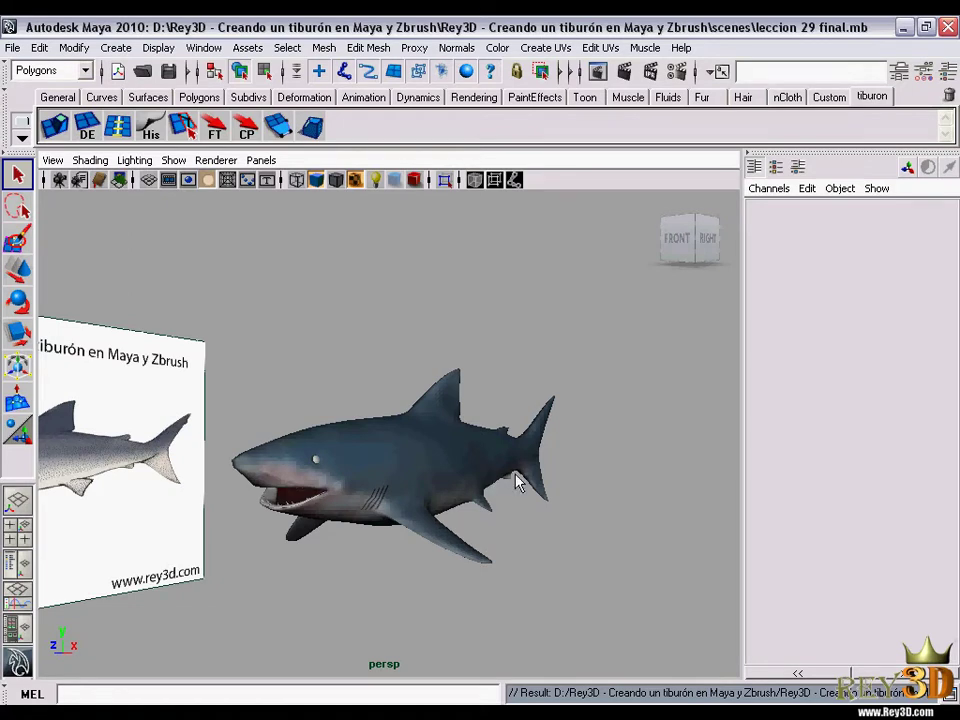
# Orbit around the shark, deselect it and switch to textured display without wireframe
pyautogui.moveTo(410, 500)
pyautogui.keyDown('alt'); pyautogui.mouseDown(button='right')
pyautogui.moveTo(489, 452)
pyautogui.moveTo(564, 486)
pyautogui.moveTo(497, 420)
pyautogui.mouseUp(button='right'); pyautogui.keyUp('alt')
pyautogui.click(502, 487)
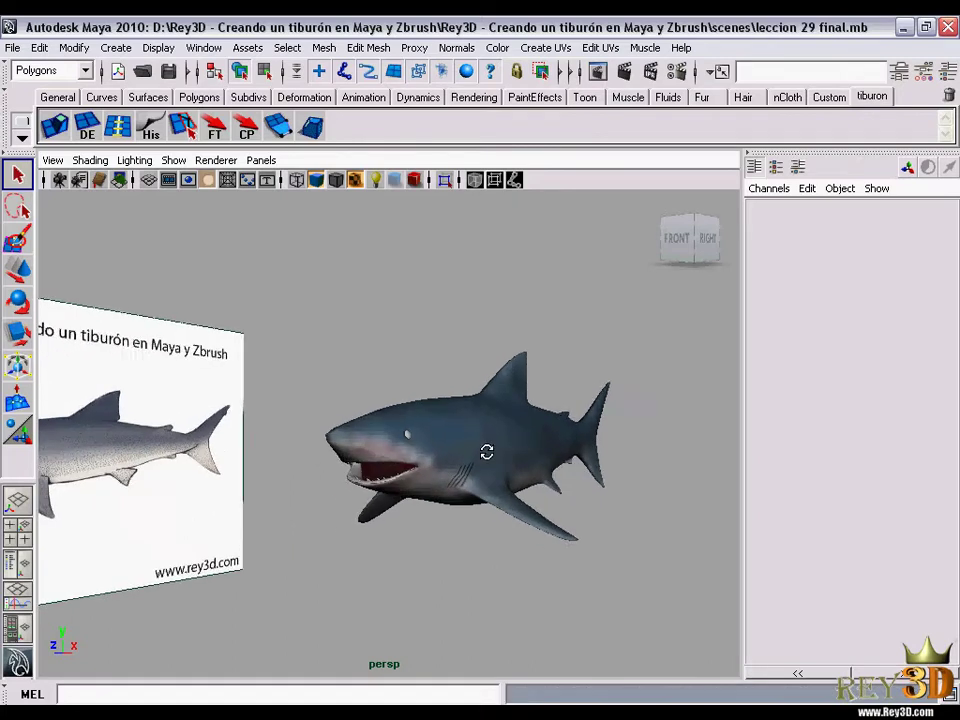
pyautogui.moveTo(502, 487)
pyautogui.keyDown('alt'); pyautogui.mouseDown()
pyautogui.moveTo(519, 454)
pyautogui.moveTo(462, 438)
pyautogui.mouseUp(); pyautogui.keyUp('alt')
pyautogui.moveTo(462, 438)
pyautogui.keyDown('alt'); pyautogui.mouseDown(button='right')
pyautogui.moveTo(418, 439)
pyautogui.moveTo(424, 422)
pyautogui.mouseUp(button='right'); pyautogui.keyUp('alt')
pyautogui.moveTo(424, 422)
pyautogui.keyDown('alt'); pyautogui.mouseDown()
pyautogui.moveTo(456, 422)
pyautogui.moveTo(424, 426)
pyautogui.moveTo(435, 422)
pyautogui.mouseUp(); pyautogui.keyUp('alt')
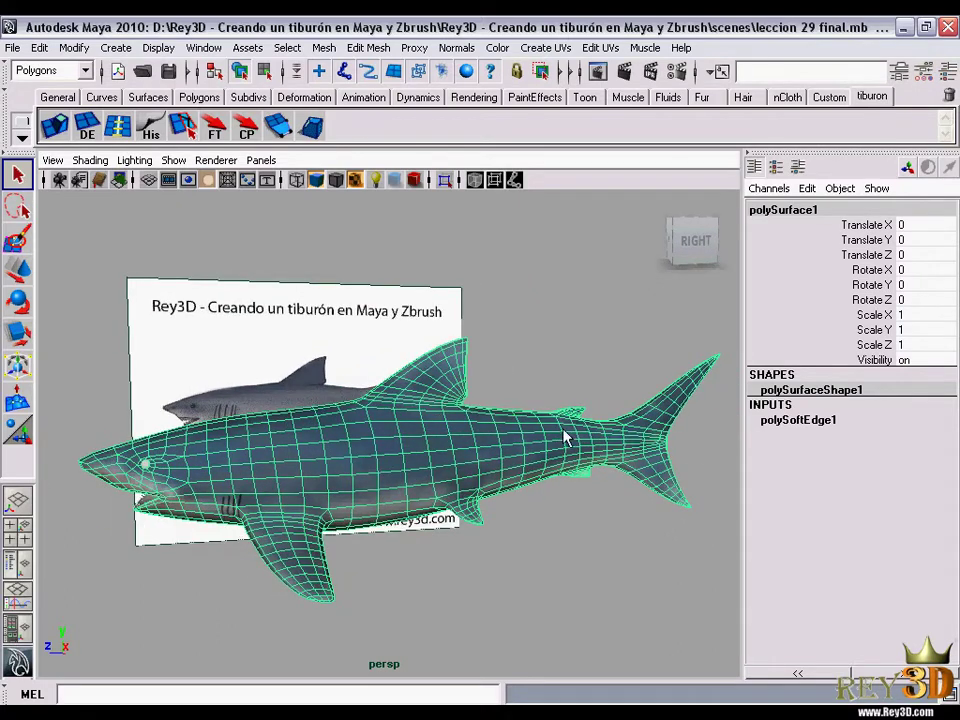
pyautogui.moveTo(643, 437)
pyautogui.keyDown('alt'); pyautogui.mouseDown()
pyautogui.moveTo(559, 429)
pyautogui.moveTo(330, 439)
pyautogui.moveTo(415, 434)
pyautogui.moveTo(643, 508)
pyautogui.mouseUp(); pyautogui.keyUp('alt')
pyautogui.click(643, 508)
pyautogui.press('6')
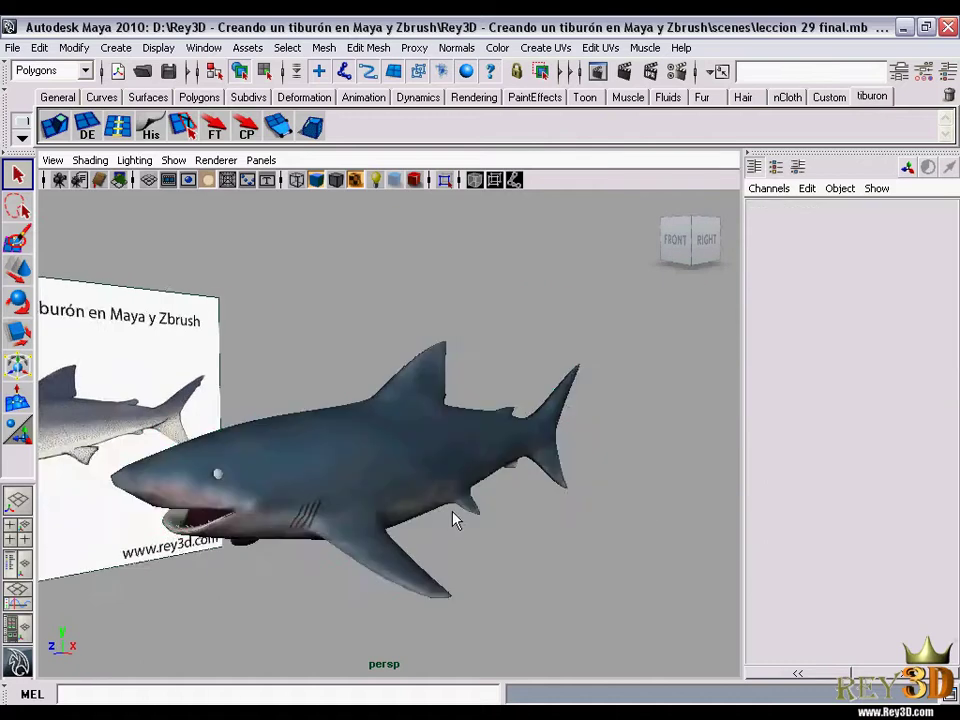
# Orbit around the textured shark to inspect its dorsal fin, flank, underside, eye and open mouth
pyautogui.keyDown('alt'); pyautogui.moveTo(454, 519); pyautogui.dragTo(493, 510, button='right'); pyautogui.keyUp('alt')
pyautogui.moveTo(493, 510)
pyautogui.keyDown('alt'); pyautogui.mouseDown()
pyautogui.moveTo(536, 504)
pyautogui.moveTo(454, 476)
pyautogui.moveTo(536, 491)
pyautogui.moveTo(651, 482)
pyautogui.mouseUp(); pyautogui.keyUp('alt')
pyautogui.moveTo(651, 482)
pyautogui.keyDown('alt'); pyautogui.mouseDown(button='right')
pyautogui.moveTo(540, 527)
pyautogui.moveTo(426, 493)
pyautogui.mouseUp(button='right'); pyautogui.keyUp('alt')
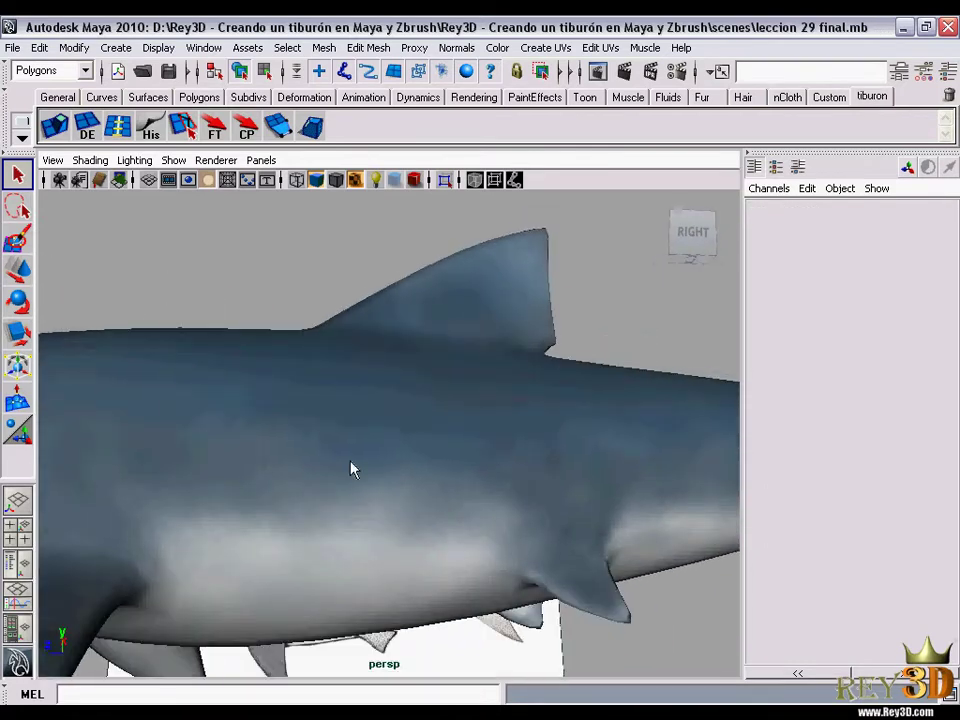
pyautogui.moveTo(351, 469)
pyautogui.keyDown('alt'); pyautogui.mouseDown()
pyautogui.moveTo(489, 501)
pyautogui.moveTo(480, 409)
pyautogui.moveTo(476, 429)
pyautogui.moveTo(453, 437)
pyautogui.moveTo(570, 456)
pyautogui.moveTo(527, 444)
pyautogui.moveTo(457, 464)
pyautogui.moveTo(450, 482)
pyautogui.mouseUp(); pyautogui.keyUp('alt')
pyautogui.keyDown('alt'); pyautogui.moveTo(450, 482); pyautogui.dragTo(386, 469, button='right'); pyautogui.keyUp('alt')
pyautogui.moveTo(386, 469)
pyautogui.keyDown('alt'); pyautogui.mouseDown()
pyautogui.moveTo(561, 489)
pyautogui.moveTo(540, 465)
pyautogui.moveTo(559, 324)
pyautogui.moveTo(581, 347)
pyautogui.moveTo(521, 456)
pyautogui.moveTo(417, 411)
pyautogui.moveTo(476, 407)
pyautogui.moveTo(624, 450)
pyautogui.mouseUp(); pyautogui.keyUp('alt')
pyautogui.keyDown('alt'); pyautogui.moveTo(624, 450); pyautogui.dragTo(502, 440, button='middle'); pyautogui.keyUp('alt')
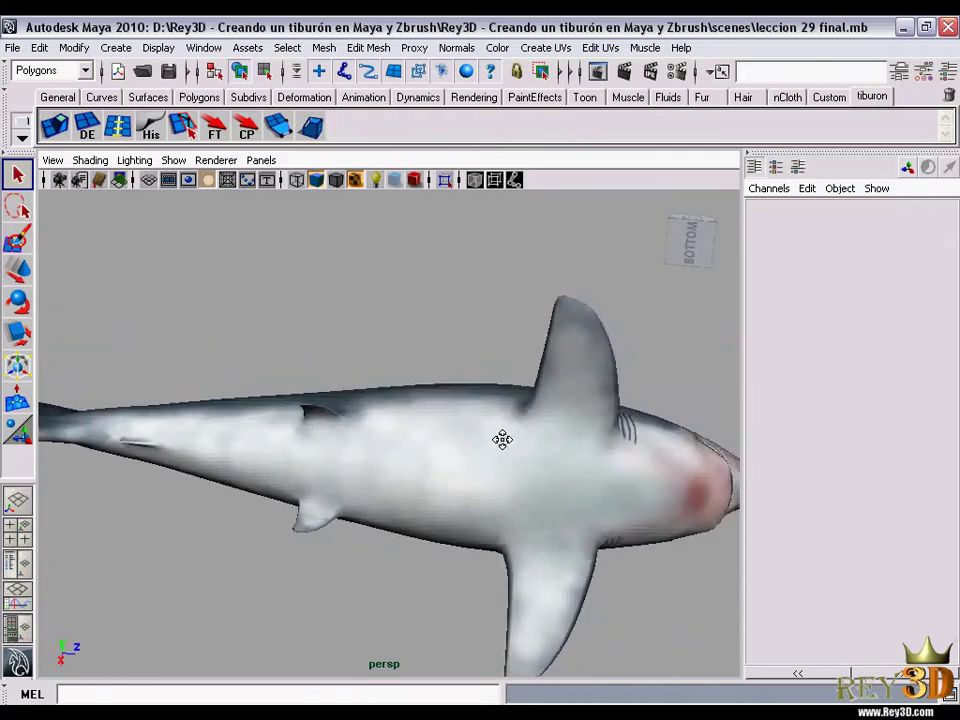
pyautogui.moveTo(502, 440)
pyautogui.keyDown('alt'); pyautogui.mouseDown()
pyautogui.moveTo(508, 456)
pyautogui.moveTo(598, 394)
pyautogui.moveTo(523, 420)
pyautogui.mouseUp(); pyautogui.keyUp('alt')
pyautogui.keyDown('alt'); pyautogui.moveTo(523, 420); pyautogui.dragTo(600, 450, button='right'); pyautogui.keyUp('alt')
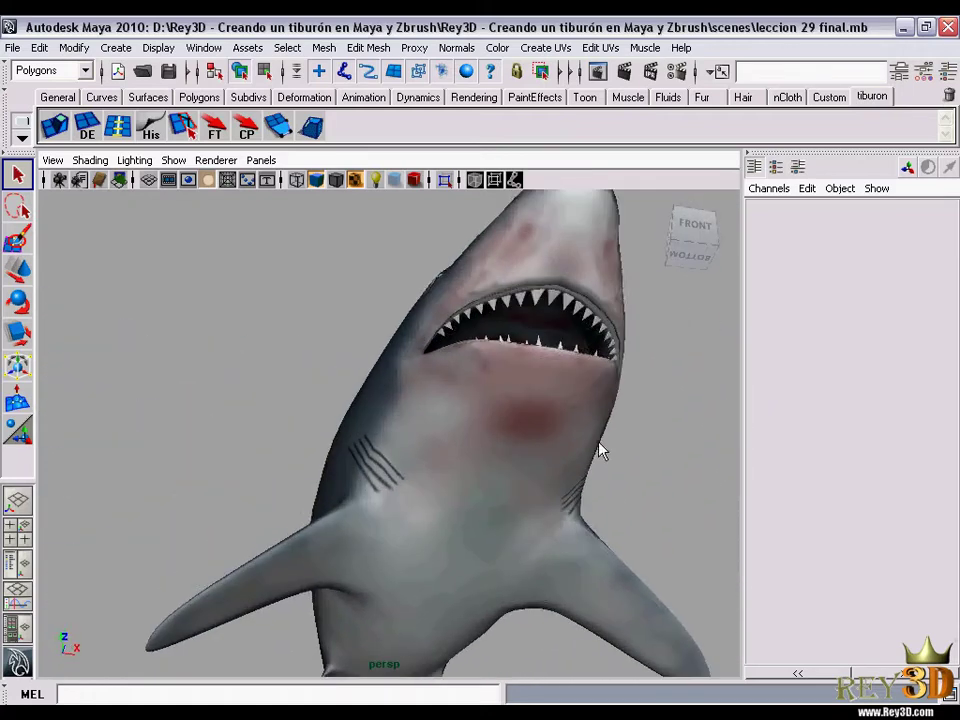
pyautogui.moveTo(600, 450)
pyautogui.keyDown('alt'); pyautogui.mouseDown()
pyautogui.moveTo(467, 489)
pyautogui.moveTo(572, 529)
pyautogui.moveTo(432, 279)
pyautogui.mouseUp(); pyautogui.keyUp('alt')
pyautogui.keyDown('alt'); pyautogui.moveTo(432, 279); pyautogui.dragTo(465, 410, button='middle'); pyautogui.keyUp('alt')
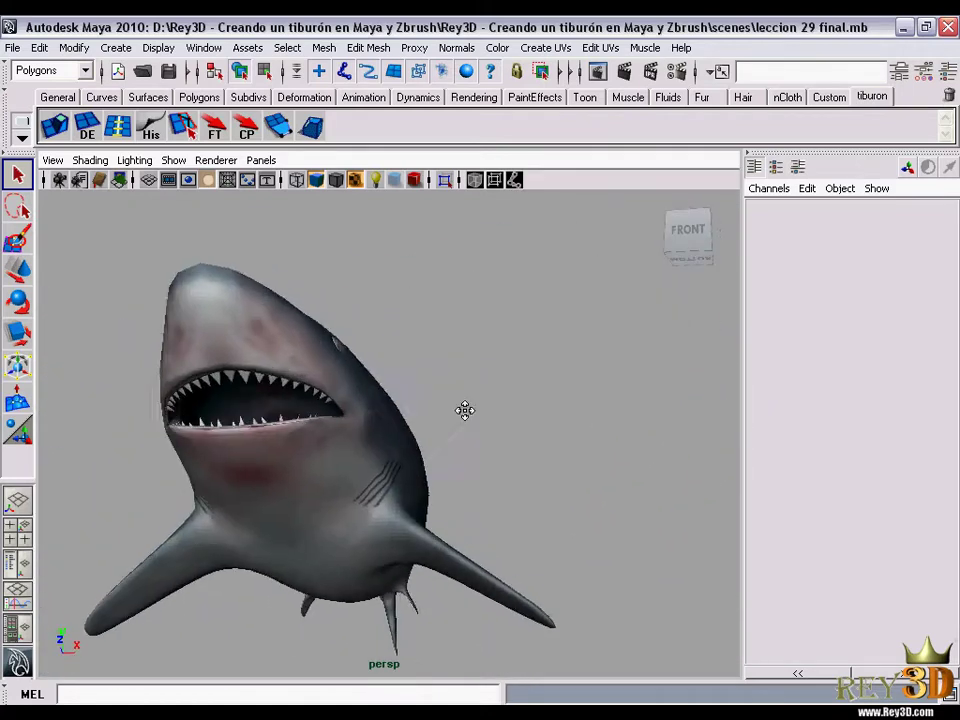
pyautogui.moveTo(465, 410)
pyautogui.keyDown('alt'); pyautogui.mouseDown()
pyautogui.moveTo(529, 444)
pyautogui.moveTo(384, 495)
pyautogui.mouseUp(); pyautogui.keyUp('alt')
pyautogui.keyDown('alt'); pyautogui.moveTo(384, 495); pyautogui.dragTo(475, 522, button='middle'); pyautogui.keyUp('alt')
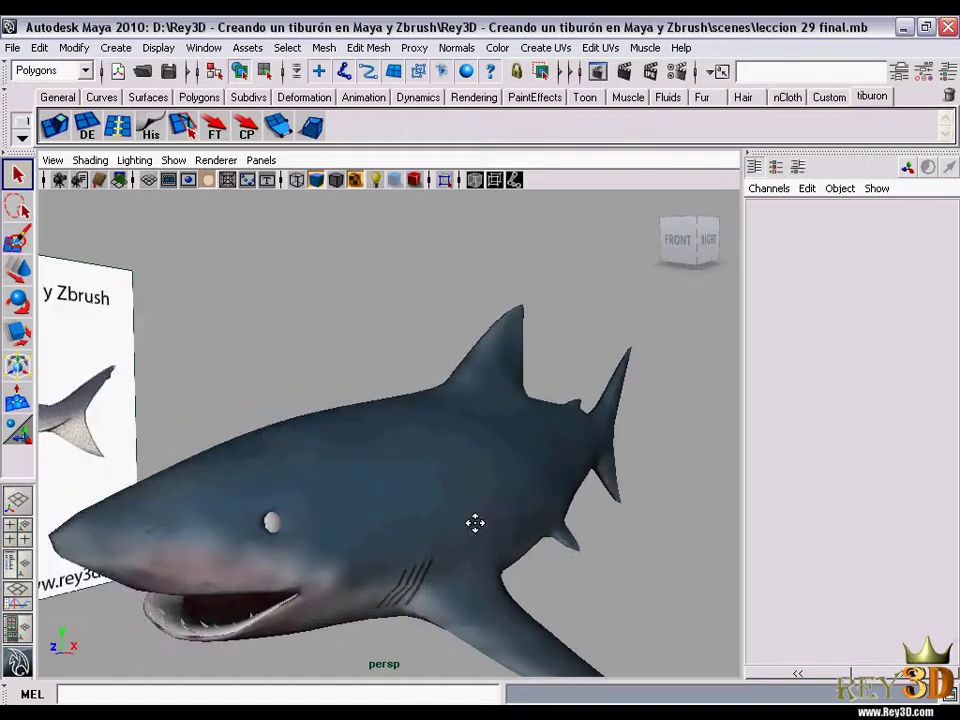
pyautogui.keyDown('alt'); pyautogui.moveTo(475, 522); pyautogui.dragTo(489, 529, button='right'); pyautogui.keyUp('alt')
pyautogui.moveTo(489, 529)
pyautogui.keyDown('alt'); pyautogui.mouseDown()
pyautogui.moveTo(619, 508)
pyautogui.moveTo(686, 514)
pyautogui.mouseUp(); pyautogui.keyUp('alt')
pyautogui.keyDown('alt'); pyautogui.moveTo(686, 514); pyautogui.dragTo(510, 492, button='right'); pyautogui.keyUp('alt')
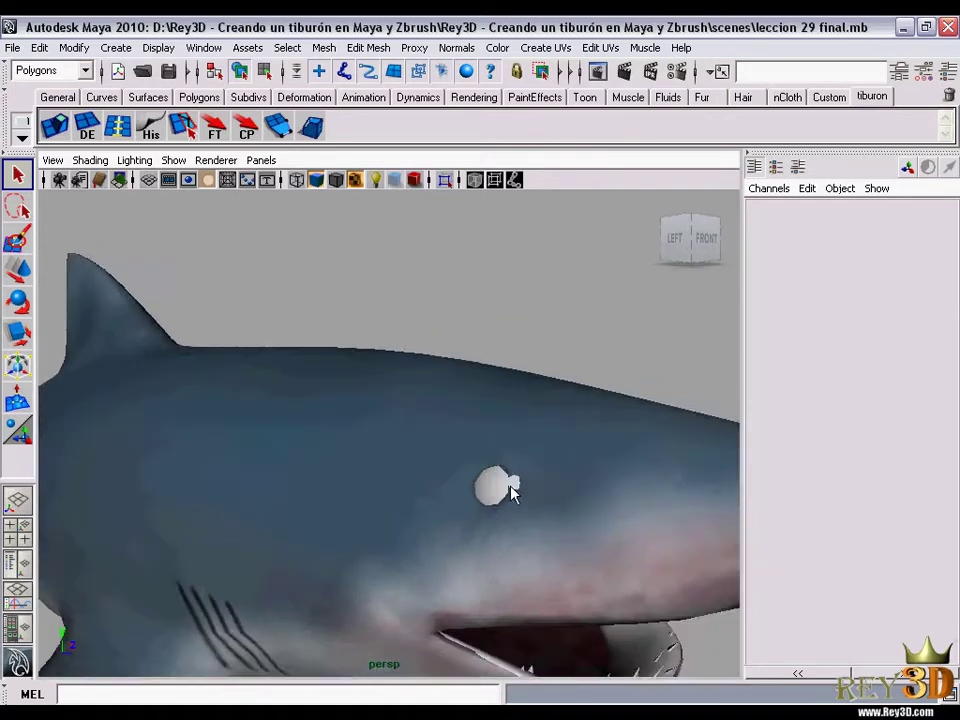
pyautogui.moveTo(510, 492)
pyautogui.keyDown('alt'); pyautogui.mouseDown()
pyautogui.moveTo(596, 514)
pyautogui.moveTo(561, 546)
pyautogui.moveTo(514, 553)
pyautogui.mouseUp(); pyautogui.keyUp('alt')
pyautogui.keyDown('alt'); pyautogui.moveTo(514, 553); pyautogui.dragTo(449, 507, button='right'); pyautogui.keyUp('alt')
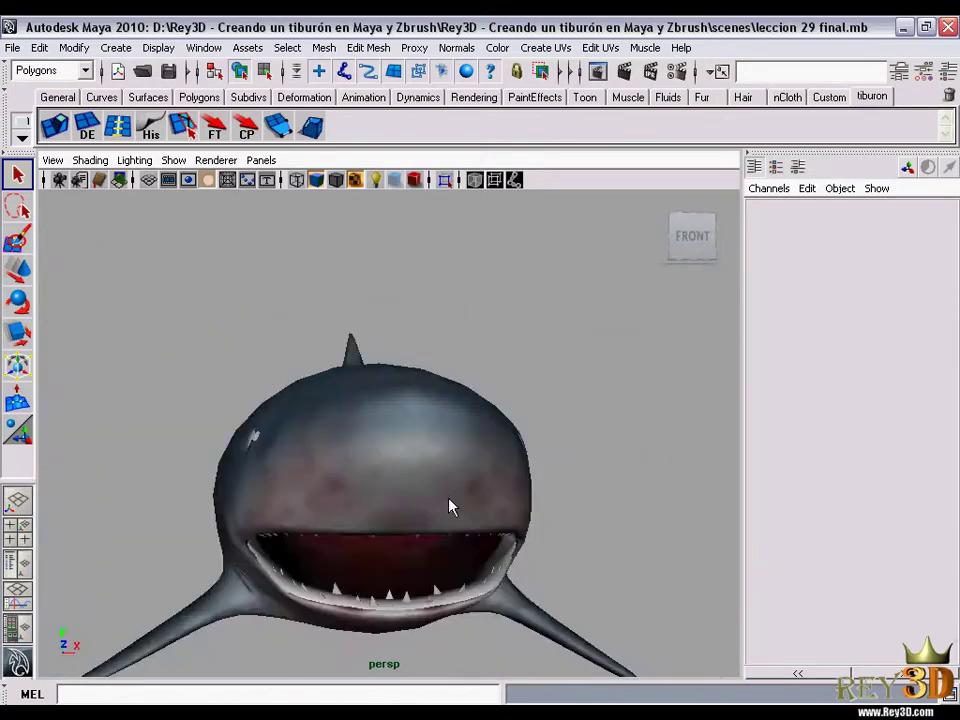
pyautogui.moveTo(449, 507)
pyautogui.keyDown('alt'); pyautogui.mouseDown()
pyautogui.moveTo(326, 484)
pyautogui.moveTo(375, 392)
pyautogui.moveTo(420, 459)
pyautogui.moveTo(503, 486)
pyautogui.mouseUp(); pyautogui.keyUp('alt')
pyautogui.keyDown('alt'); pyautogui.moveTo(503, 486); pyautogui.dragTo(497, 506, button='right'); pyautogui.keyUp('alt')
pyautogui.click(497, 506)
pyautogui.moveTo(497, 506)
pyautogui.keyDown('alt'); pyautogui.mouseDown()
pyautogui.moveTo(520, 438)
pyautogui.moveTo(546, 450)
pyautogui.moveTo(527, 470)
pyautogui.moveTo(548, 474)
pyautogui.mouseUp(); pyautogui.keyUp('alt')
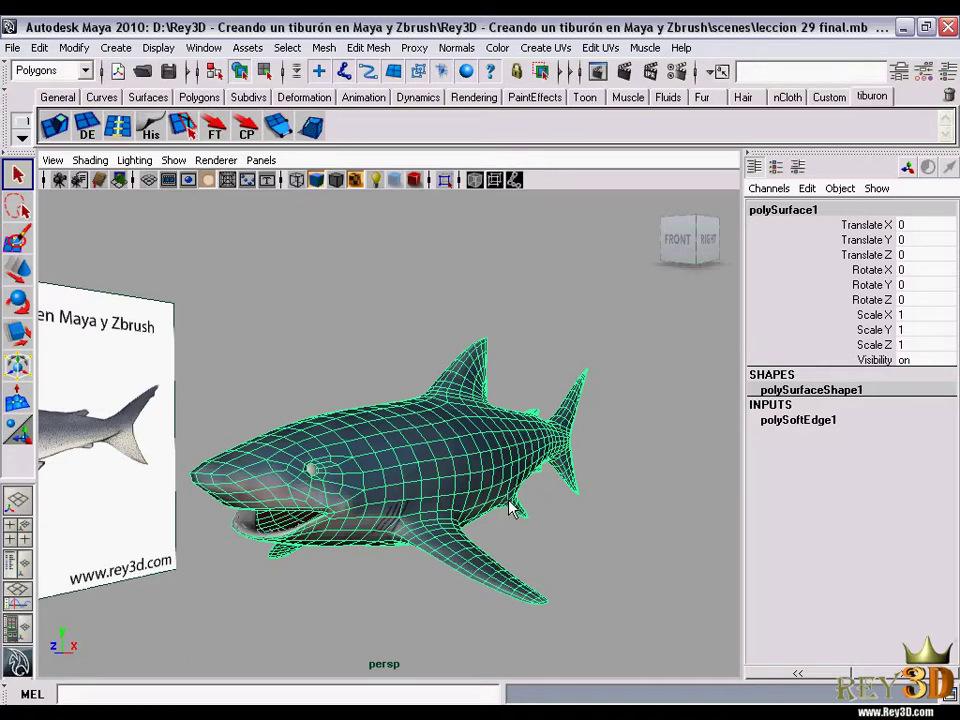
# Select the whole shark and show it at rough, unsmoothed preview with key 1
pyautogui.keyDown('alt'); pyautogui.moveTo(510, 508); pyautogui.dragTo(210, 355); pyautogui.keyUp('alt')
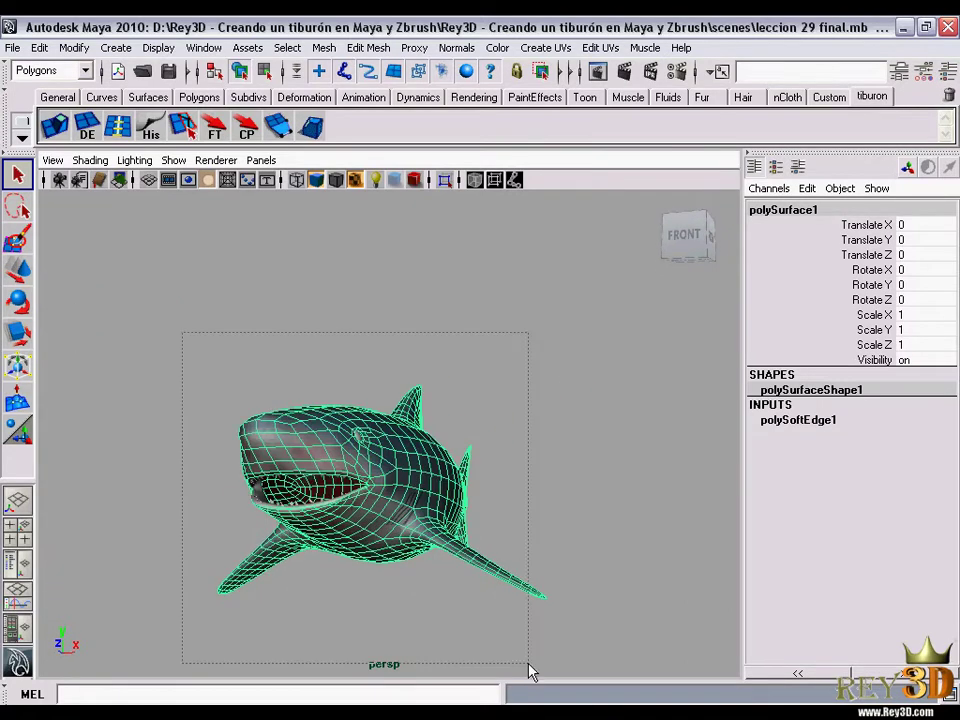
pyautogui.moveTo(528, 665); pyautogui.dragTo(528, 664)
pyautogui.press('1')
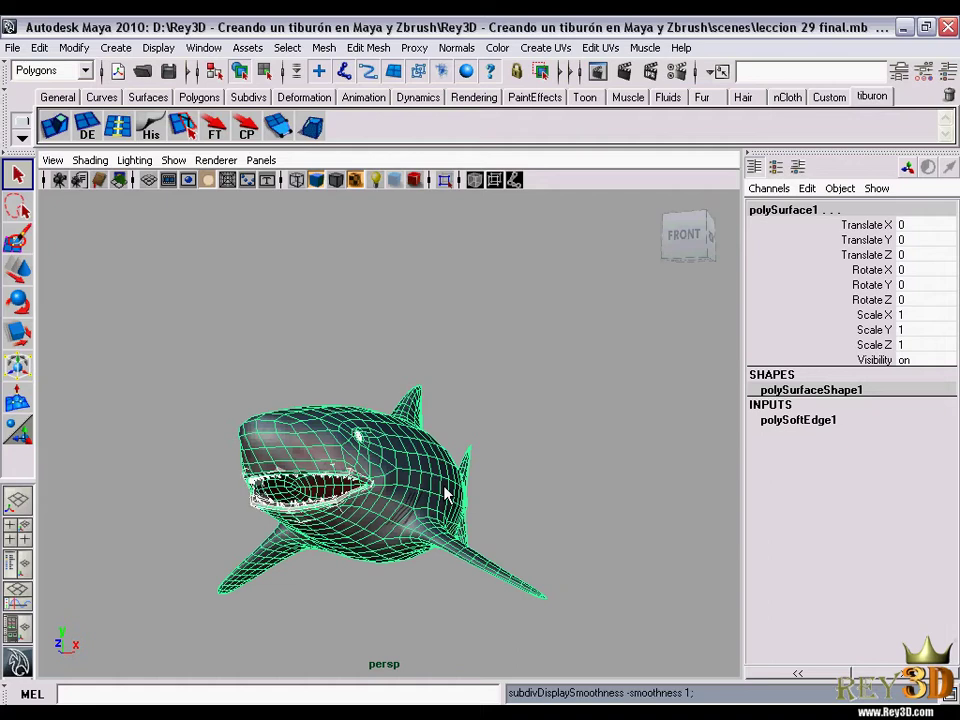
pyautogui.keyDown('alt'); pyautogui.moveTo(445, 492); pyautogui.dragTo(400, 485); pyautogui.keyUp('alt')
pyautogui.keyDown('alt'); pyautogui.moveTo(381, 501); pyautogui.dragTo(420, 470, button='right'); pyautogui.keyUp('alt')
pyautogui.moveTo(420, 470)
pyautogui.keyDown('alt'); pyautogui.mouseDown()
pyautogui.moveTo(322, 338)
pyautogui.moveTo(368, 333)
pyautogui.moveTo(482, 393)
pyautogui.moveTo(482, 412)
pyautogui.mouseUp(); pyautogui.keyUp('alt')
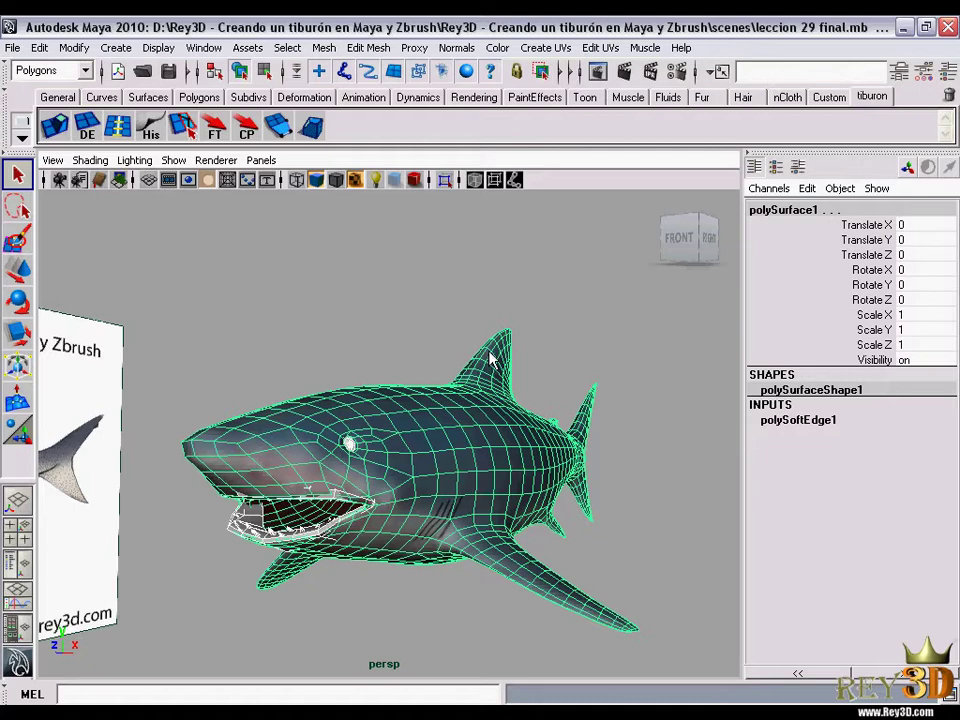
# Select the teeth and gums mesh (pSphere2) and zoom in on the open mouth
pyautogui.click(460, 437)
pyautogui.keyDown('alt'); pyautogui.moveTo(378, 503); pyautogui.dragTo(502, 453); pyautogui.keyUp('alt')
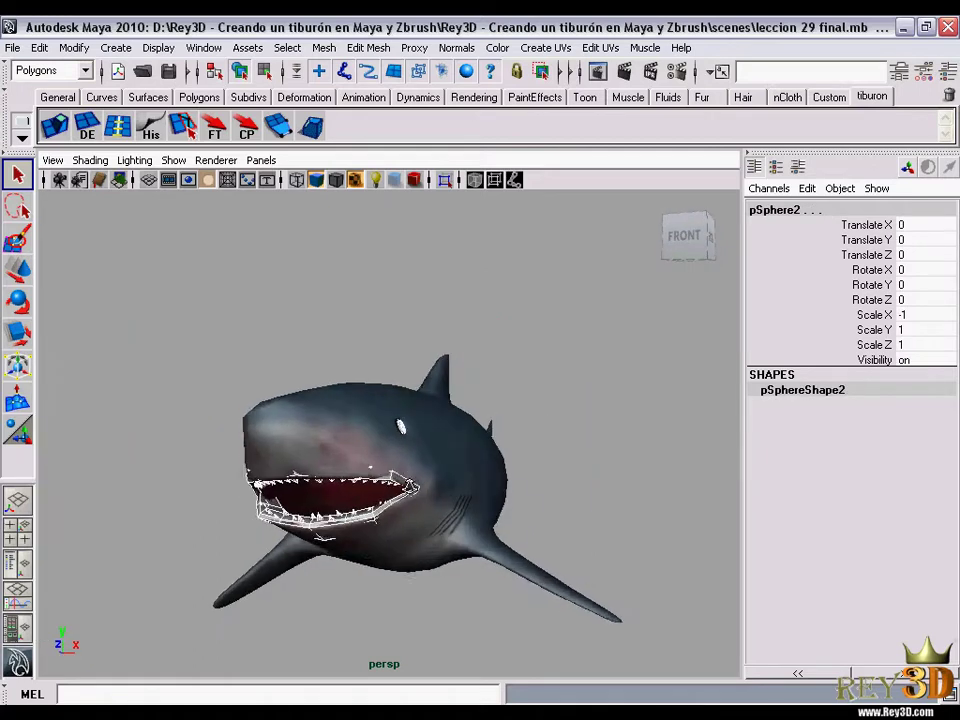
pyautogui.scroll(1, 502, 453)
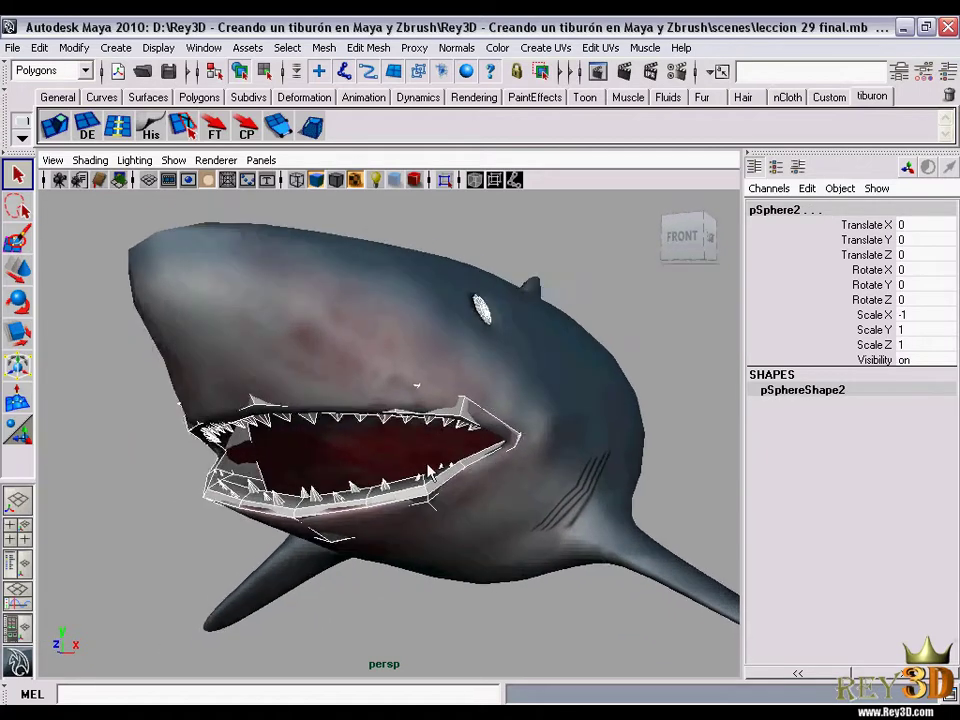
pyautogui.scroll(2, 485, 425)
pyautogui.scroll(1, 474, 402)
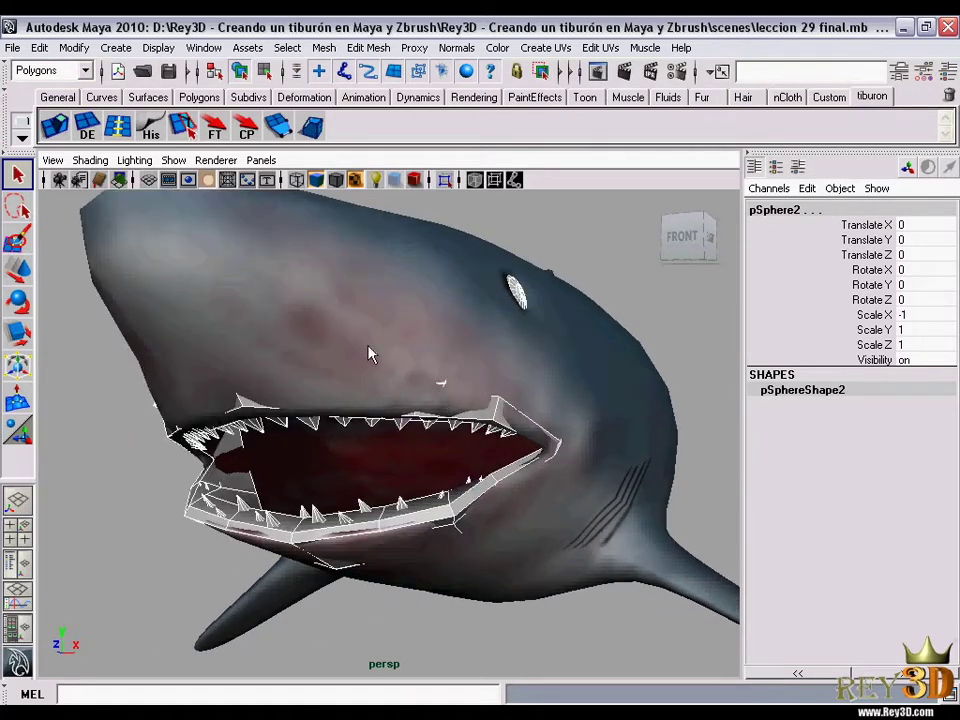
# Smooth pSphere2 using reset default Smooth options with Geometry and Selection borders preservation turned off
pyautogui.click(326, 50)
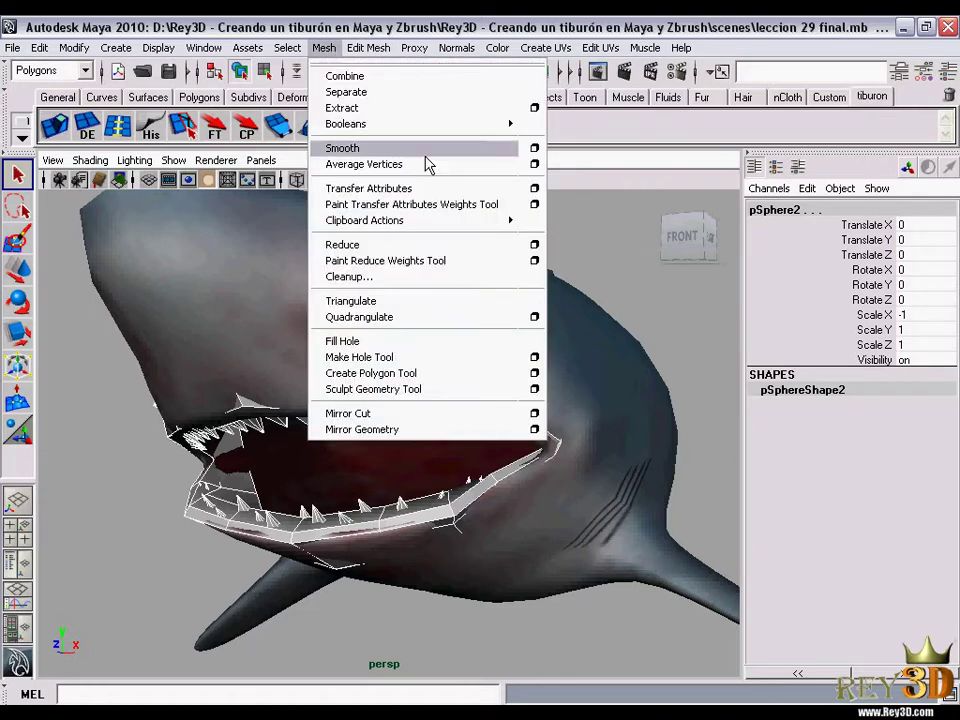
pyautogui.click(532, 149)
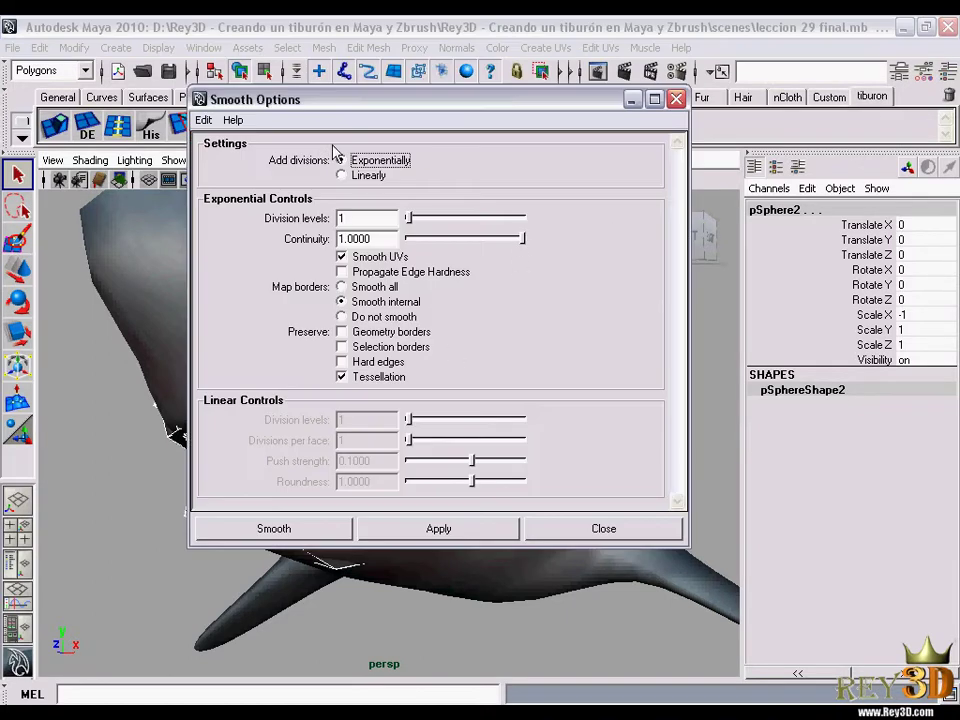
pyautogui.click(204, 120)
pyautogui.click(216, 156)
pyautogui.moveTo(315, 100); pyautogui.dragTo(497, 87)
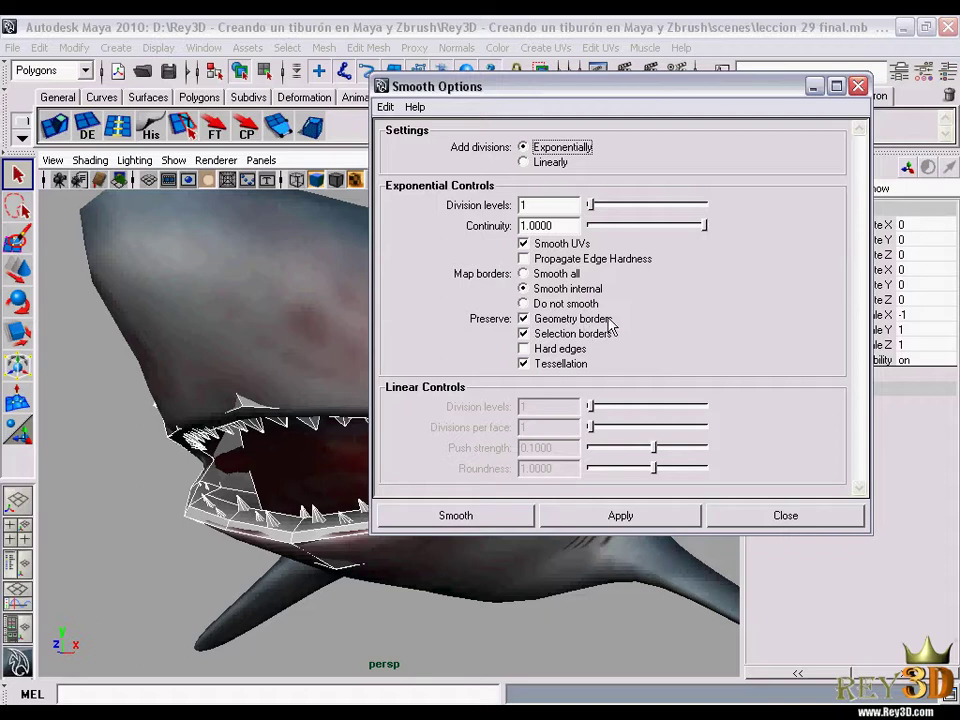
pyautogui.click(608, 319)
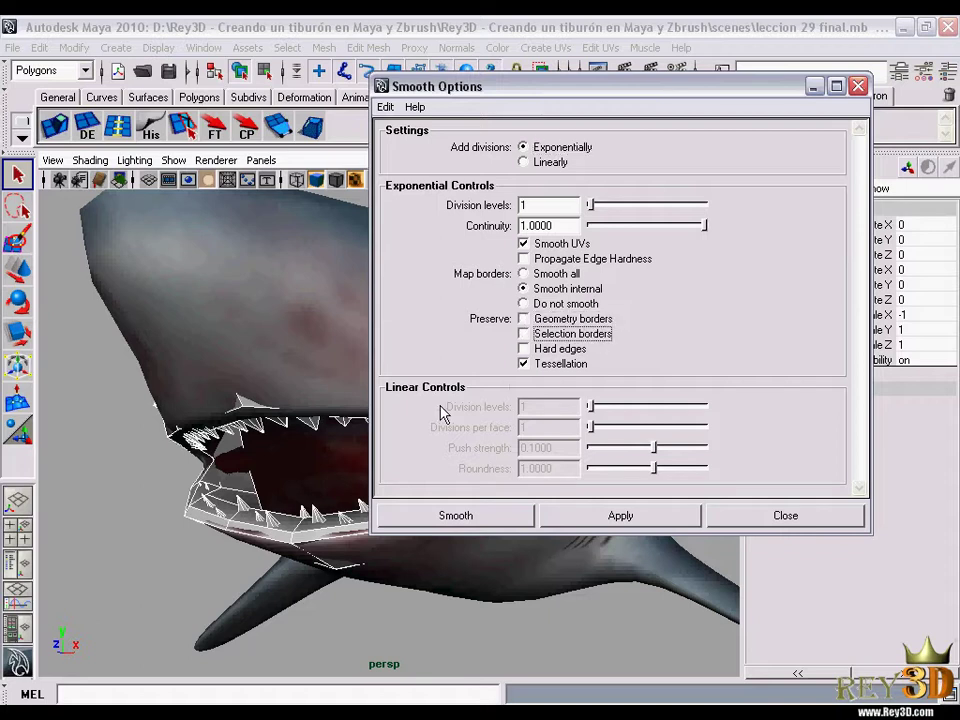
pyautogui.click(465, 517)
pyautogui.moveTo(407, 484)
pyautogui.keyDown('alt'); pyautogui.mouseDown()
pyautogui.moveTo(375, 476)
pyautogui.moveTo(378, 507)
pyautogui.moveTo(465, 490)
pyautogui.mouseUp(); pyautogui.keyUp('alt')
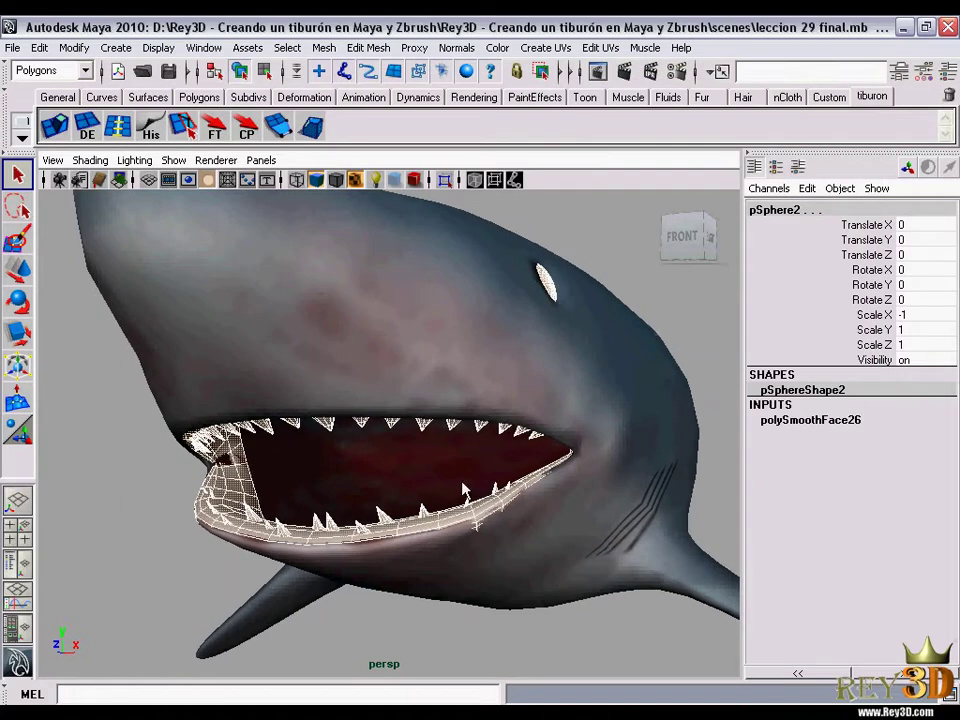
# Set polySmoothFace26 Divisions to 2 and orbit to check the denser teeth and gums
pyautogui.click(838, 420)
pyautogui.doubleClick(912, 464)
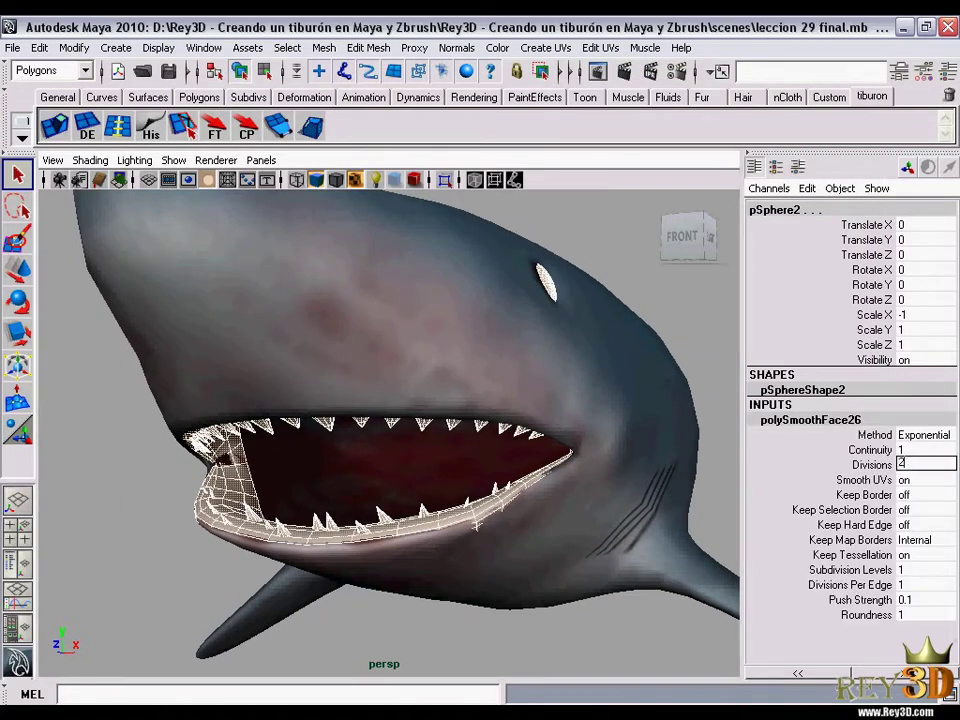
pyautogui.press('Return')
pyautogui.keyDown('alt'); pyautogui.moveTo(566, 490); pyautogui.dragTo(472, 565, button='right'); pyautogui.keyUp('alt')
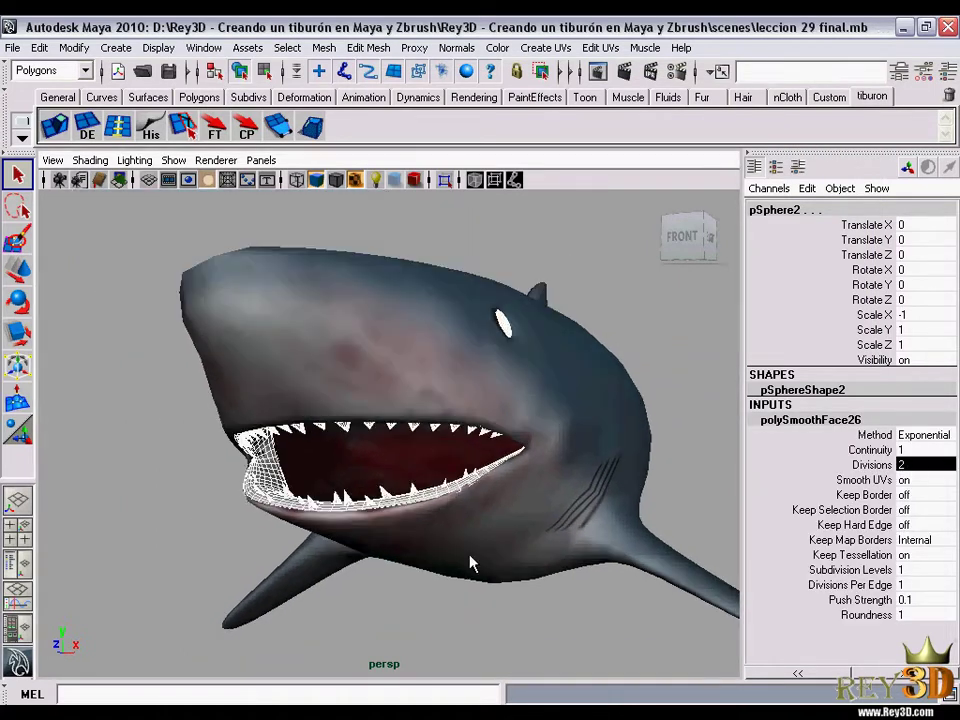
pyautogui.click(472, 605)
pyautogui.keyDown('alt'); pyautogui.moveTo(514, 519); pyautogui.dragTo(575, 490); pyautogui.keyUp('alt')
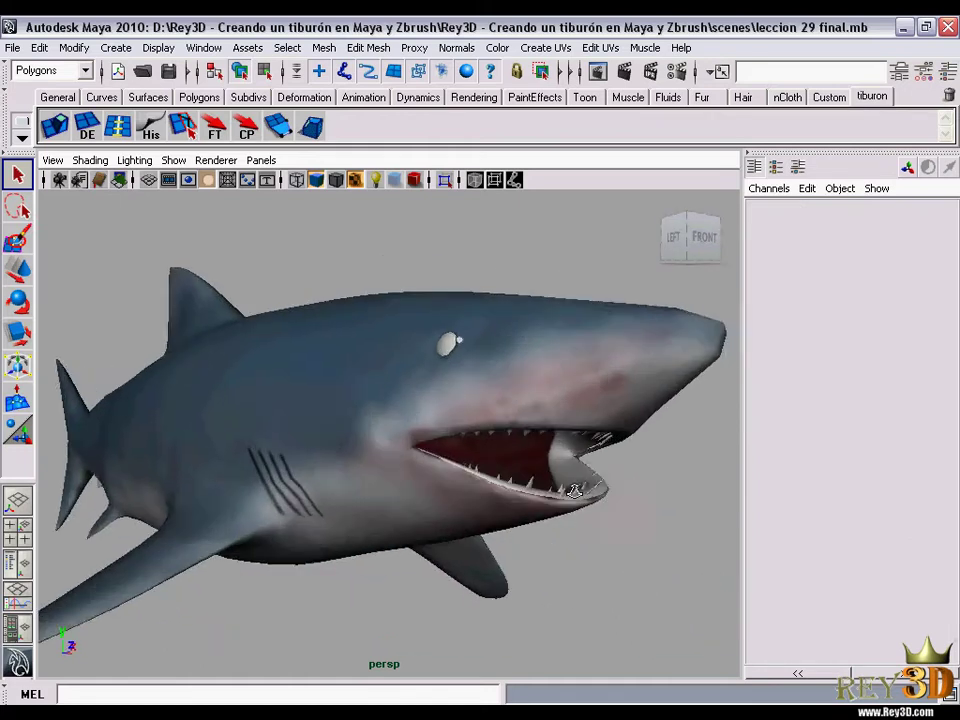
pyautogui.scroll(2, 643, 491)
pyautogui.scroll(2, 621, 508)
pyautogui.scroll(2, 542, 469)
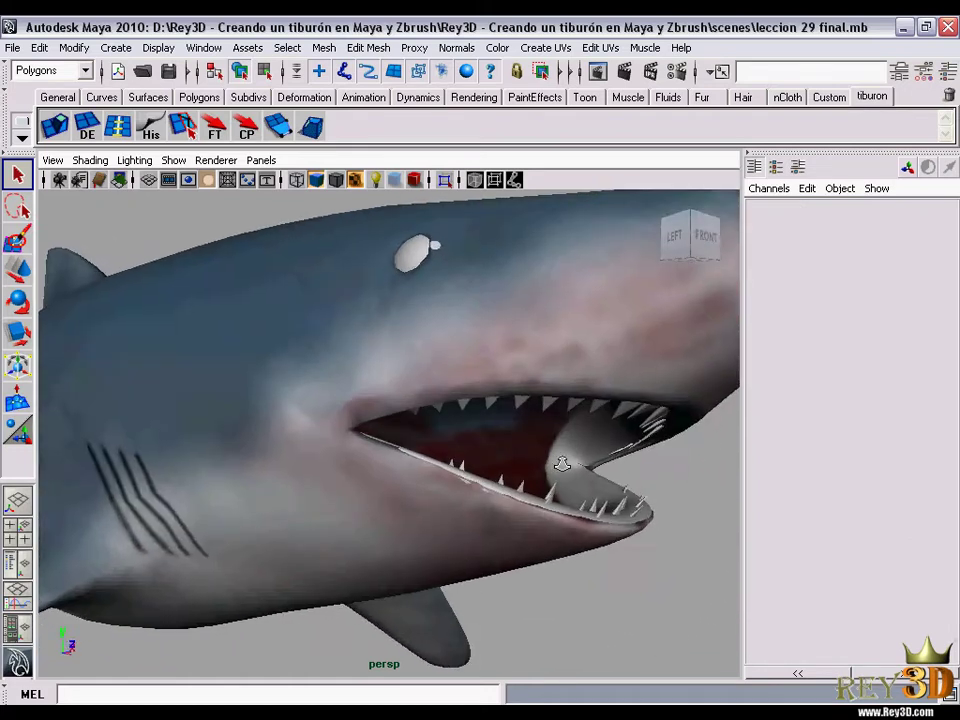
pyautogui.moveTo(562, 465)
pyautogui.keyDown('alt'); pyautogui.mouseDown()
pyautogui.moveTo(579, 456)
pyautogui.moveTo(398, 451)
pyautogui.moveTo(362, 463)
pyautogui.moveTo(345, 454)
pyautogui.moveTo(390, 392)
pyautogui.moveTo(364, 404)
pyautogui.moveTo(396, 439)
pyautogui.moveTo(583, 439)
pyautogui.mouseUp(); pyautogui.keyUp('alt')
# Select one eye sphere and nudge it slightly sideways with the Move tool
pyautogui.scroll(3, 432, 408)
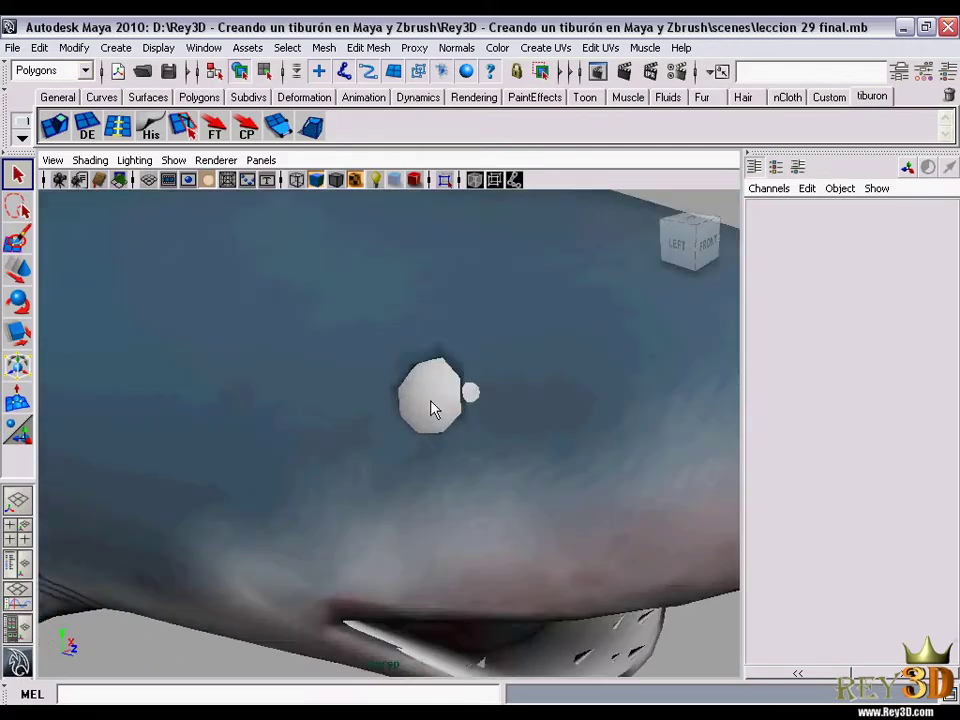
pyautogui.click(432, 408)
pyautogui.keyDown('alt'); pyautogui.moveTo(553, 454); pyautogui.dragTo(491, 473, button='middle'); pyautogui.keyUp('alt')
pyautogui.scroll(2, 523, 489)
pyautogui.scroll(1, 427, 452)
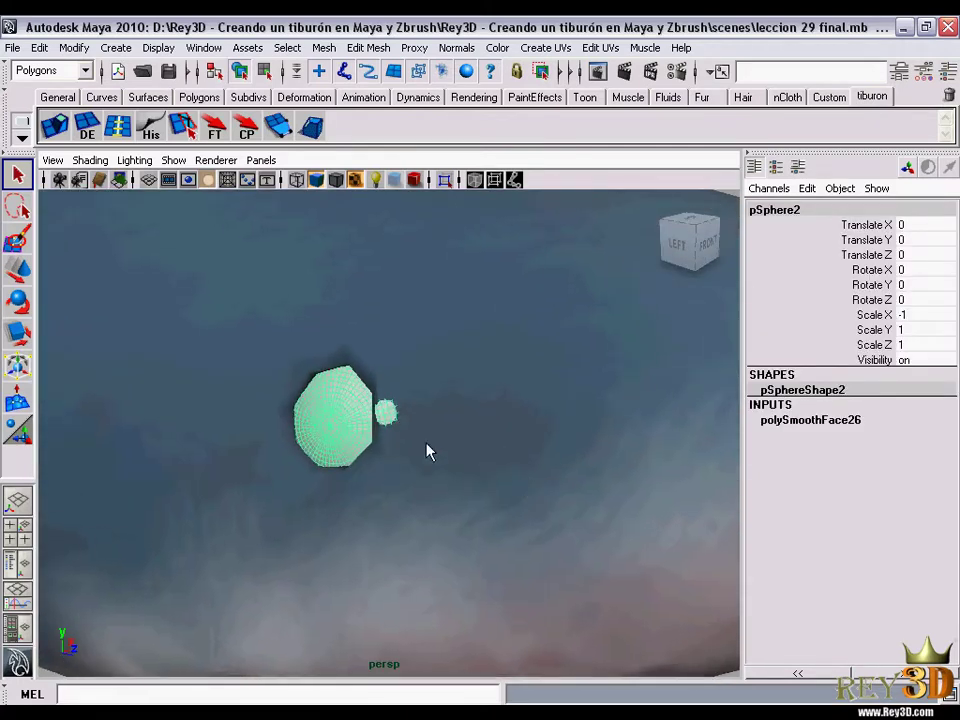
pyautogui.press('w')
pyautogui.keyDown('alt'); pyautogui.moveTo(364, 407); pyautogui.dragTo(499, 407); pyautogui.keyUp('alt')
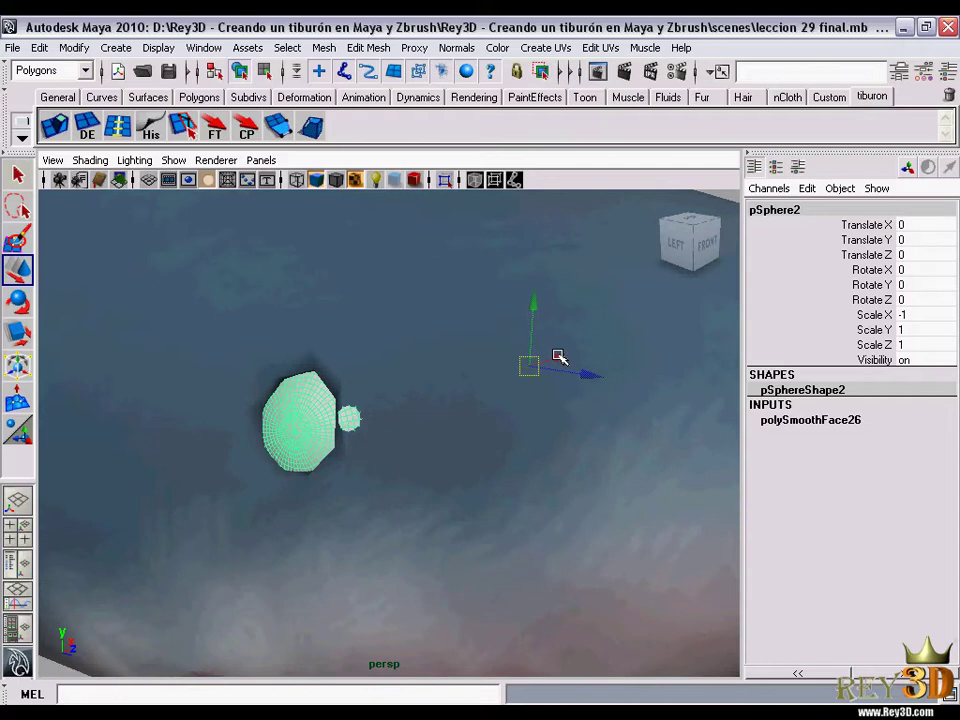
pyautogui.moveTo(555, 356); pyautogui.dragTo(559, 356)
pyautogui.keyDown('alt'); pyautogui.moveTo(568, 422); pyautogui.dragTo(272, 401); pyautogui.keyUp('alt')
# Select the other eye sphere, then deselect and reframe the view on the side of the head
pyautogui.click(306, 353)
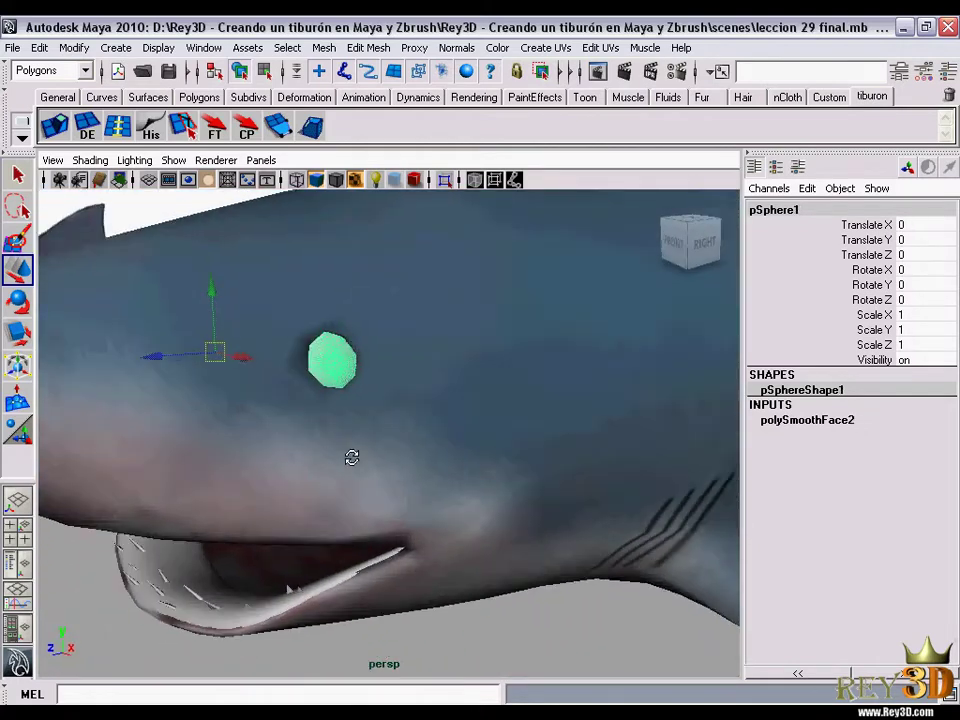
pyautogui.keyDown('alt'); pyautogui.moveTo(351, 457); pyautogui.dragTo(549, 568); pyautogui.keyUp('alt')
pyautogui.keyDown('alt'); pyautogui.moveTo(549, 568); pyautogui.dragTo(506, 596, button='right'); pyautogui.keyUp('alt')
pyautogui.click(514, 585)
pyautogui.keyDown('alt'); pyautogui.moveTo(514, 585); pyautogui.dragTo(626, 554); pyautogui.keyUp('alt')
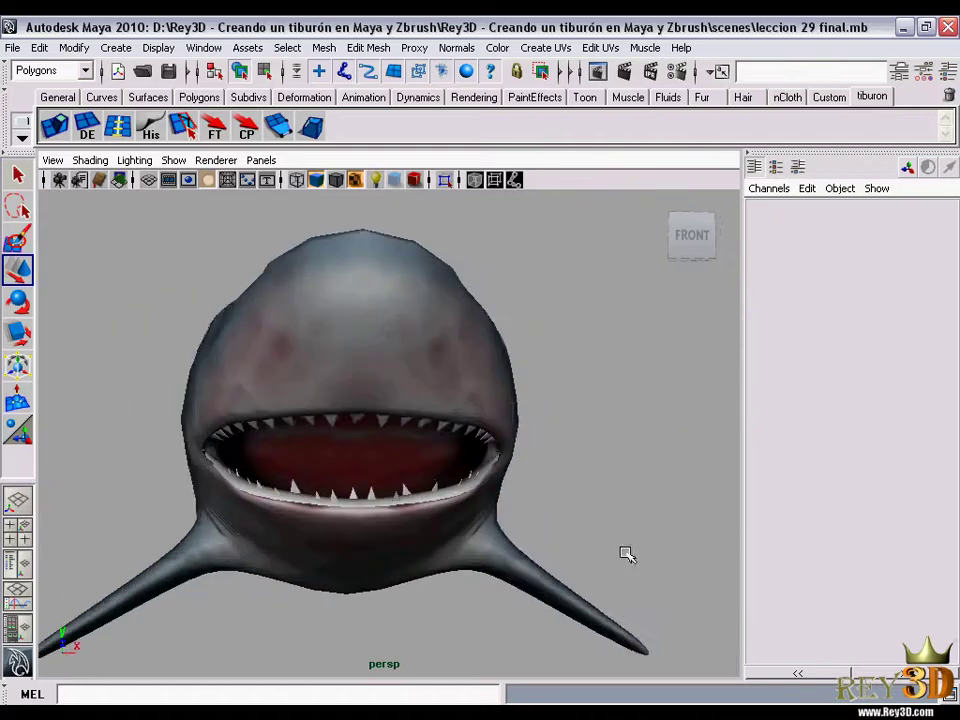
pyautogui.keyDown('alt'); pyautogui.moveTo(626, 554); pyautogui.dragTo(526, 537, button='right'); pyautogui.keyUp('alt')
pyautogui.moveTo(526, 537)
pyautogui.keyDown('alt'); pyautogui.mouseDown()
pyautogui.moveTo(465, 465)
pyautogui.moveTo(386, 429)
pyautogui.mouseUp(); pyautogui.keyUp('alt')
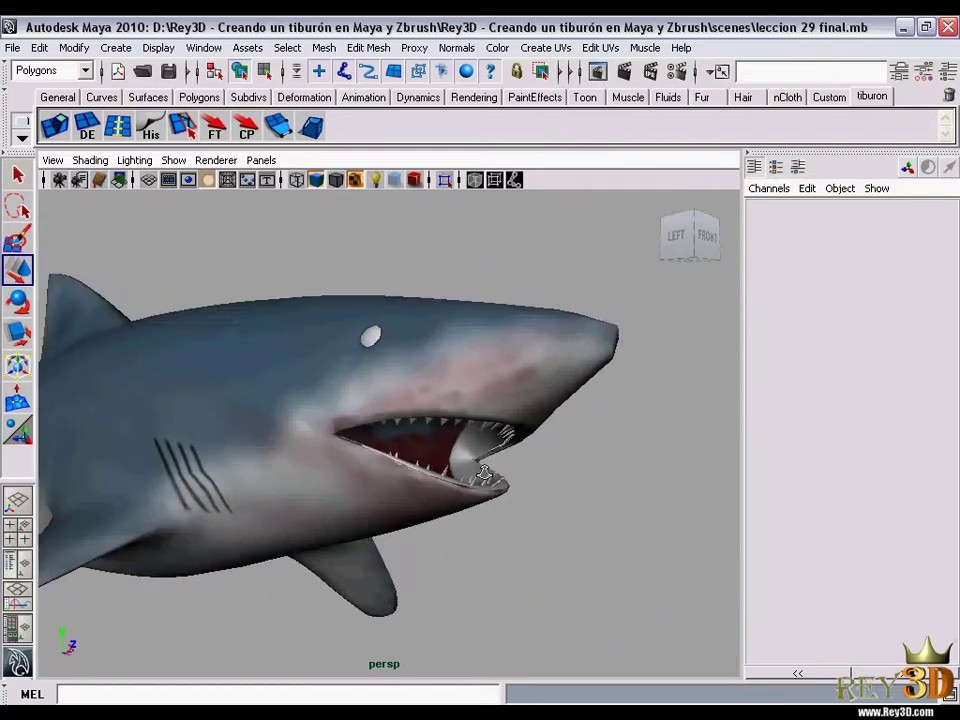
pyautogui.keyDown('alt'); pyautogui.moveTo(386, 429); pyautogui.dragTo(462, 458, button='right'); pyautogui.keyUp('alt')
# Select both eye spheres and open their Material Attributes
pyautogui.press('q')
pyautogui.click(405, 360)
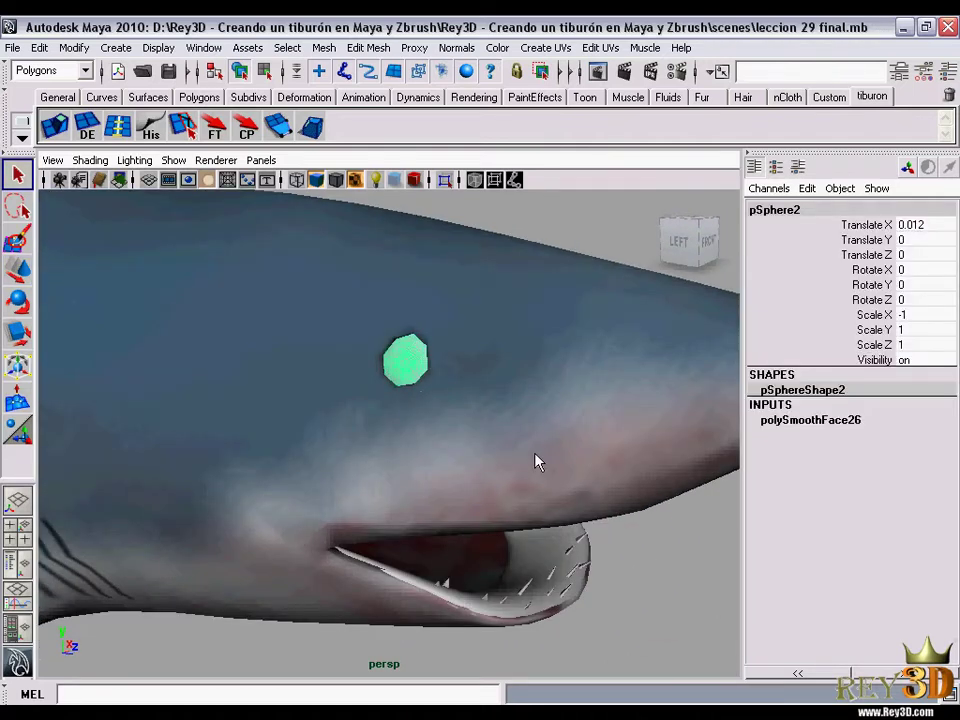
pyautogui.keyDown('alt'); pyautogui.moveTo(536, 459); pyautogui.dragTo(285, 444); pyautogui.keyUp('alt')
pyautogui.keyDown('alt'); pyautogui.moveTo(285, 444); pyautogui.dragTo(360, 413, button='right'); pyautogui.keyUp('alt')
pyautogui.keyDown('alt'); pyautogui.moveTo(360, 463); pyautogui.dragTo(364, 456); pyautogui.keyUp('alt')
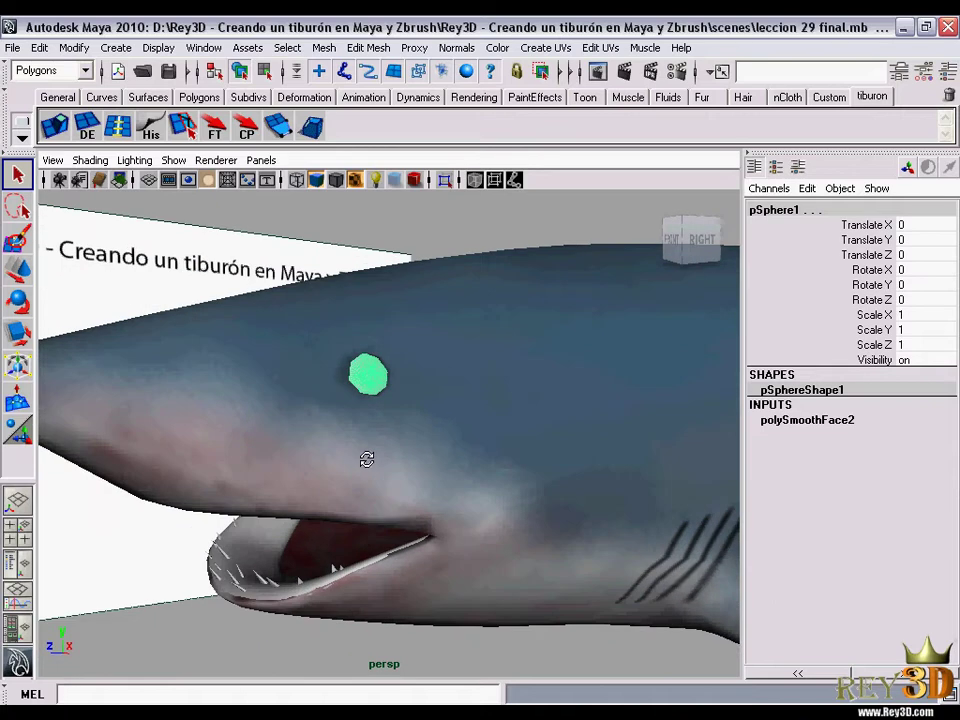
pyautogui.moveTo(368, 370)
pyautogui.mouseDown(button='right')
pyautogui.moveTo(401, 627)
pyautogui.moveTo(421, 641)
pyautogui.moveTo(493, 643)
pyautogui.moveTo(540, 465)
pyautogui.moveTo(521, 457)
pyautogui.mouseUp(button='right')
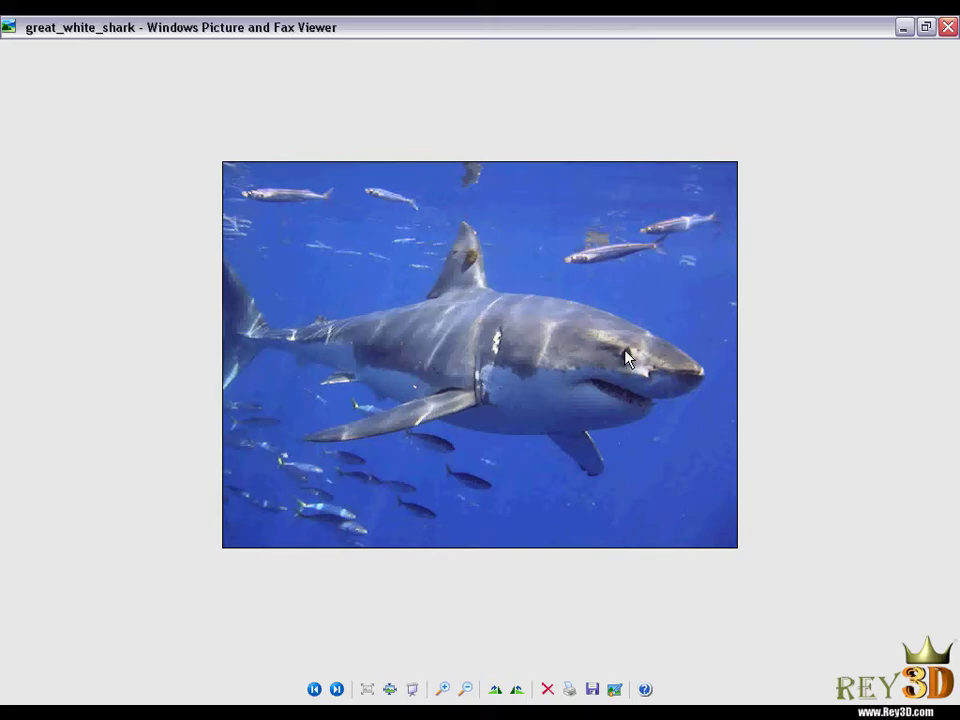
# Page through the shark reference photos in the picture viewer
pyautogui.click(338, 689)
pyautogui.click(339, 689)
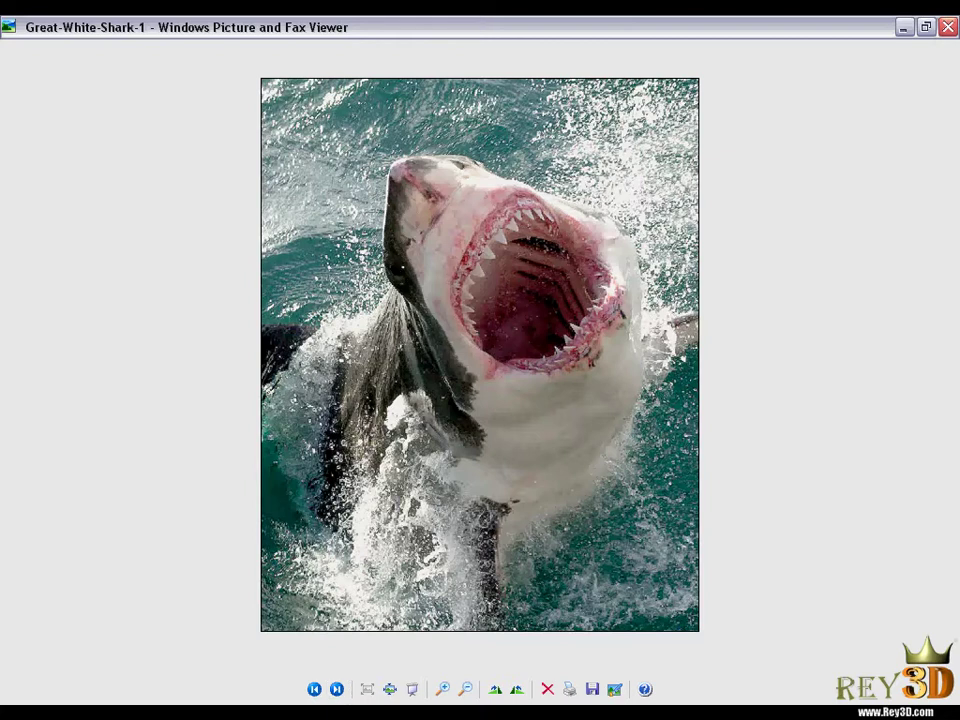
pyautogui.click(338, 689)
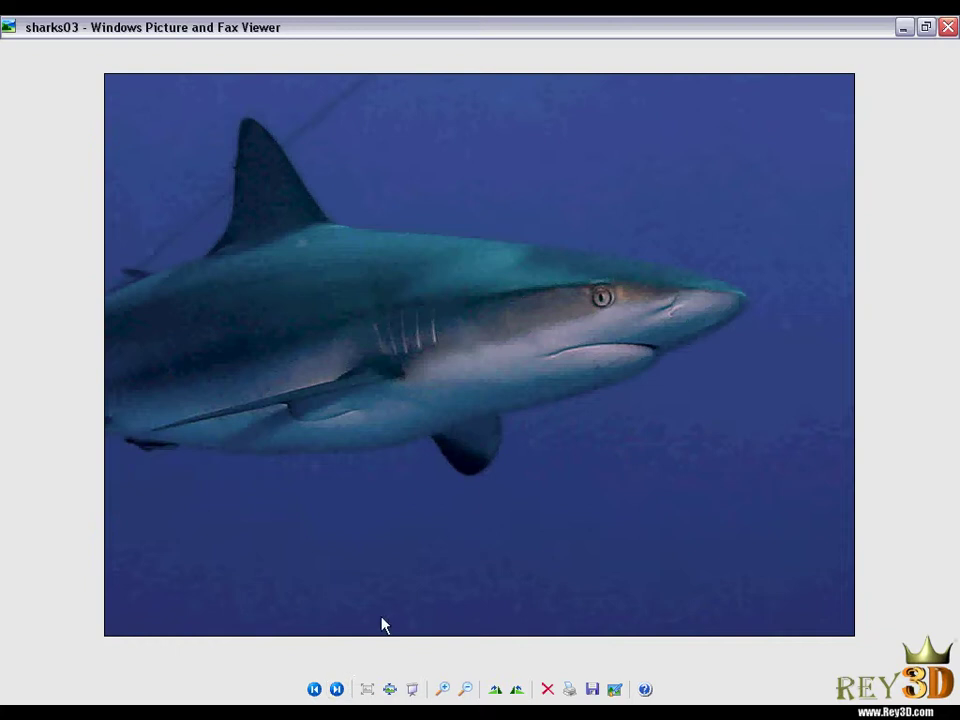
pyautogui.click(338, 690)
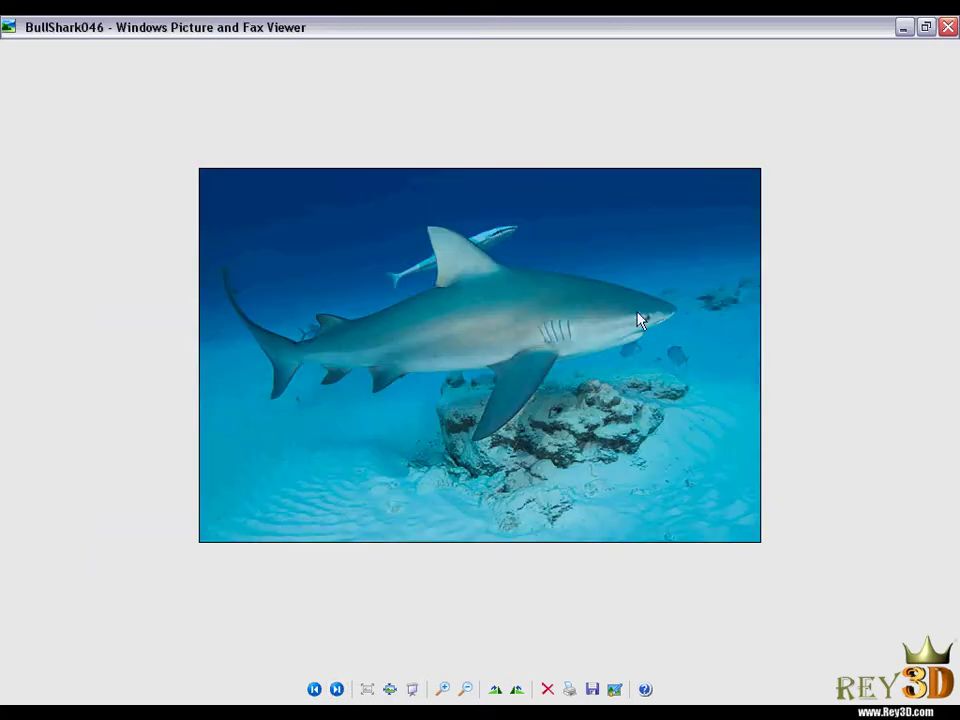
pyautogui.click(338, 690)
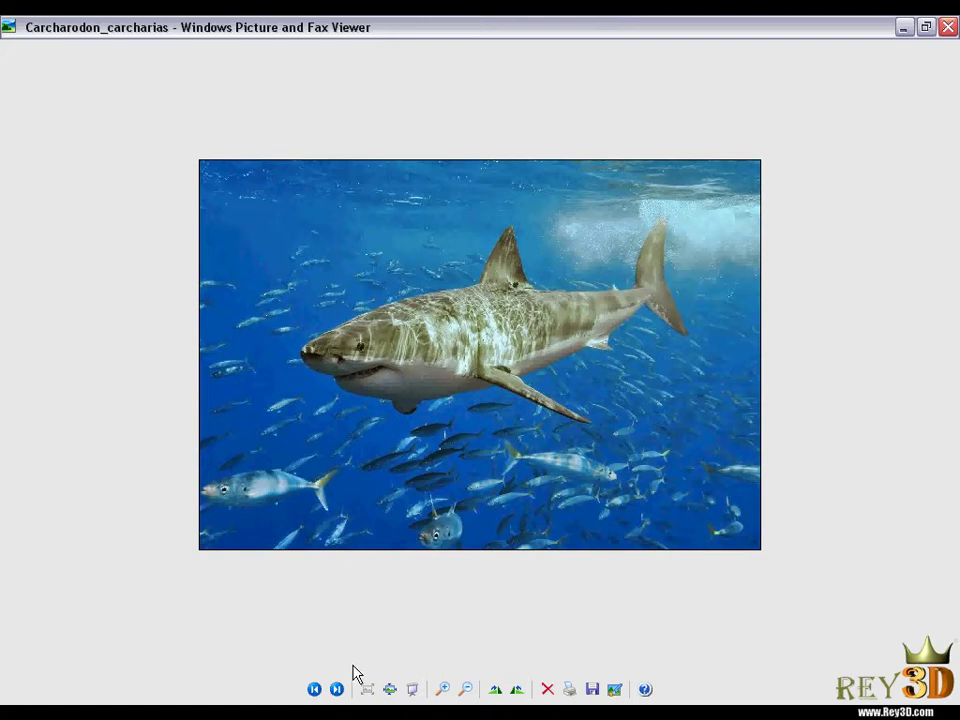
pyautogui.click(340, 690)
pyautogui.click(340, 690)
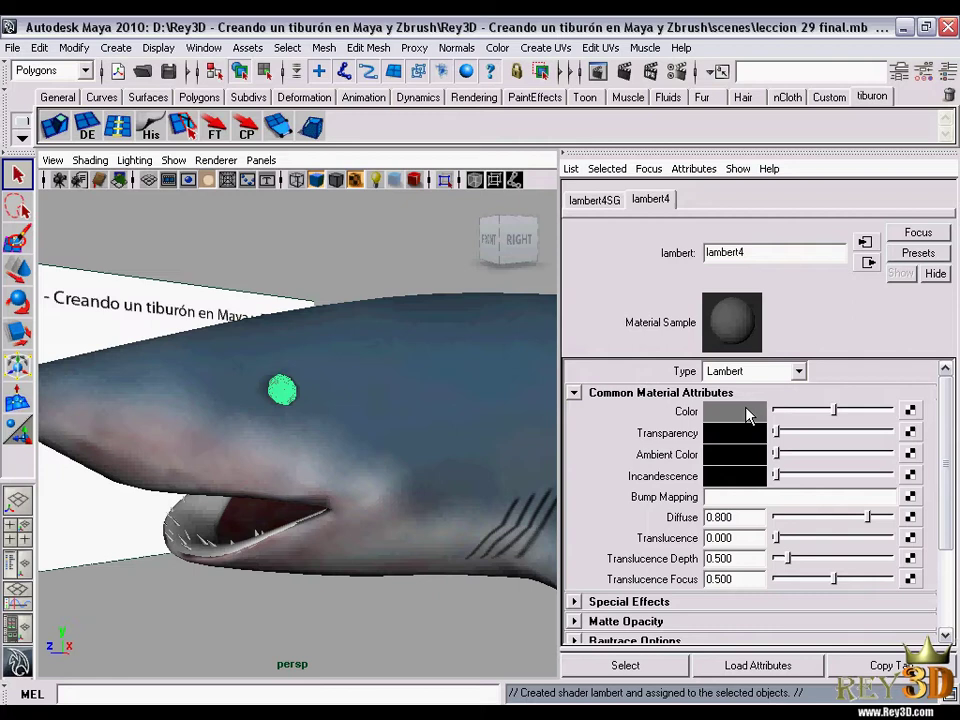
# Give the eye material a dark grey colour in the Color Chooser
pyautogui.click(746, 415)
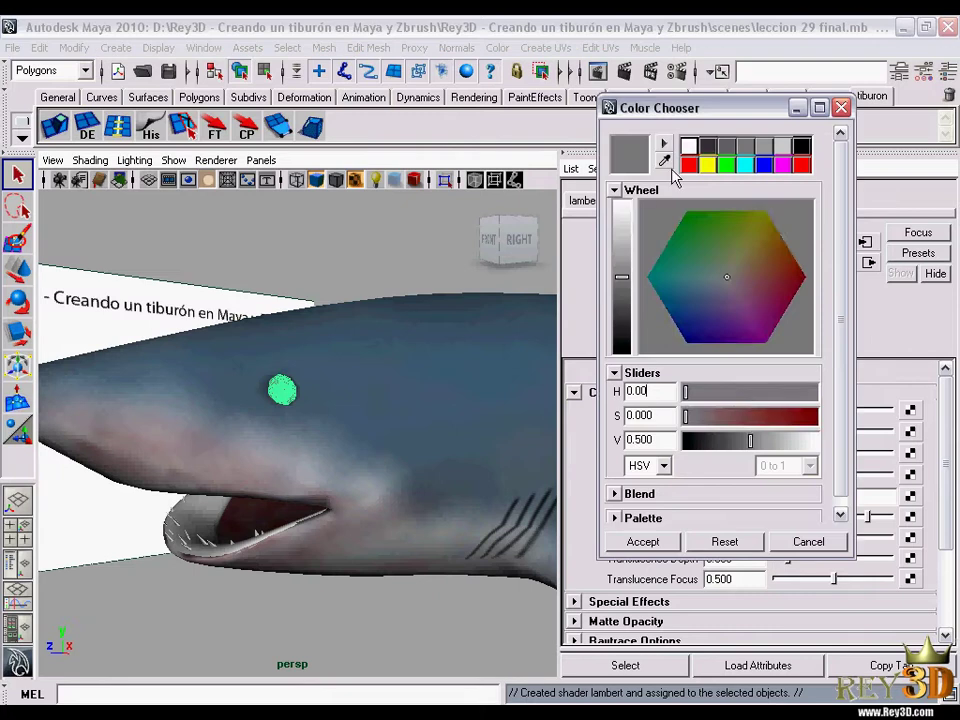
pyautogui.click(707, 147)
pyautogui.moveTo(400, 380)
pyautogui.keyDown('alt'); pyautogui.mouseDown()
pyautogui.moveTo(450, 379)
pyautogui.moveTo(381, 435)
pyautogui.moveTo(566, 424)
pyautogui.moveTo(435, 437)
pyautogui.moveTo(527, 407)
pyautogui.mouseUp(); pyautogui.keyUp('alt')
pyautogui.click(642, 541)
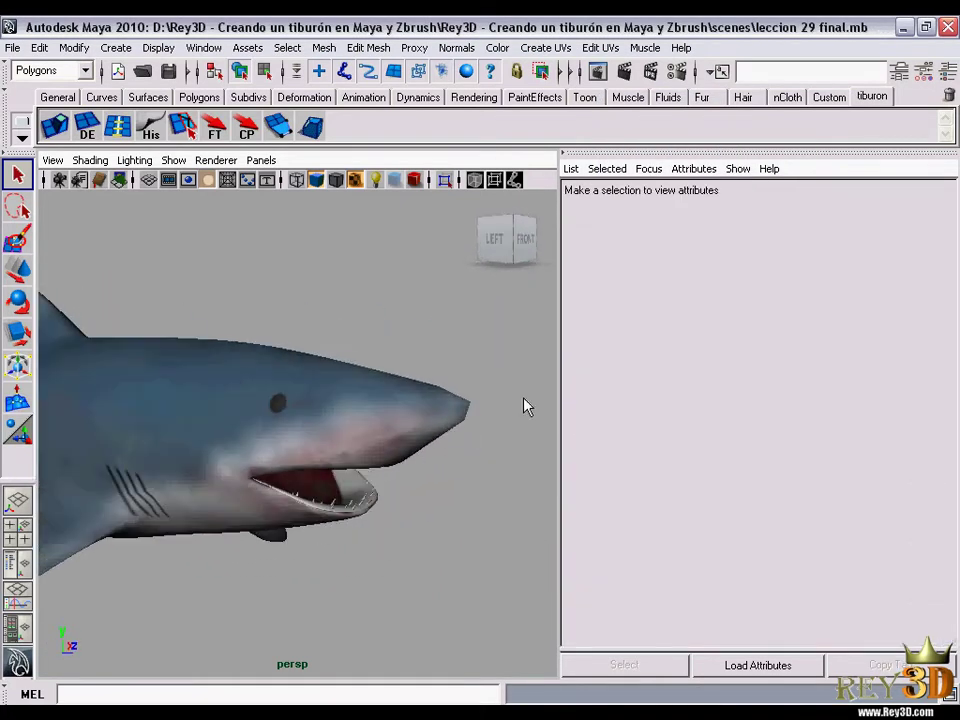
# Select the eye sphere and change its material type to Blinn
pyautogui.click(949, 72)
pyautogui.keyDown('alt'); pyautogui.moveTo(327, 374); pyautogui.dragTo(424, 424, button='right'); pyautogui.keyUp('alt')
pyautogui.click(360, 358)
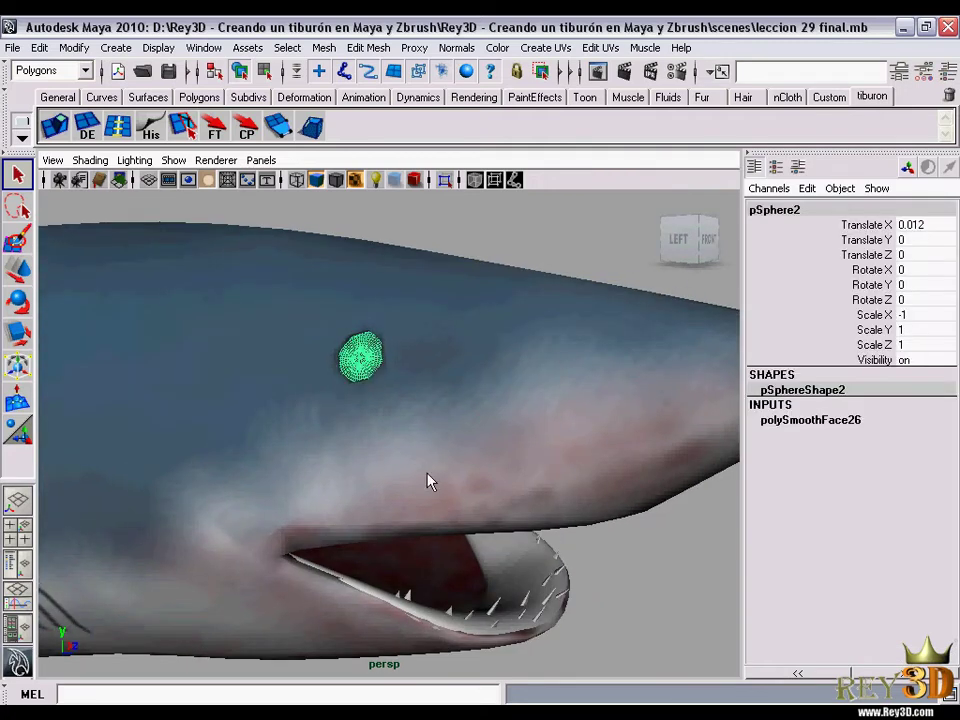
pyautogui.moveTo(428, 482)
pyautogui.keyDown('alt'); pyautogui.mouseDown()
pyautogui.moveTo(351, 474)
pyautogui.moveTo(516, 461)
pyautogui.mouseUp(); pyautogui.keyUp('alt')
pyautogui.moveTo(375, 373)
pyautogui.mouseDown(button='right')
pyautogui.moveTo(373, 528)
pyautogui.moveTo(403, 621)
pyautogui.moveTo(424, 467)
pyautogui.moveTo(430, 480)
pyautogui.mouseUp(button='right')
pyautogui.click(753, 371)
pyautogui.click(722, 405)
pyautogui.keyDown('alt'); pyautogui.moveTo(429, 368); pyautogui.dragTo(428, 407, button='middle'); pyautogui.keyUp('alt')
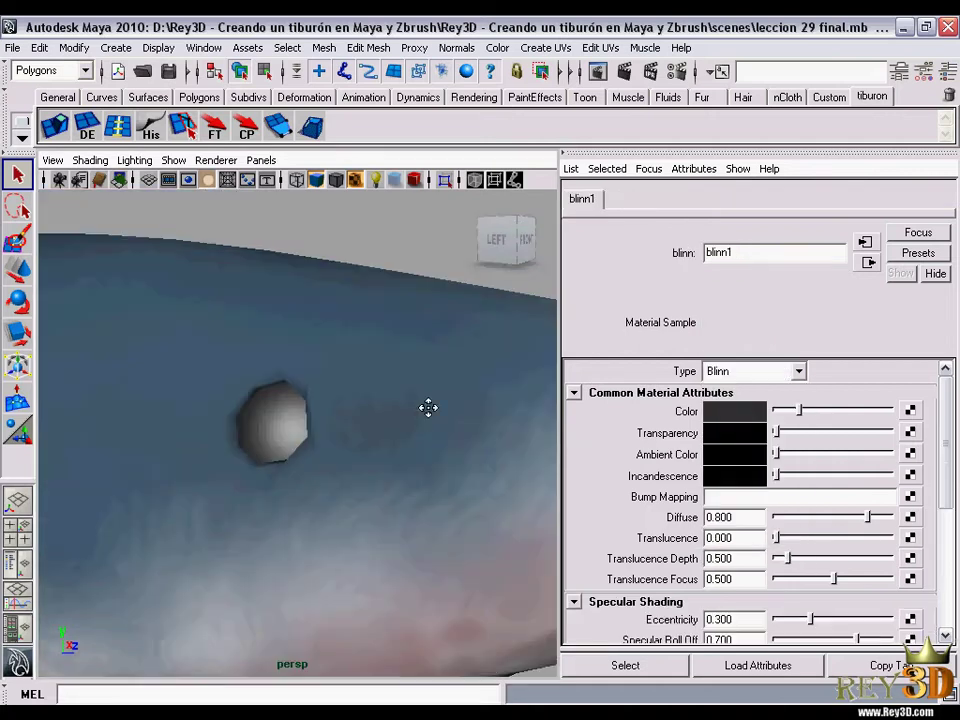
pyautogui.moveTo(428, 407)
pyautogui.keyDown('alt'); pyautogui.mouseDown()
pyautogui.moveTo(392, 403)
pyautogui.moveTo(401, 396)
pyautogui.mouseUp(); pyautogui.keyUp('alt')
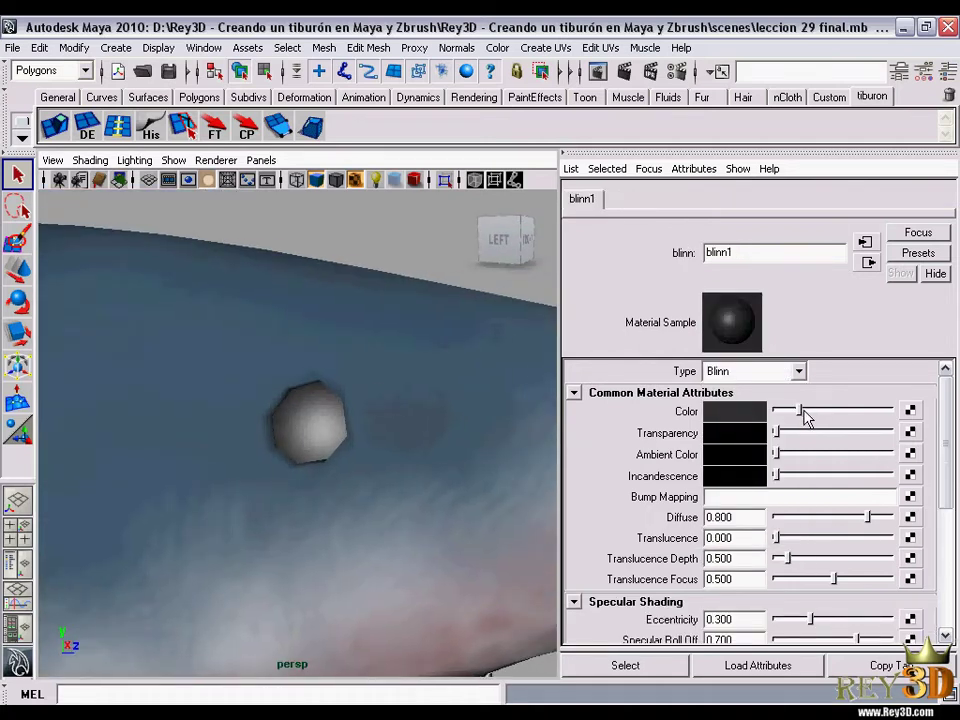
# Set the Blinn colour to black and Reflectivity to 0
pyautogui.moveTo(803, 411); pyautogui.dragTo(777, 412)
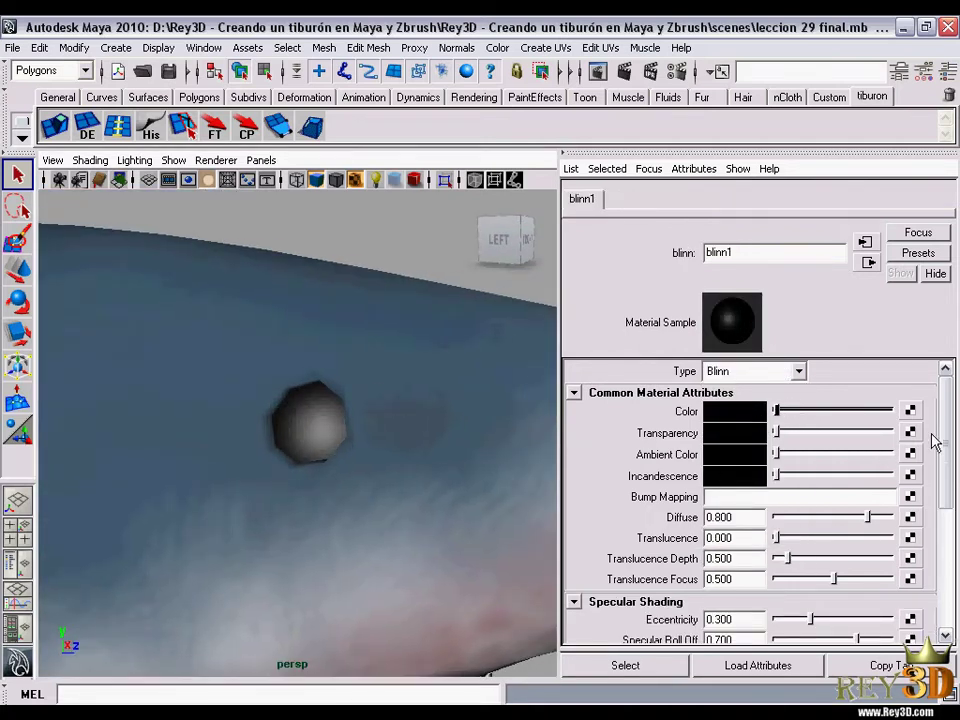
pyautogui.scroll(-3, 932, 442)
pyautogui.scroll(-2, 918, 478)
pyautogui.moveTo(752, 578); pyautogui.dragTo(657, 566)
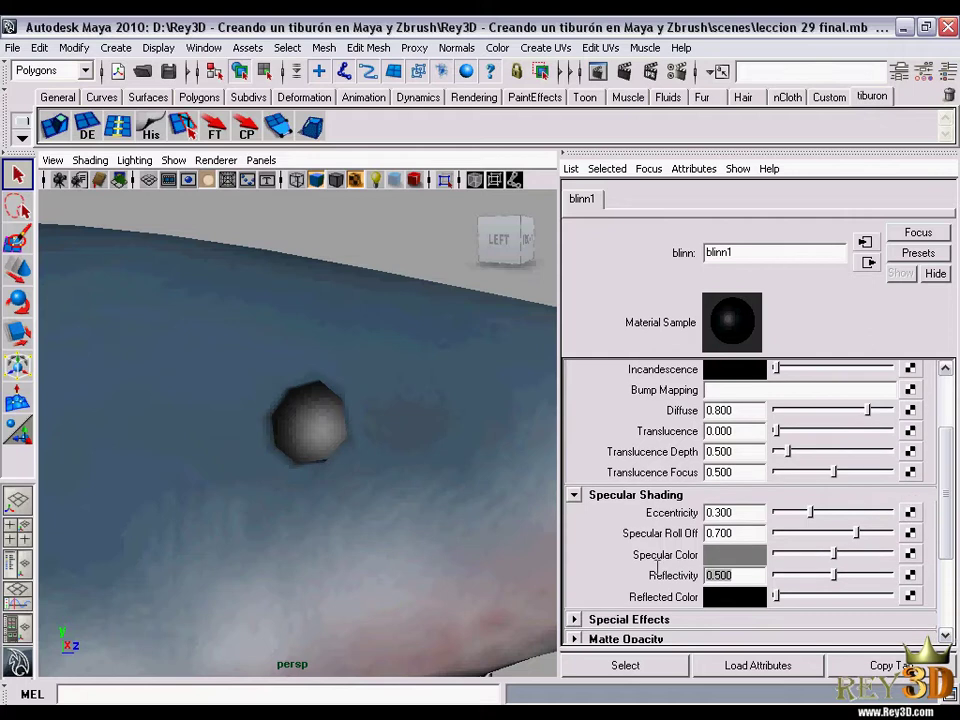
pyautogui.write('0')
pyautogui.press('Return')
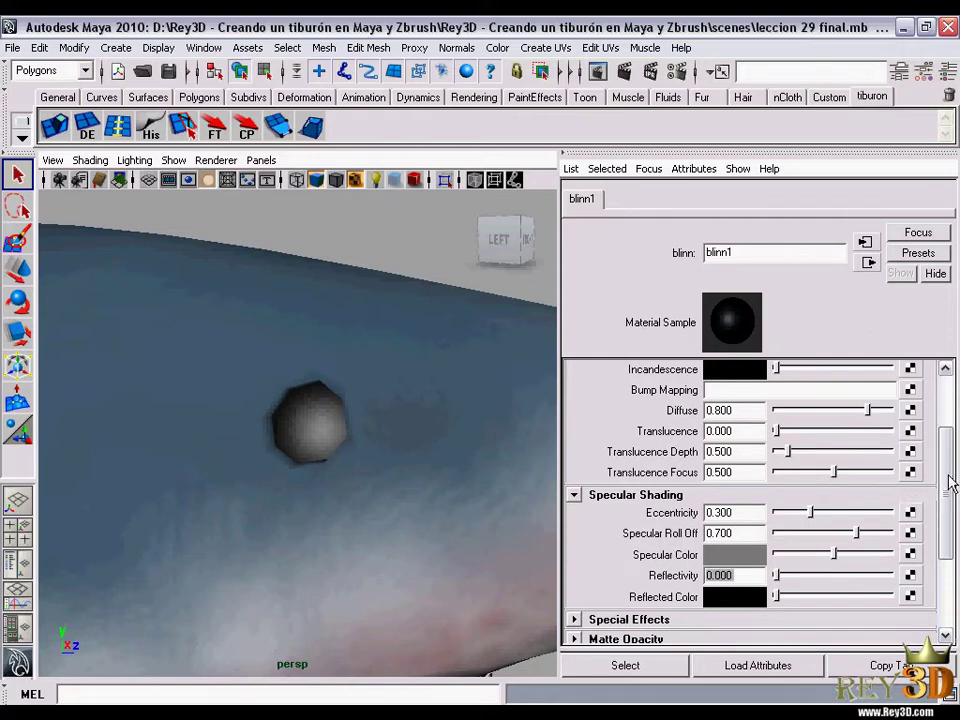
pyautogui.moveTo(951, 480)
pyautogui.mouseDown()
pyautogui.moveTo(952, 428)
pyautogui.moveTo(945, 460)
pyautogui.mouseUp()
# Set Eccentricity to 0.058 and Specular Roll Off to 1.5, then view the shark's head
pyautogui.moveTo(811, 497)
pyautogui.mouseDown()
pyautogui.moveTo(778, 497)
pyautogui.moveTo(800, 504)
pyautogui.moveTo(785, 507)
pyautogui.mouseUp()
pyautogui.moveTo(857, 517); pyautogui.dragTo(926, 524)
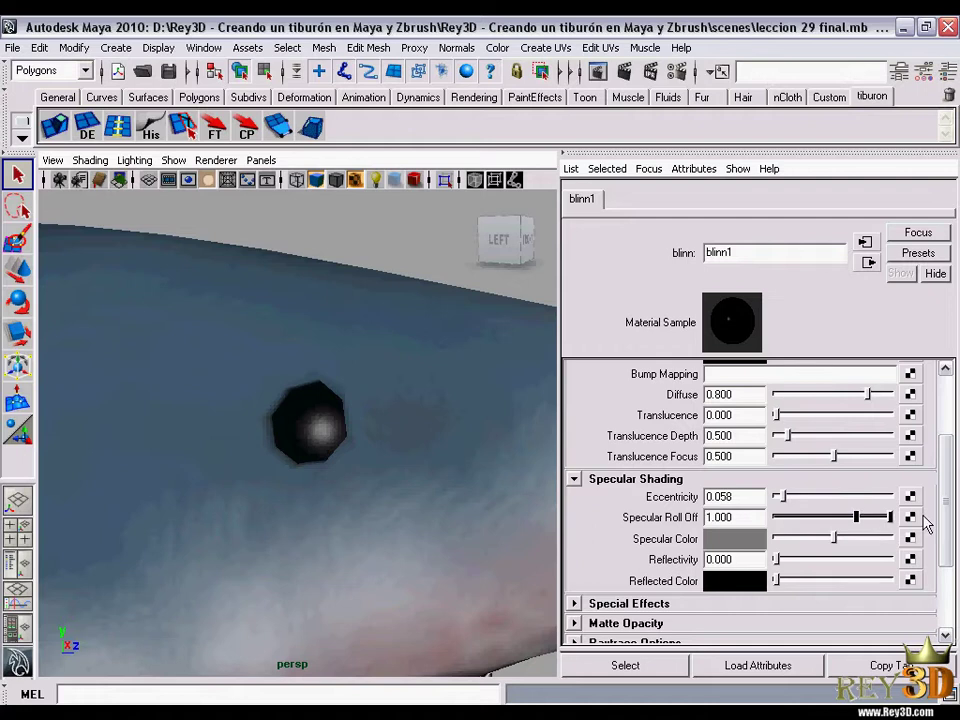
pyautogui.doubleClick(742, 516)
pyautogui.write('1.5')
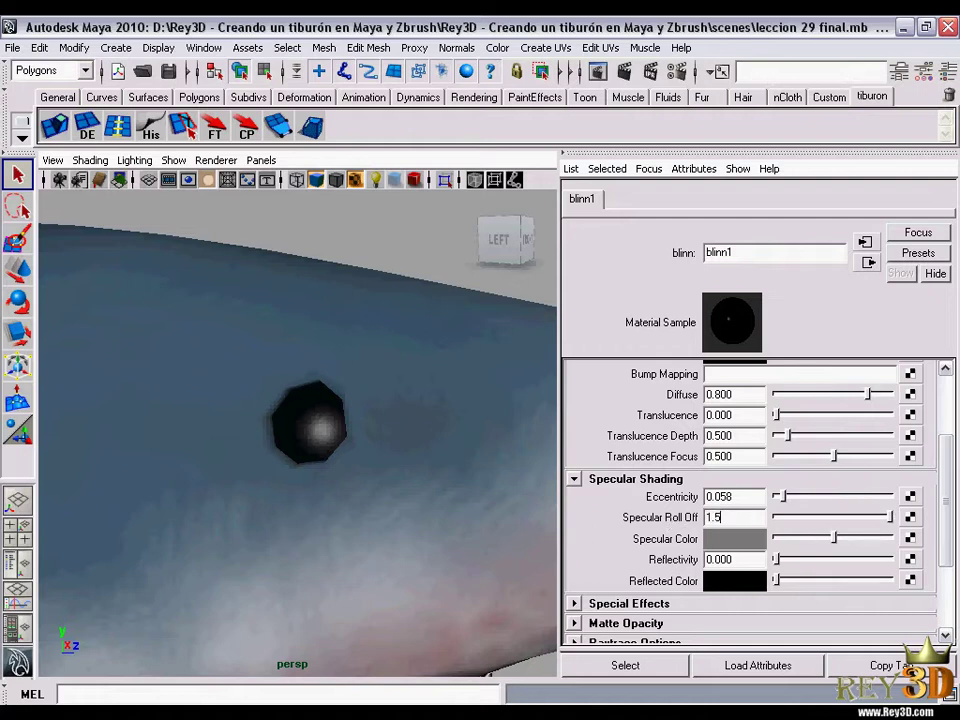
pyautogui.press('Return')
pyautogui.keyDown('alt'); pyautogui.moveTo(510, 482); pyautogui.dragTo(276, 429, button='right'); pyautogui.keyUp('alt')
pyautogui.moveTo(276, 429)
pyautogui.keyDown('alt'); pyautogui.mouseDown()
pyautogui.moveTo(354, 459)
pyautogui.moveTo(409, 451)
pyautogui.moveTo(246, 437)
pyautogui.moveTo(363, 510)
pyautogui.moveTo(253, 512)
pyautogui.moveTo(291, 508)
pyautogui.mouseUp(); pyautogui.keyUp('alt')
pyautogui.moveTo(254, 492)
pyautogui.keyDown('alt'); pyautogui.mouseDown()
pyautogui.moveTo(385, 475)
pyautogui.moveTo(459, 497)
pyautogui.moveTo(444, 478)
pyautogui.moveTo(482, 456)
pyautogui.moveTo(404, 460)
pyautogui.mouseUp(); pyautogui.keyUp('alt')
pyautogui.click(942, 76)
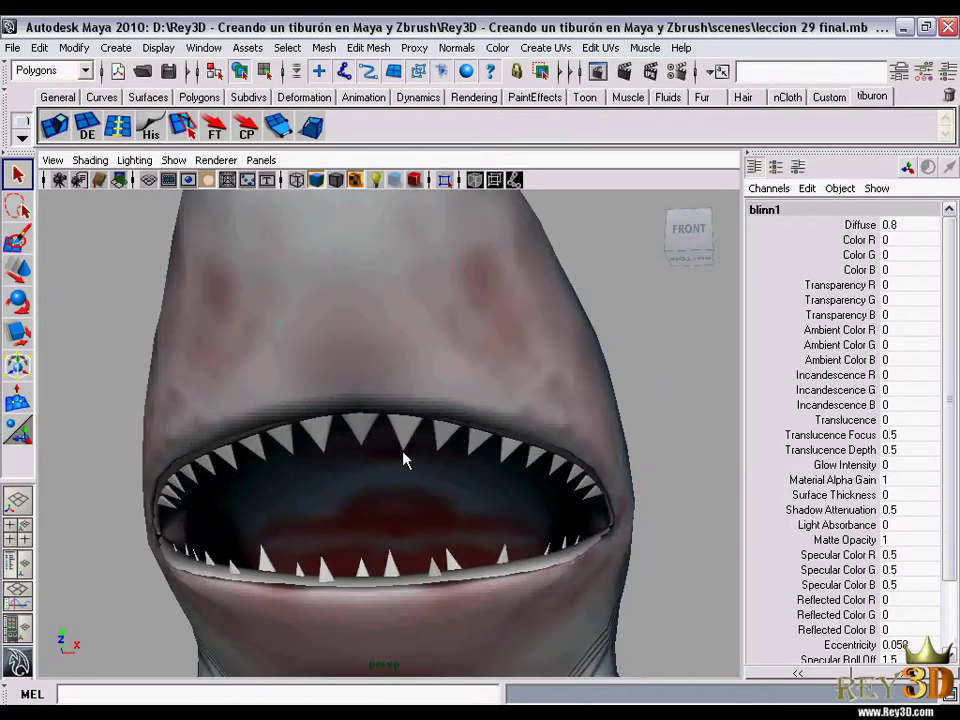
# Shift-select all of the shark's upper teeth
pyautogui.click(404, 449)
pyautogui.keyDown('alt'); pyautogui.moveTo(392, 505); pyautogui.dragTo(409, 494); pyautogui.keyUp('alt')
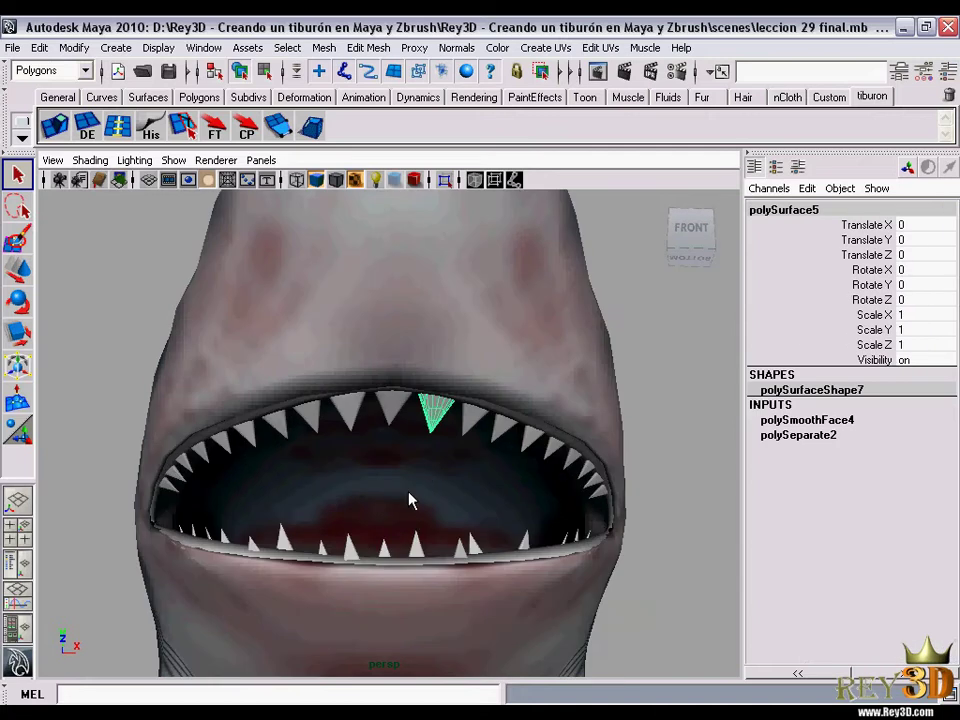
pyautogui.keyDown('shift'); pyautogui.click(392, 413); pyautogui.keyUp('shift')
pyautogui.keyDown('shift'); pyautogui.click(350, 422); pyautogui.keyUp('shift')
pyautogui.keyDown('shift'); pyautogui.click(468, 418); pyautogui.keyUp('shift')
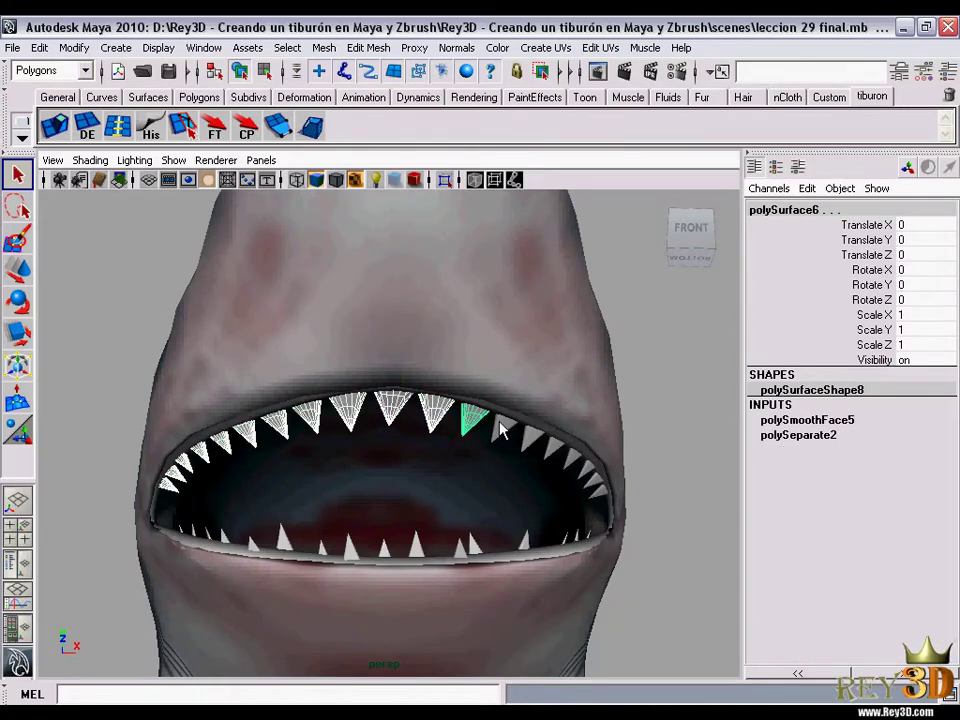
pyautogui.keyDown('shift'); pyautogui.click(499, 426); pyautogui.keyUp('shift')
pyautogui.keyDown('shift'); pyautogui.click(529, 437); pyautogui.keyUp('shift')
pyautogui.keyDown('shift'); pyautogui.click(552, 450); pyautogui.keyUp('shift')
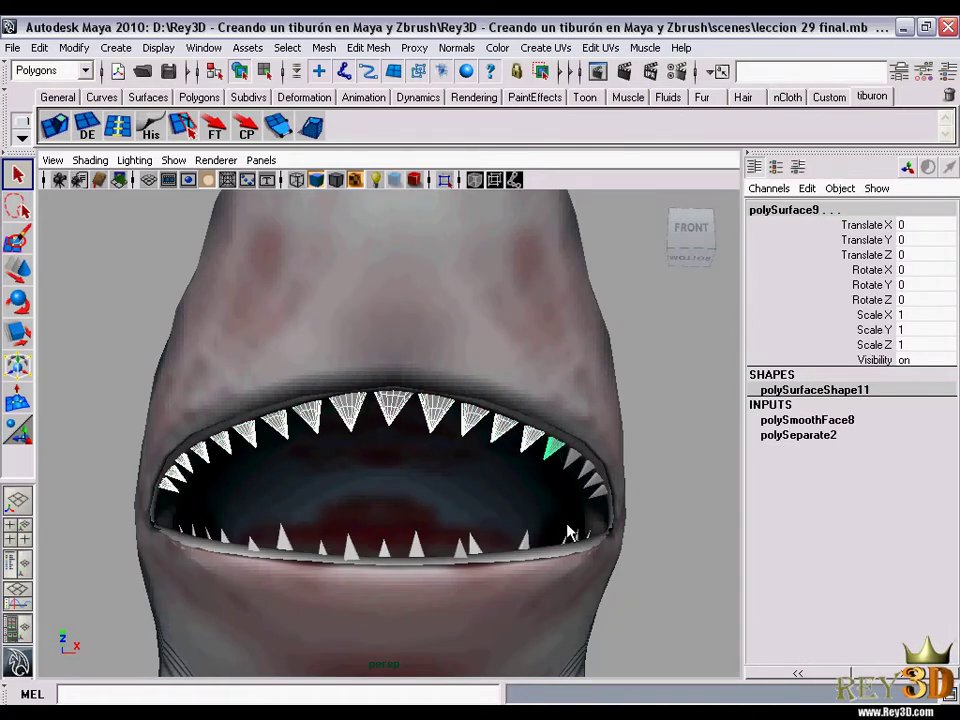
pyautogui.keyDown('alt'); pyautogui.moveTo(562, 530); pyautogui.dragTo(494, 504); pyautogui.keyUp('alt')
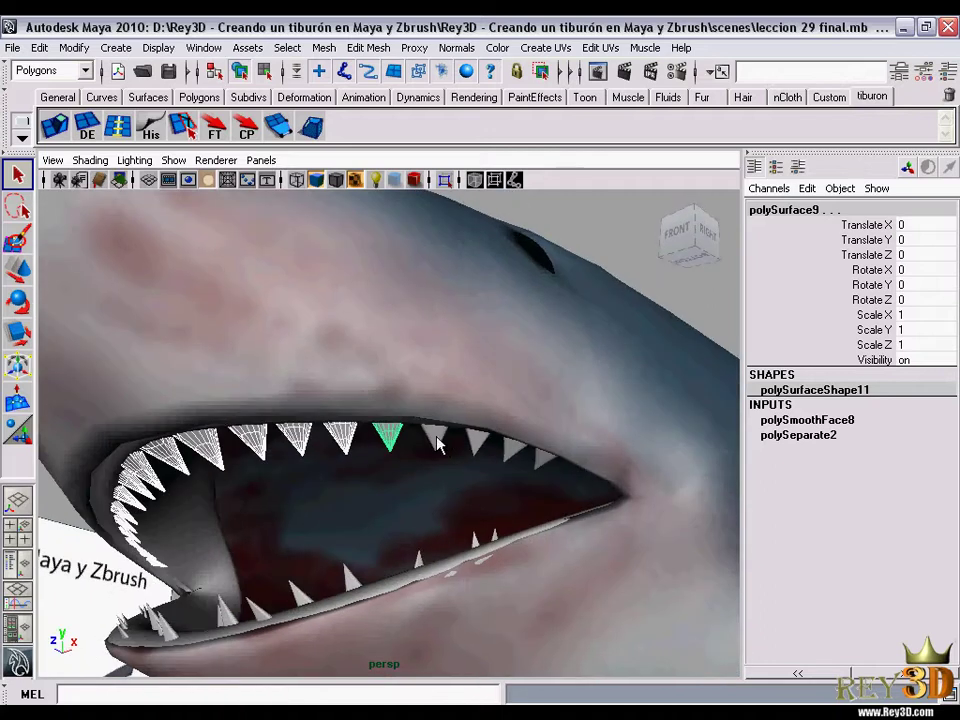
pyautogui.keyDown('shift'); pyautogui.click(436, 442); pyautogui.keyUp('shift')
pyautogui.keyDown('shift'); pyautogui.click(478, 443); pyautogui.keyUp('shift')
pyautogui.keyDown('shift'); pyautogui.click(540, 465); pyautogui.keyUp('shift')
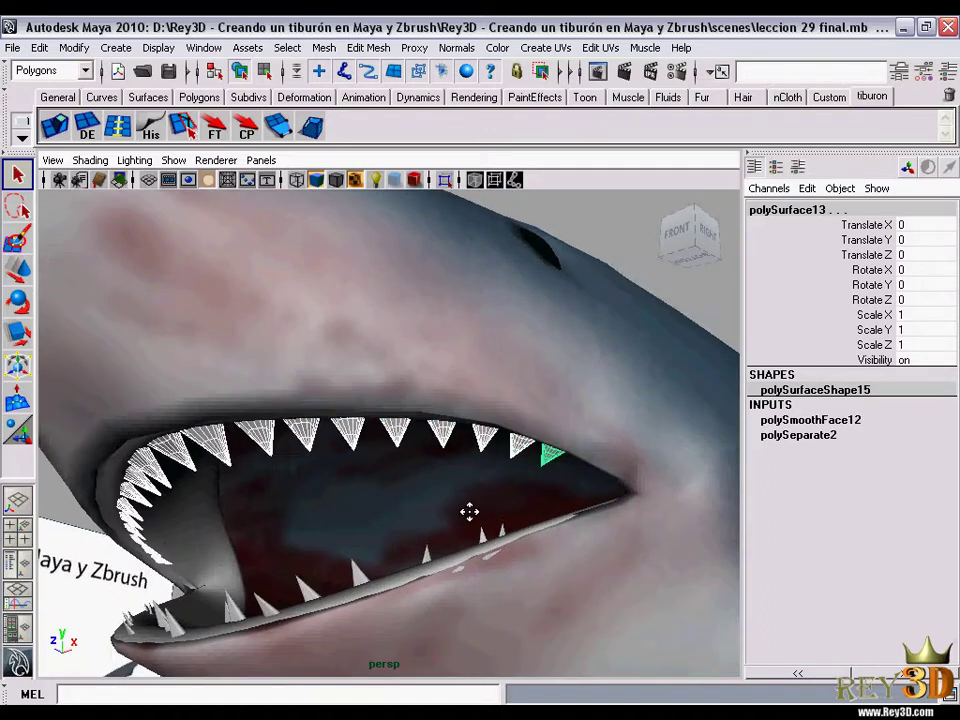
# Add the front and left lower-jaw teeth and the mirrored tooth group to the selection
pyautogui.moveTo(467, 510)
pyautogui.keyDown('alt'); pyautogui.mouseDown()
pyautogui.moveTo(499, 495)
pyautogui.moveTo(551, 553)
pyautogui.moveTo(435, 413)
pyautogui.moveTo(480, 456)
pyautogui.moveTo(378, 510)
pyautogui.mouseUp(); pyautogui.keyUp('alt')
pyautogui.keyDown('shift'); pyautogui.click(378, 528); pyautogui.keyUp('shift')
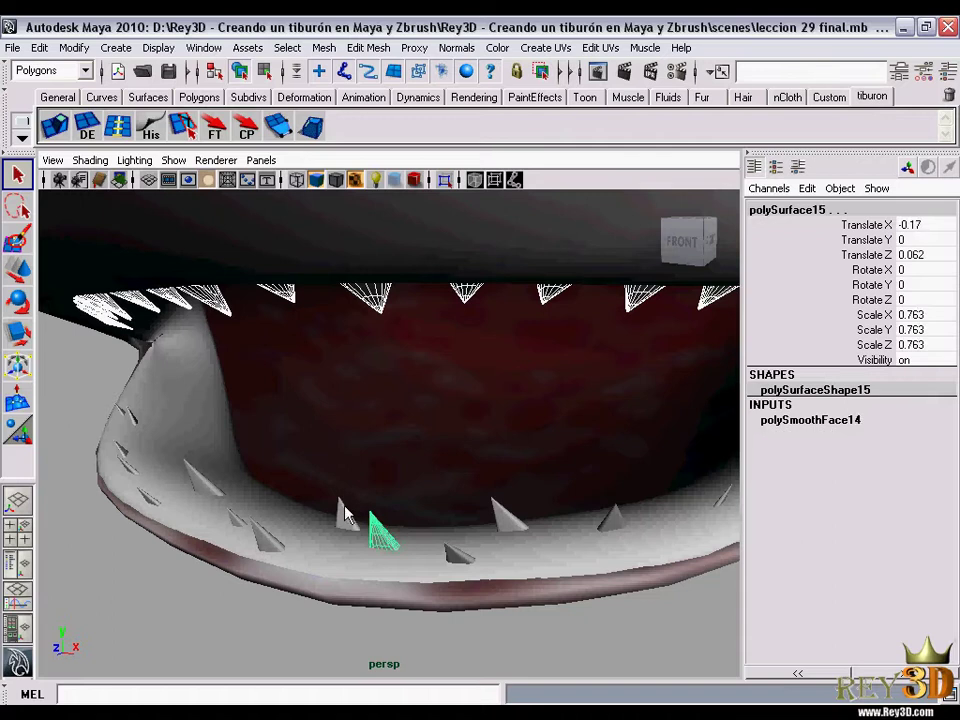
pyautogui.keyDown('shift'); pyautogui.click(345, 515); pyautogui.keyUp('shift')
pyautogui.keyDown('shift'); pyautogui.click(265, 537); pyautogui.keyUp('shift')
pyautogui.keyDown('shift'); pyautogui.click(233, 516); pyautogui.keyUp('shift')
pyautogui.keyDown('shift'); pyautogui.click(195, 482); pyautogui.keyUp('shift')
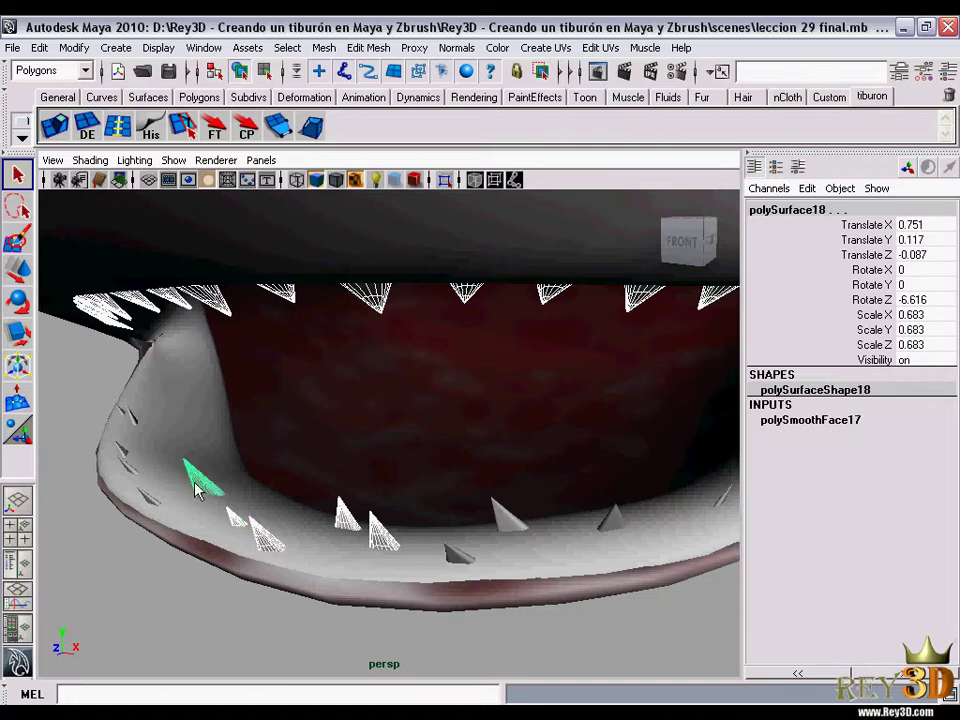
pyautogui.moveTo(253, 497)
pyautogui.keyDown('alt'); pyautogui.mouseDown()
pyautogui.moveTo(248, 503)
pyautogui.moveTo(321, 519)
pyautogui.moveTo(497, 516)
pyautogui.mouseUp(); pyautogui.keyUp('alt')
pyautogui.keyDown('shift'); pyautogui.click(545, 500); pyautogui.keyUp('shift')
pyautogui.keyDown('shift'); pyautogui.click(438, 453); pyautogui.keyUp('shift')
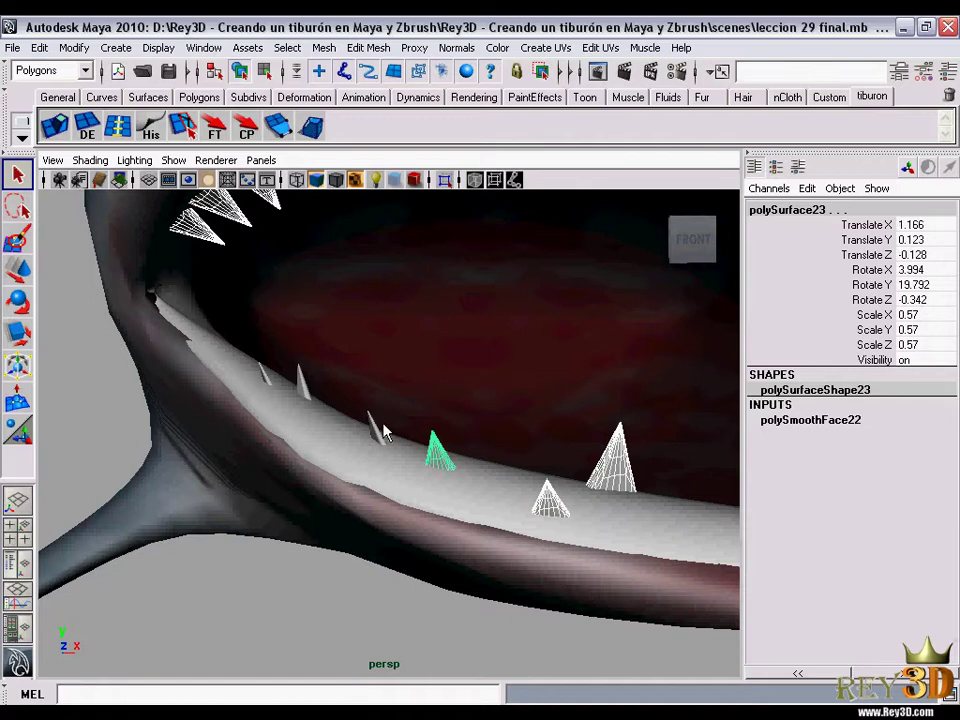
pyautogui.keyDown('shift'); pyautogui.click(375, 429); pyautogui.keyUp('shift')
# Add the remaining lower teeth, then bring up Assign New Material for the selected teeth
pyautogui.keyDown('alt'); pyautogui.moveTo(598, 502); pyautogui.dragTo(420, 431); pyautogui.keyUp('alt')
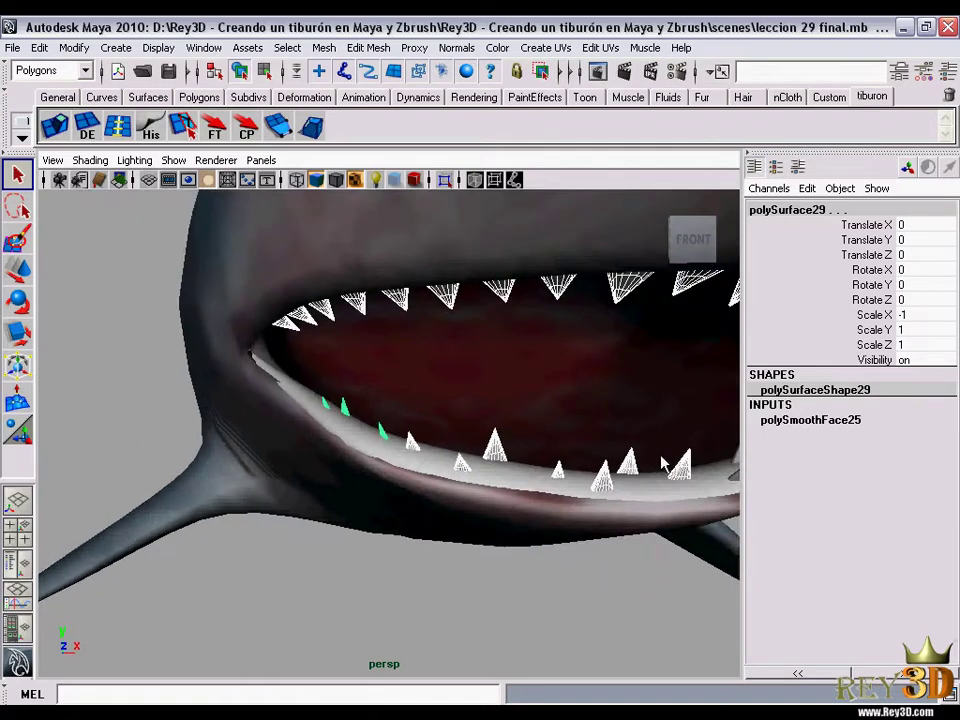
pyautogui.keyDown('shift'); pyautogui.click(400, 457); pyautogui.keyUp('shift')
pyautogui.keyDown('shift'); pyautogui.click(403, 460); pyautogui.keyUp('shift')
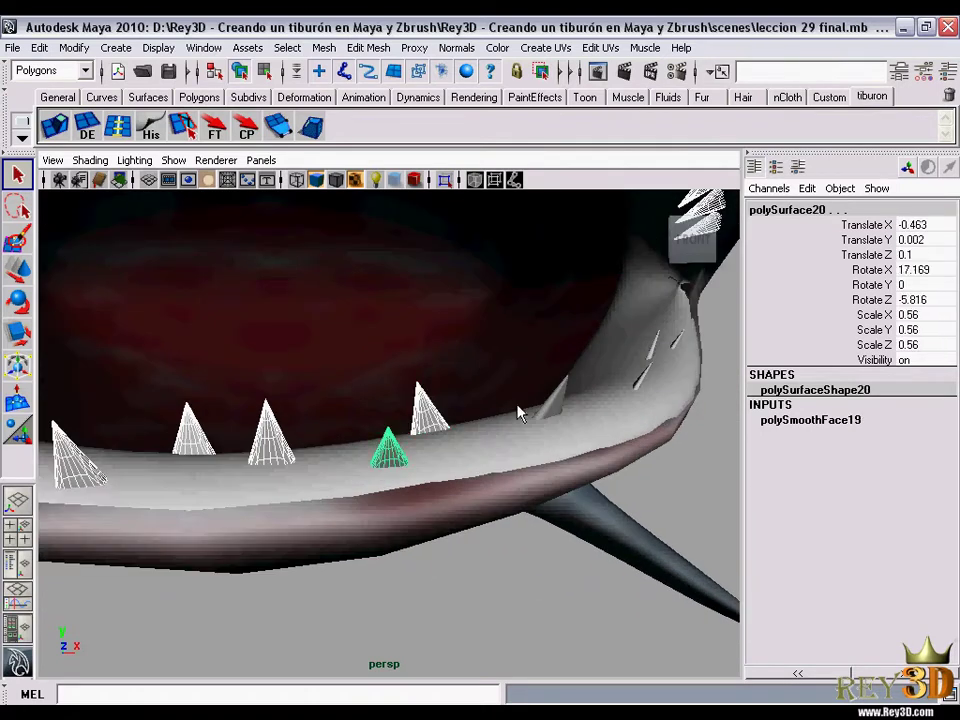
pyautogui.keyDown('shift'); pyautogui.click(562, 398); pyautogui.keyUp('shift')
pyautogui.keyDown('shift'); pyautogui.click(655, 375); pyautogui.keyUp('shift')
pyautogui.moveTo(669, 407)
pyautogui.keyDown('alt'); pyautogui.mouseDown()
pyautogui.moveTo(494, 403)
pyautogui.moveTo(280, 380)
pyautogui.moveTo(323, 342)
pyautogui.mouseUp(); pyautogui.keyUp('alt')
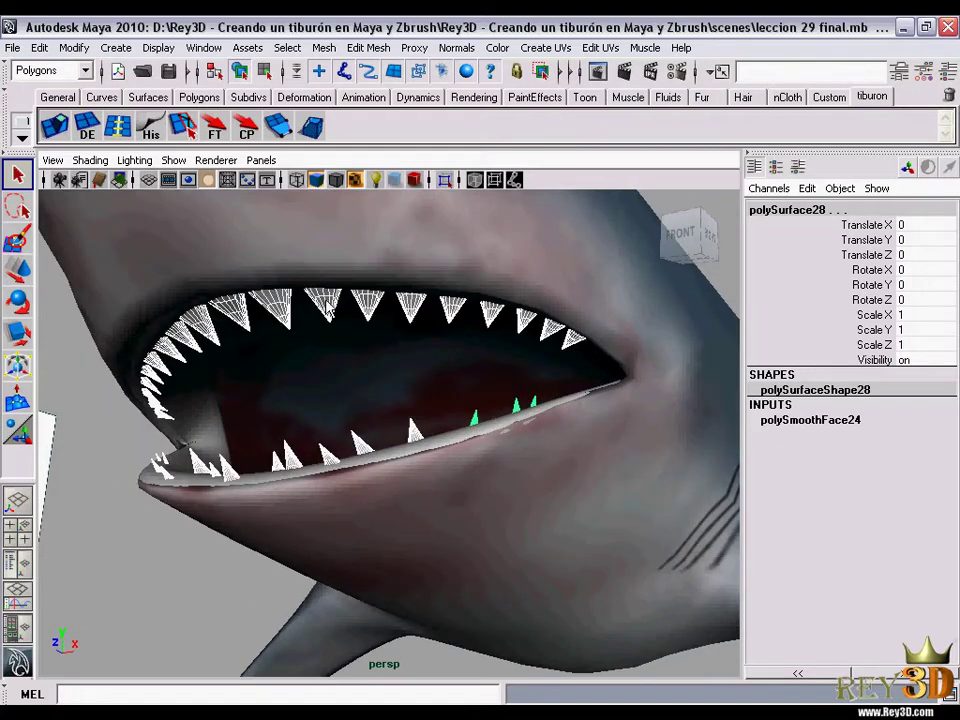
pyautogui.rightClick(326, 305)
pyautogui.moveTo(437, 389)
pyautogui.mouseDown(button='right')
pyautogui.moveTo(566, 666)
pyautogui.moveTo(617, 452)
pyautogui.mouseUp(button='right')
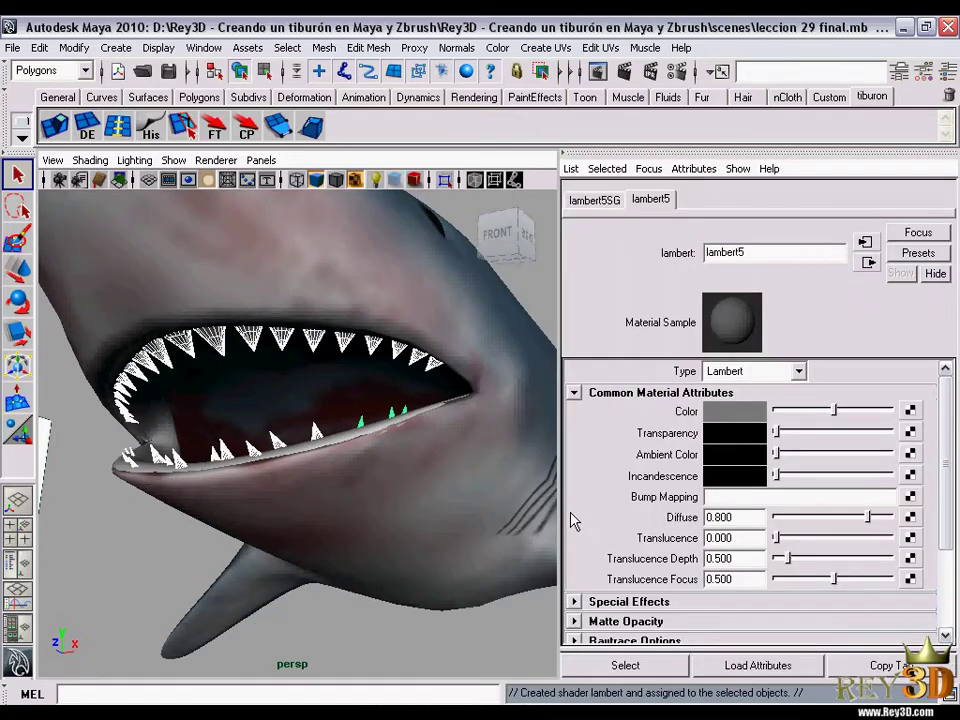
# Set lambert5's colour to a slightly dimmed off-white in the Color Chooser
pyautogui.click(748, 394)
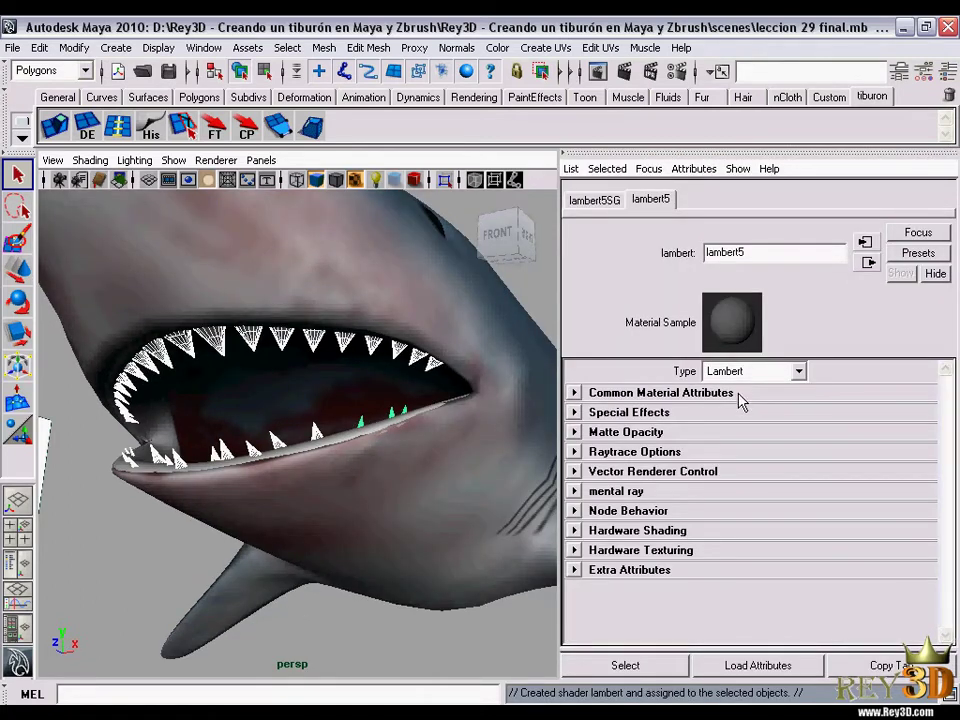
pyautogui.click(743, 392)
pyautogui.click(740, 412)
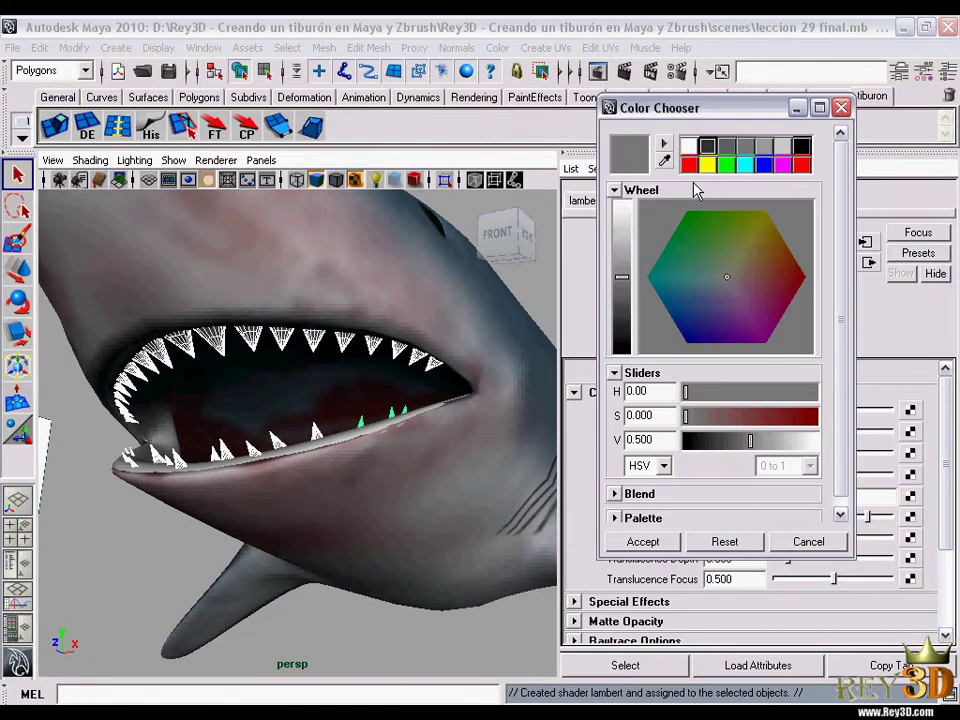
pyautogui.click(688, 146)
pyautogui.moveTo(622, 209); pyautogui.dragTo(622, 216)
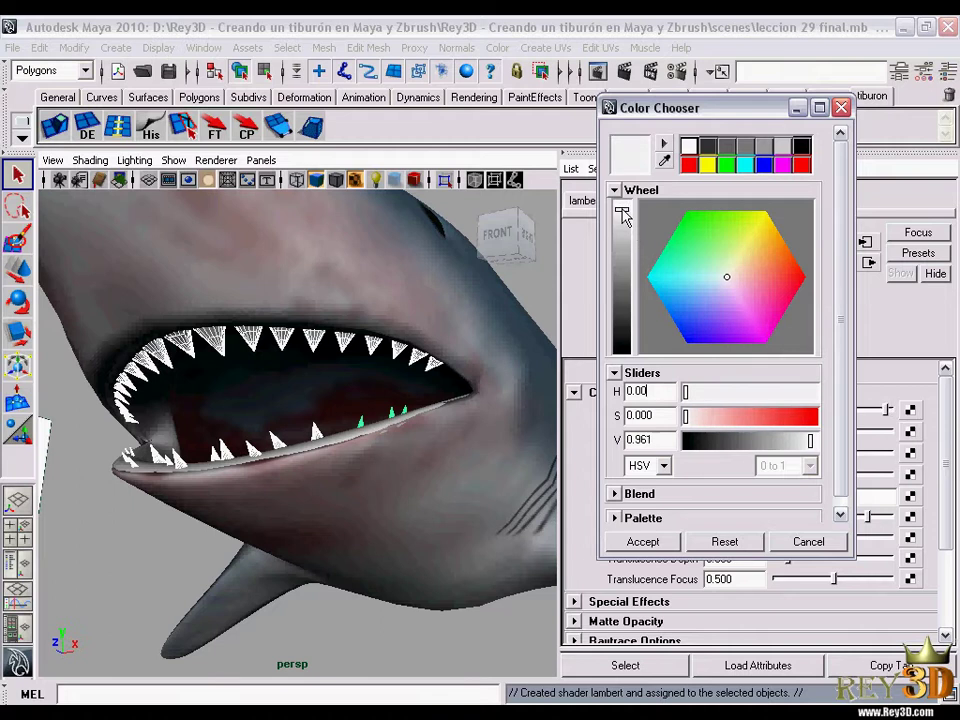
pyautogui.click(643, 545)
# Push the teeth colour slider to full white and set Diffuse to 1
pyautogui.moveTo(242, 476)
pyautogui.keyDown('alt'); pyautogui.mouseDown()
pyautogui.moveTo(146, 488)
pyautogui.moveTo(332, 422)
pyautogui.moveTo(358, 427)
pyautogui.moveTo(489, 405)
pyautogui.moveTo(364, 268)
pyautogui.mouseUp(); pyautogui.keyUp('alt')
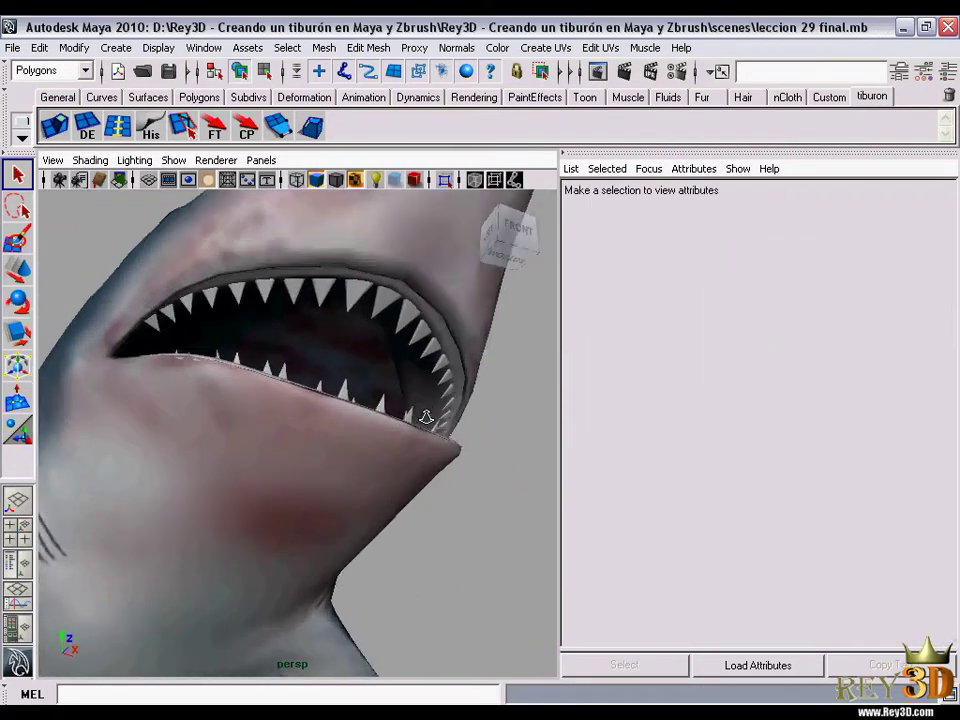
pyautogui.rightClick(364, 260)
pyautogui.click(372, 509)
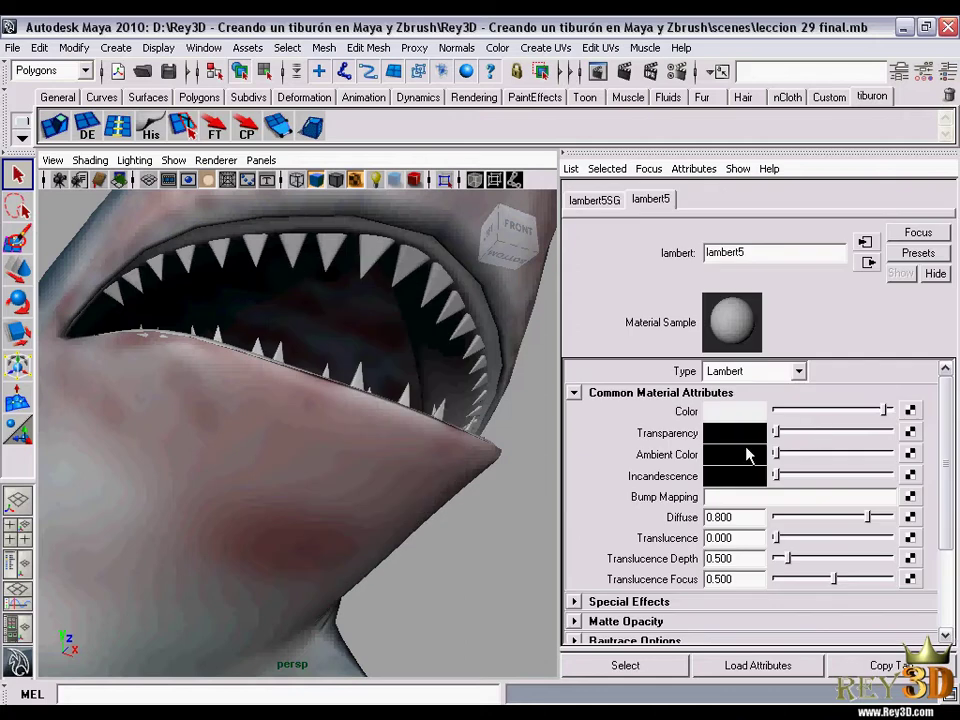
pyautogui.moveTo(874, 410); pyautogui.dragTo(957, 407)
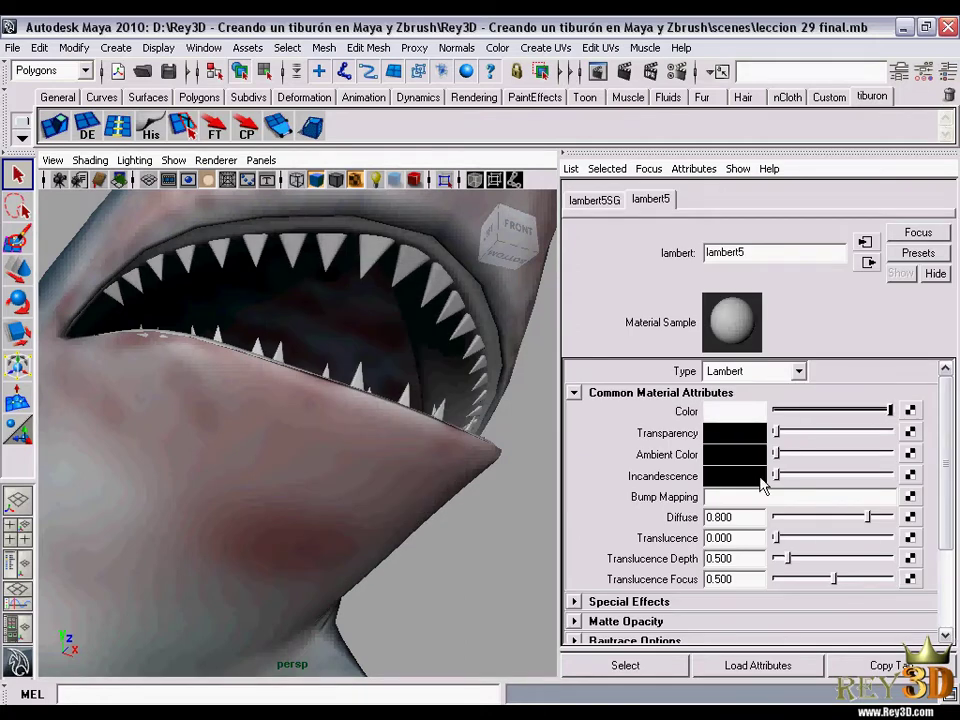
pyautogui.write('1')
pyautogui.press('Return')
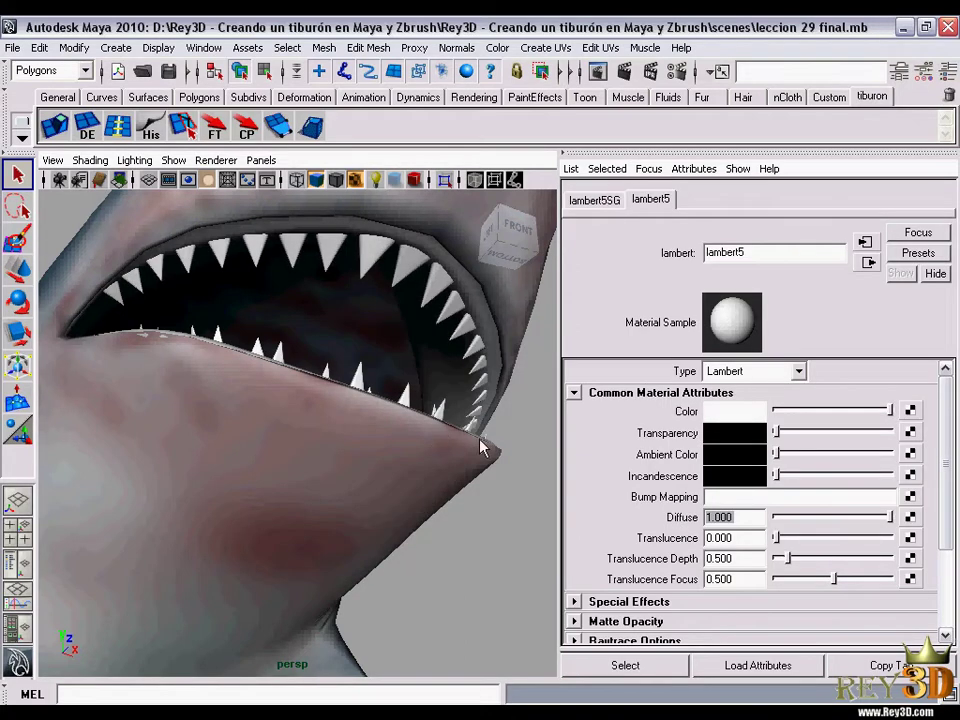
# Show the Channel Box, frame the shark's mouth, and switch to the reference photo viewer
pyautogui.keyDown('alt'); pyautogui.moveTo(480, 447); pyautogui.dragTo(345, 422, button='right'); pyautogui.keyUp('alt')
pyautogui.keyDown('alt'); pyautogui.moveTo(345, 422); pyautogui.dragTo(467, 446); pyautogui.keyUp('alt')
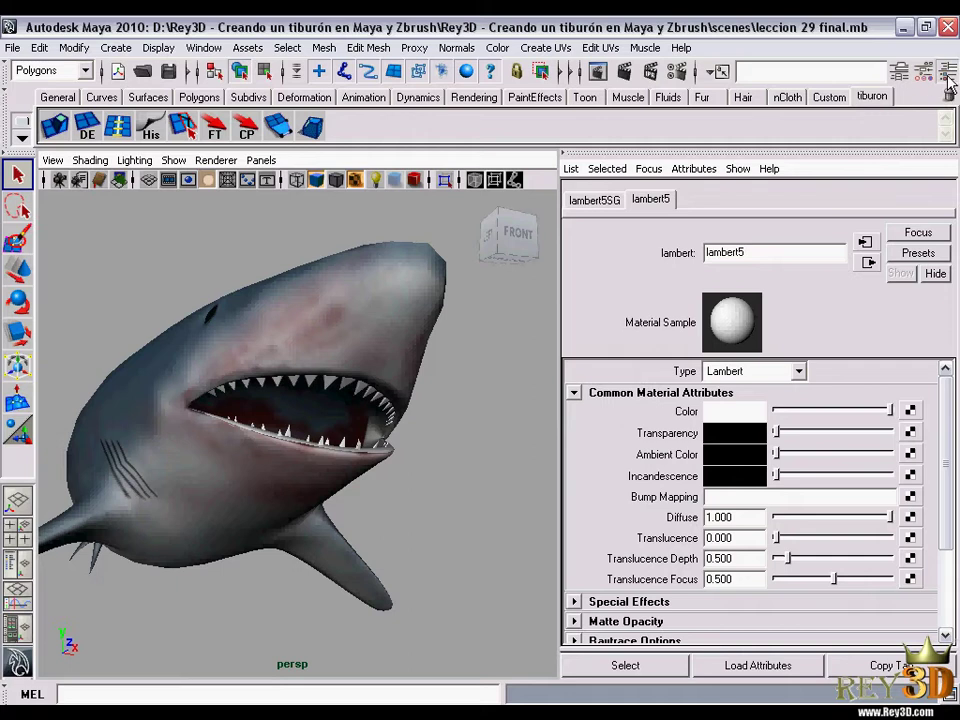
pyautogui.click(950, 87)
pyautogui.keyDown('alt'); pyautogui.moveTo(364, 540); pyautogui.dragTo(426, 566, button='right'); pyautogui.keyUp('alt')
pyautogui.keyDown('alt'); pyautogui.moveTo(426, 566); pyautogui.dragTo(414, 559); pyautogui.keyUp('alt')
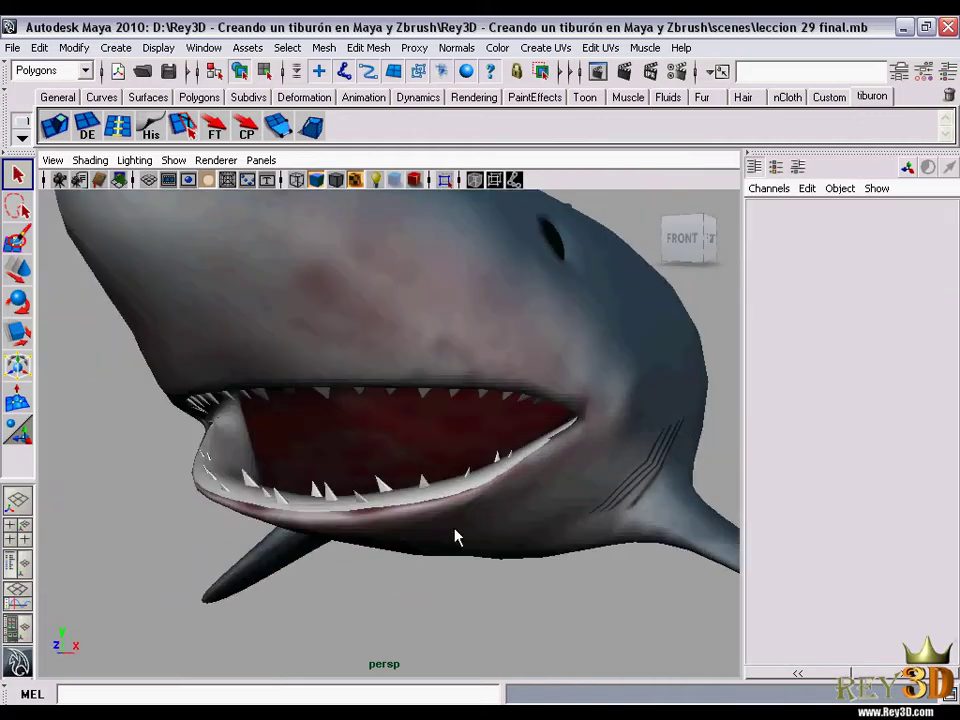
pyautogui.hotkey('alt', 'Tab')
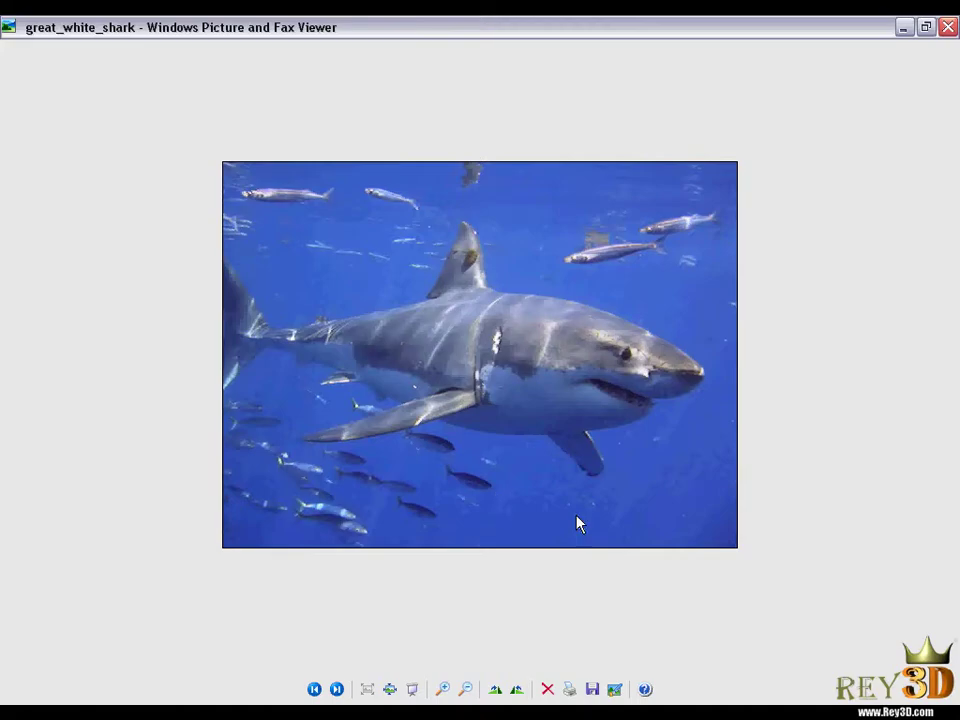
# Advance two images to the Great-White-Shark-1 open-mouth reference photo
pyautogui.click(338, 689)
pyautogui.click(338, 689)
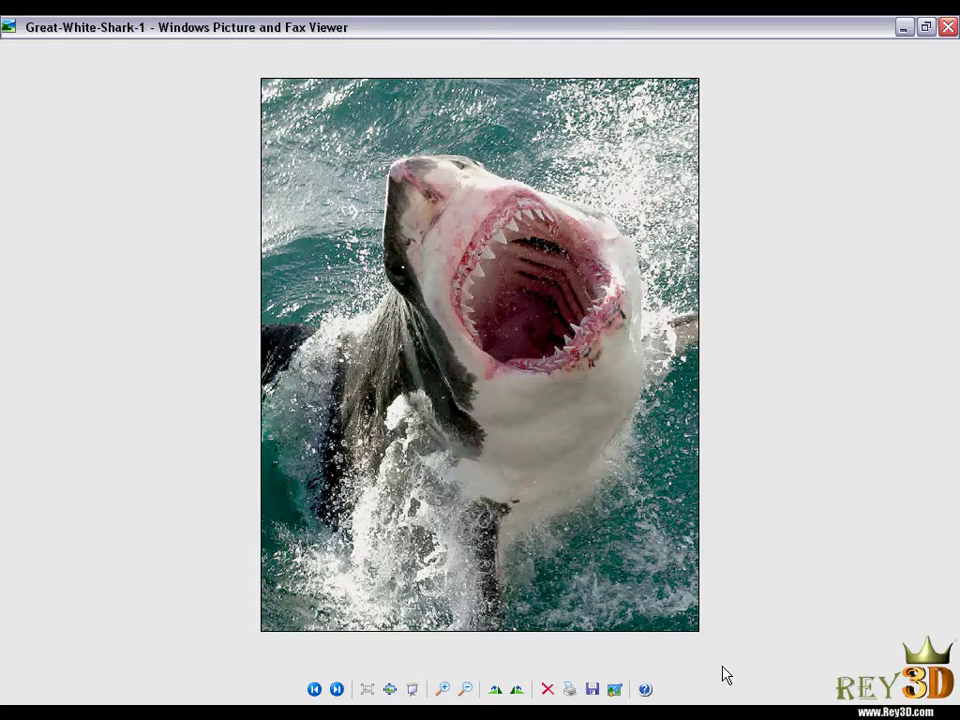
# Back in Maya, select the gum mesh and assign it a new Lambert material
pyautogui.hotkey('alt', 'Tab')
pyautogui.keyDown('alt'); pyautogui.moveTo(407, 420); pyautogui.dragTo(311, 465, button='right'); pyautogui.keyUp('alt')
pyautogui.click(267, 492)
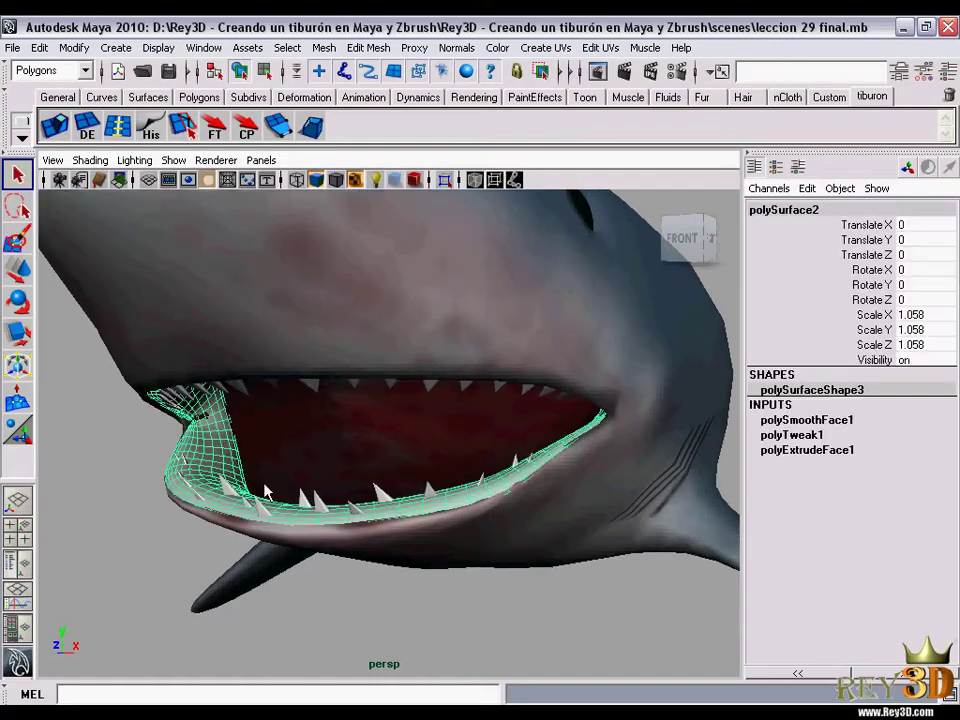
pyautogui.moveTo(267, 492)
pyautogui.keyDown('alt'); pyautogui.mouseDown()
pyautogui.moveTo(261, 429)
pyautogui.moveTo(283, 414)
pyautogui.moveTo(354, 459)
pyautogui.moveTo(443, 461)
pyautogui.moveTo(519, 389)
pyautogui.mouseUp(); pyautogui.keyUp('alt')
pyautogui.rightClick(519, 389)
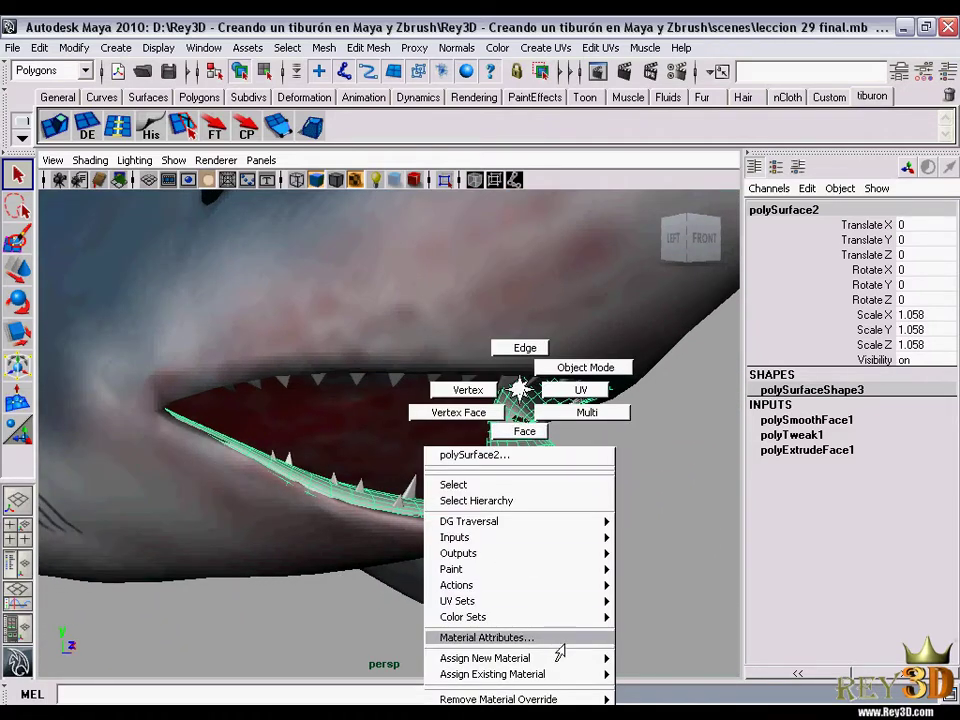
pyautogui.click(708, 464)
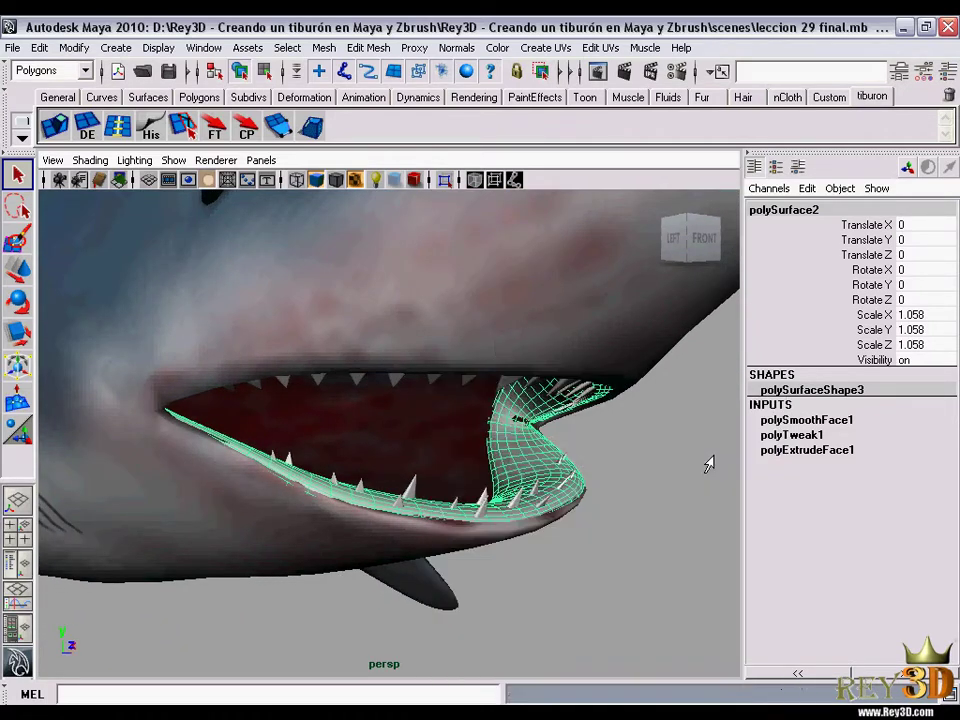
# Set the gum material's colour to red darkened fully down
pyautogui.keyDown('alt'); pyautogui.moveTo(460, 376); pyautogui.dragTo(470, 463); pyautogui.keyUp('alt')
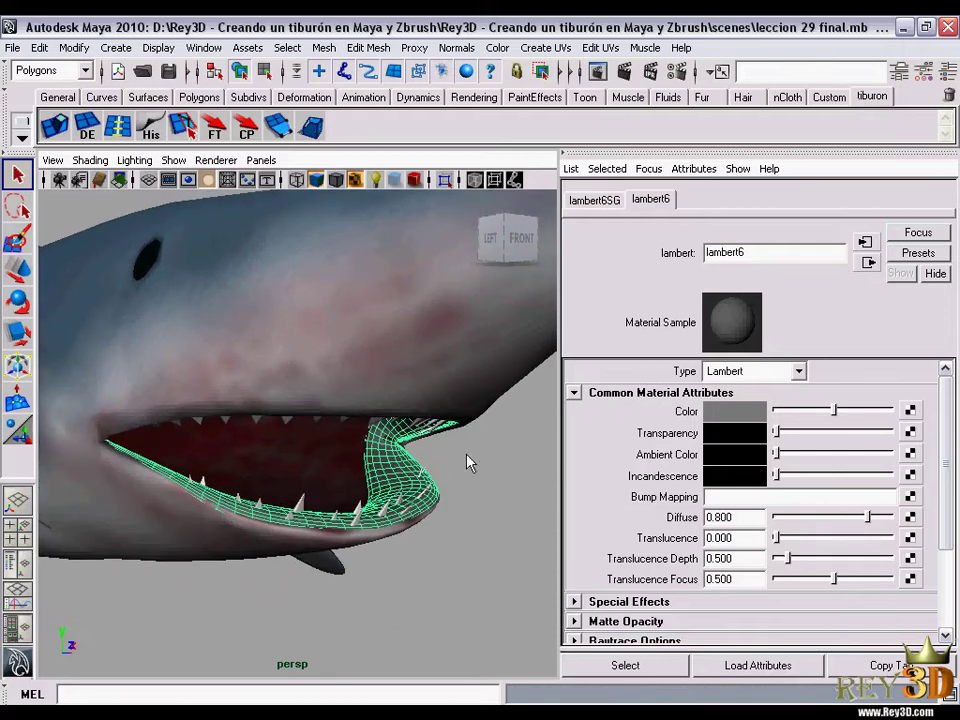
pyautogui.click(733, 411)
pyautogui.click(694, 161)
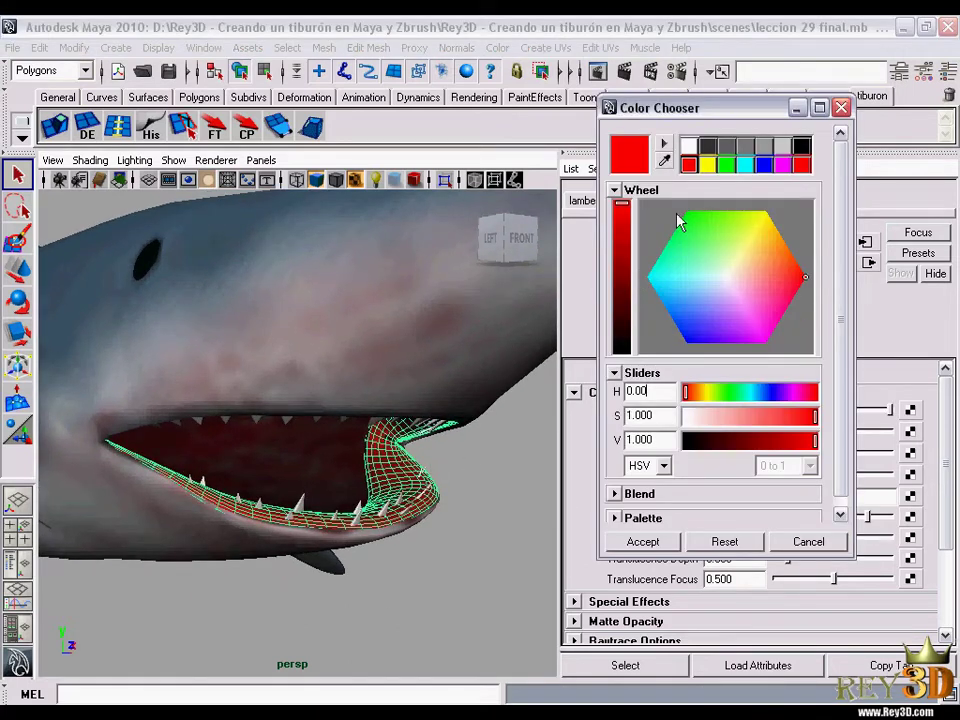
pyautogui.moveTo(622, 206); pyautogui.dragTo(626, 347)
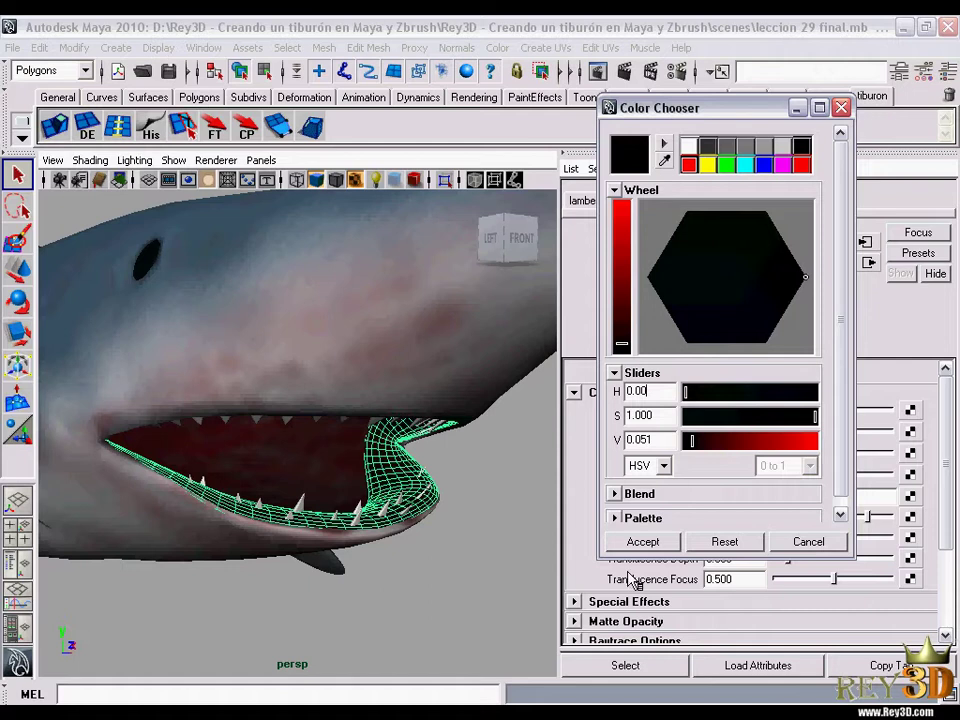
pyautogui.click(643, 541)
# Brighten the gum colour slider up to a dark red
pyautogui.click(463, 536)
pyautogui.keyDown('alt'); pyautogui.moveTo(478, 497); pyautogui.dragTo(225, 472); pyautogui.keyUp('alt')
pyautogui.scroll(5, 221, 476)
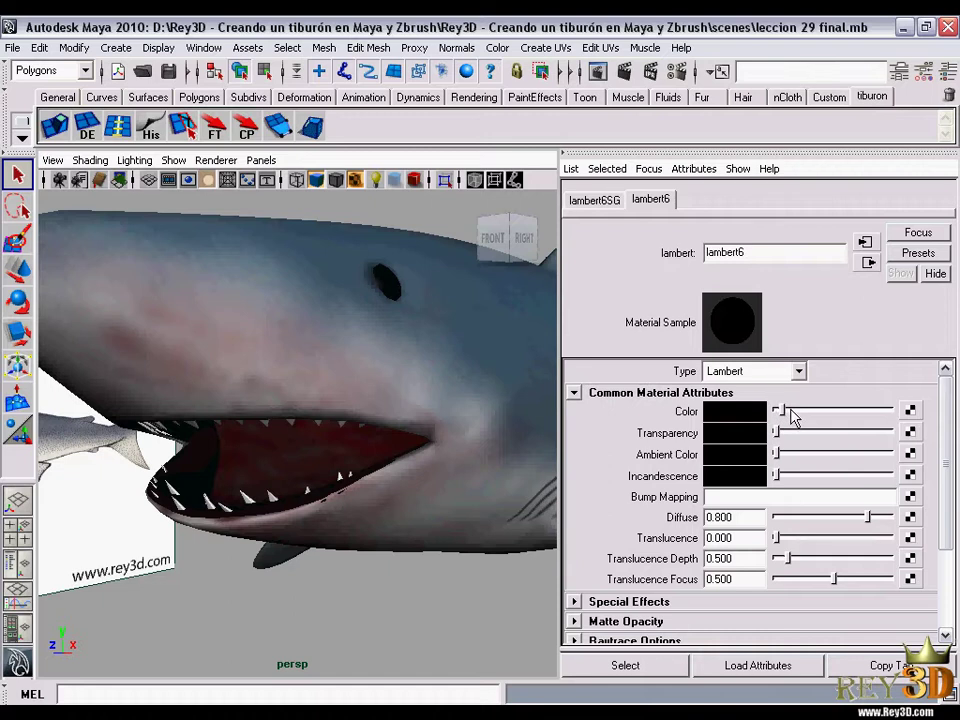
pyautogui.moveTo(791, 414)
pyautogui.mouseDown()
pyautogui.moveTo(840, 421)
pyautogui.moveTo(810, 423)
pyautogui.mouseUp()
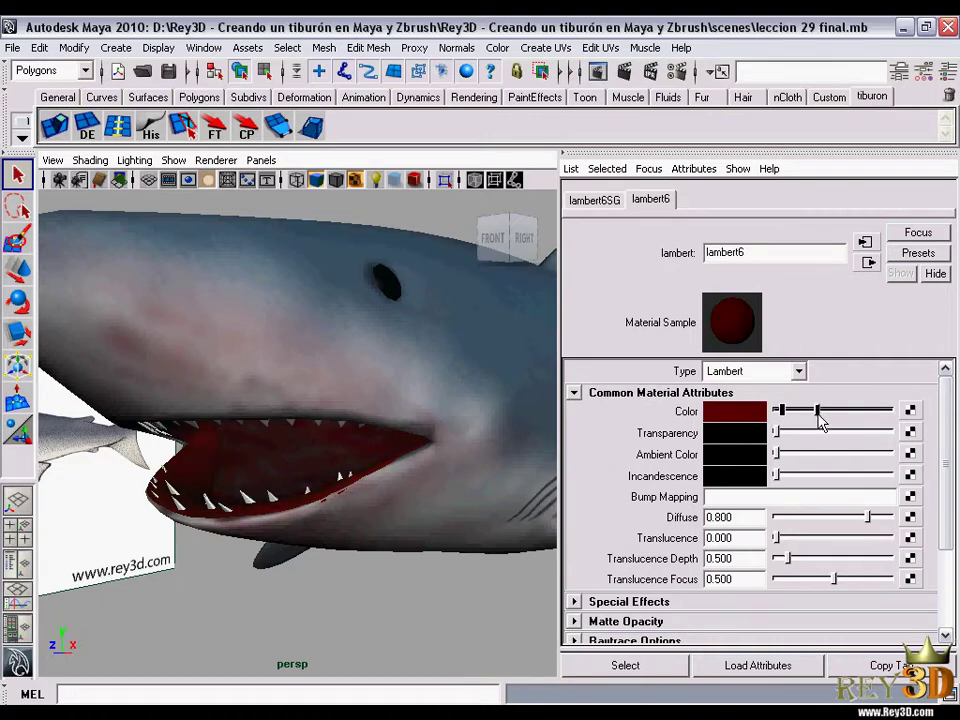
pyautogui.keyDown('alt'); pyautogui.moveTo(358, 465); pyautogui.dragTo(317, 457); pyautogui.keyUp('alt')
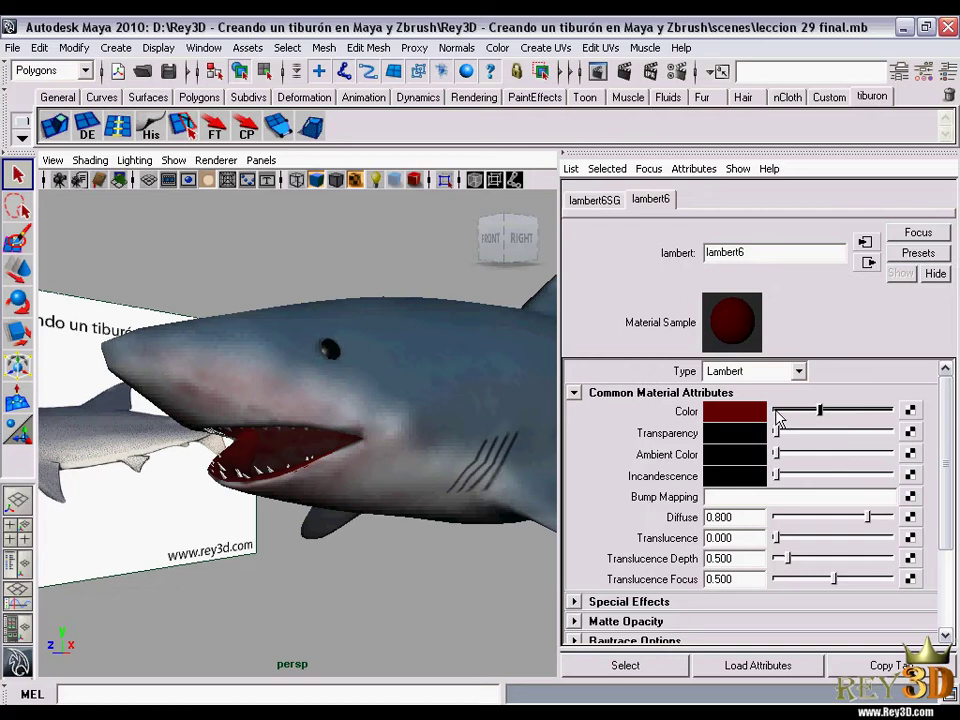
# Try grey shades, then settle on a deep red gum colour at saturation 1
pyautogui.click(735, 411)
pyautogui.click(707, 148)
pyautogui.click(726, 146)
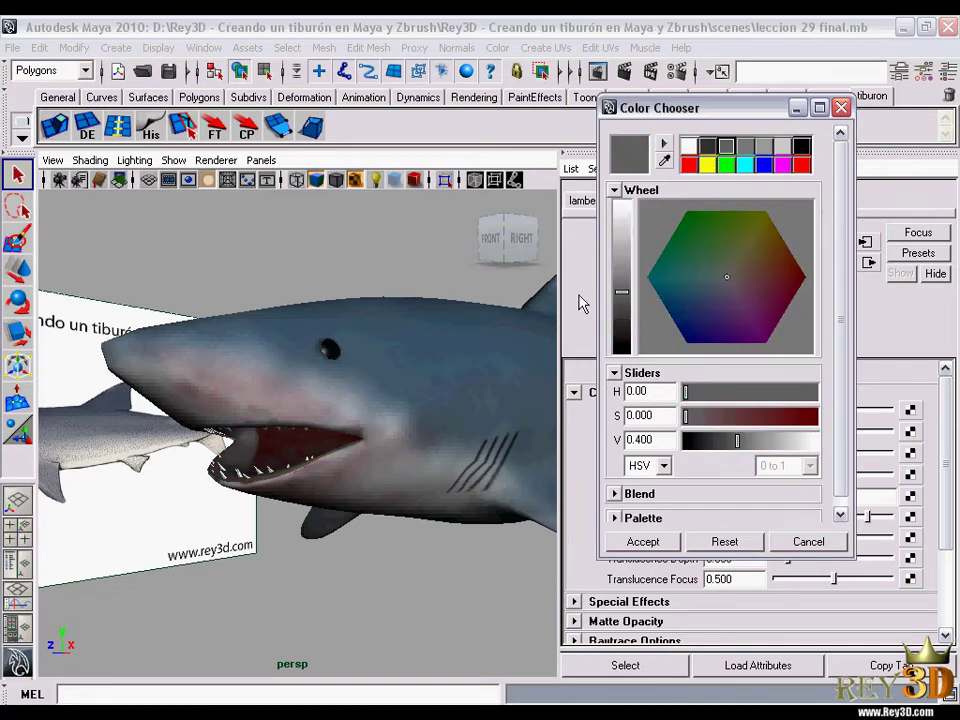
pyautogui.keyDown('alt'); pyautogui.moveTo(335, 484); pyautogui.dragTo(567, 404); pyautogui.keyUp('alt')
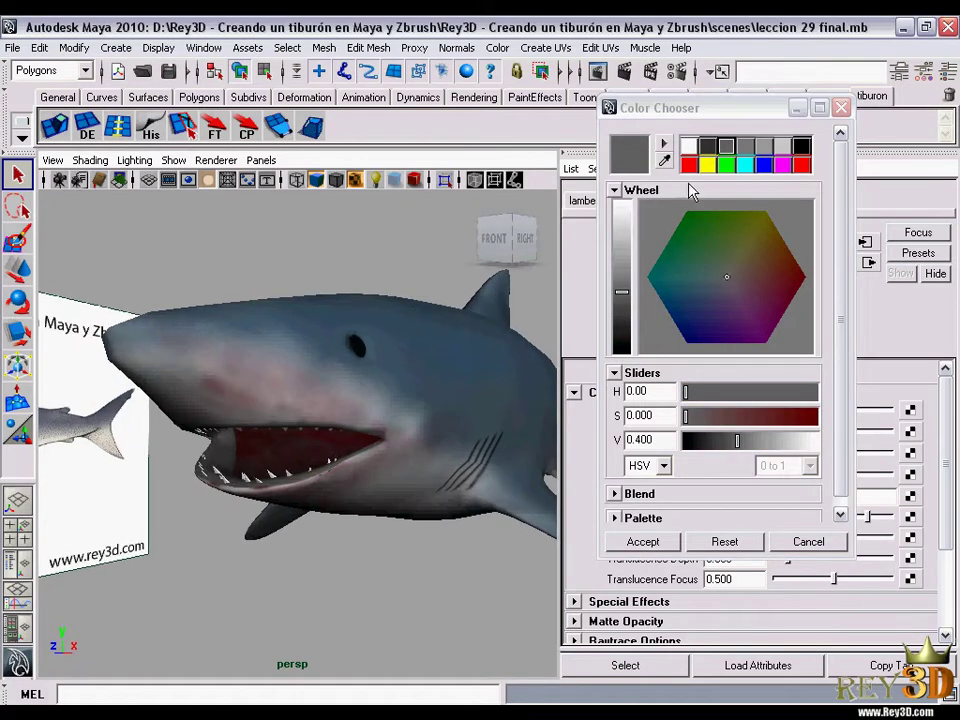
pyautogui.click(802, 164)
pyautogui.moveTo(636, 240)
pyautogui.mouseDown()
pyautogui.moveTo(622, 282)
pyautogui.moveTo(622, 270)
pyautogui.mouseUp()
pyautogui.keyDown('alt'); pyautogui.moveTo(540, 330); pyautogui.dragTo(371, 495); pyautogui.keyUp('alt')
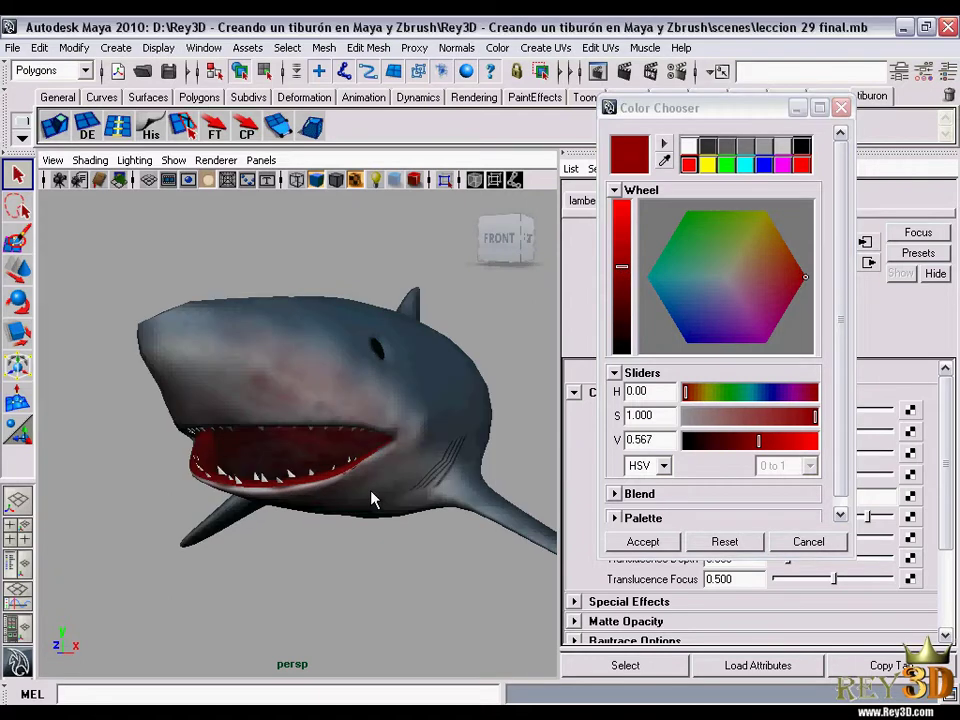
pyautogui.click(643, 541)
pyautogui.moveTo(351, 538)
pyautogui.keyDown('alt'); pyautogui.mouseDown()
pyautogui.moveTo(389, 493)
pyautogui.moveTo(471, 489)
pyautogui.moveTo(377, 486)
pyautogui.moveTo(392, 482)
pyautogui.moveTo(409, 300)
pyautogui.mouseUp(); pyautogui.keyUp('alt')
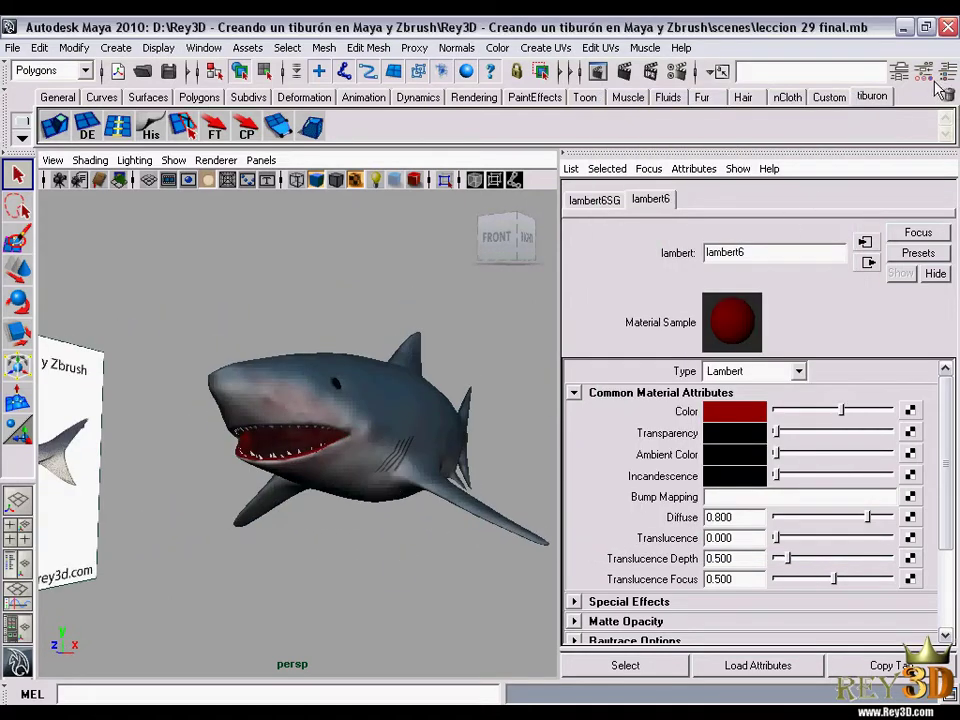
# Hide the material panel, zoom into the mouth, and switch the shark body to smooth preview (3)
pyautogui.moveTo(400, 440)
pyautogui.keyDown('alt'); pyautogui.mouseDown()
pyautogui.moveTo(380, 430)
pyautogui.moveTo(484, 416)
pyautogui.moveTo(406, 445)
pyautogui.moveTo(266, 463)
pyautogui.moveTo(352, 458)
pyautogui.mouseUp(); pyautogui.keyUp('alt')
pyautogui.hotkey('ctrl', 'a')
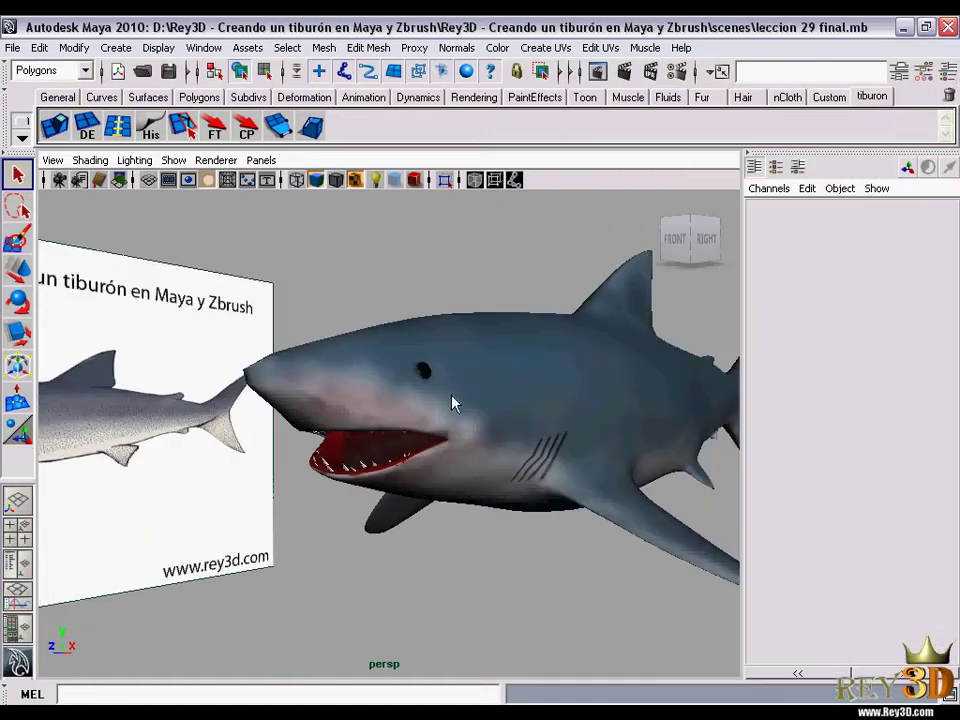
pyautogui.scroll(3, 452, 401)
pyautogui.scroll(3, 585, 465)
pyautogui.scroll(2, 486, 478)
pyautogui.keyDown('alt'); pyautogui.moveTo(490, 468); pyautogui.dragTo(525, 478); pyautogui.keyUp('alt')
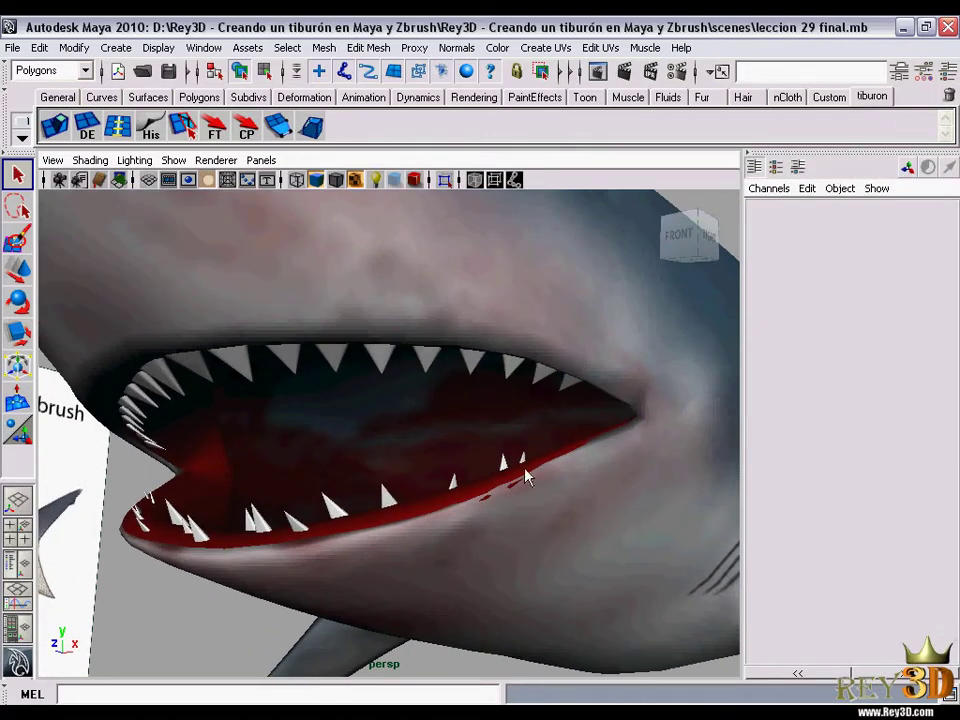
pyautogui.click(476, 374)
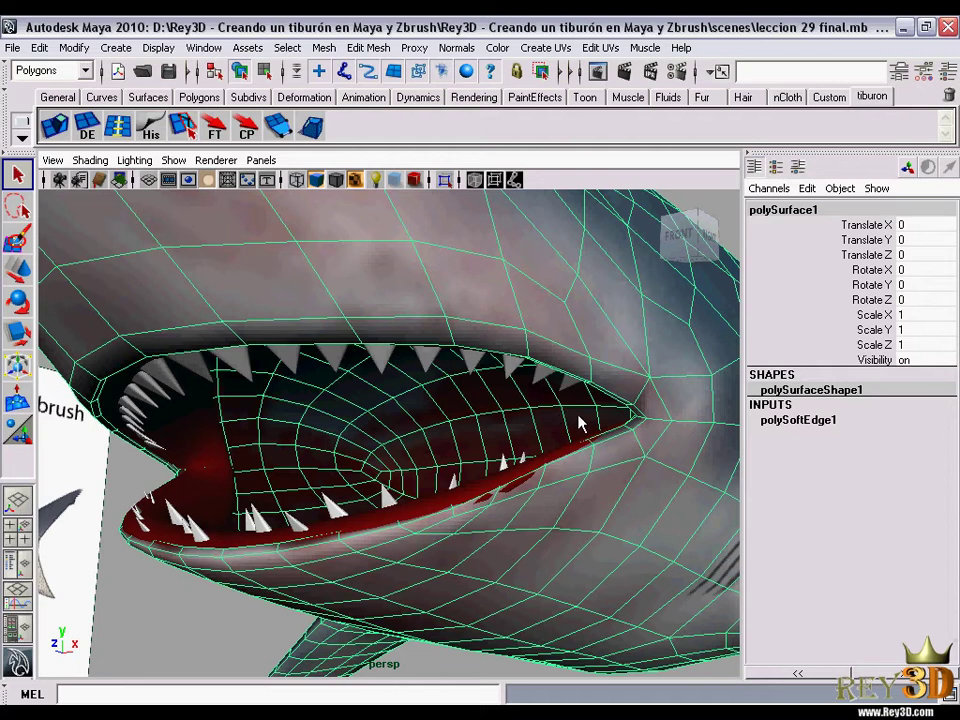
pyautogui.moveTo(579, 424)
pyautogui.keyDown('alt'); pyautogui.mouseDown()
pyautogui.moveTo(521, 392)
pyautogui.moveTo(505, 407)
pyautogui.moveTo(523, 467)
pyautogui.moveTo(559, 274)
pyautogui.mouseUp(); pyautogui.keyUp('alt')
pyautogui.press('3')
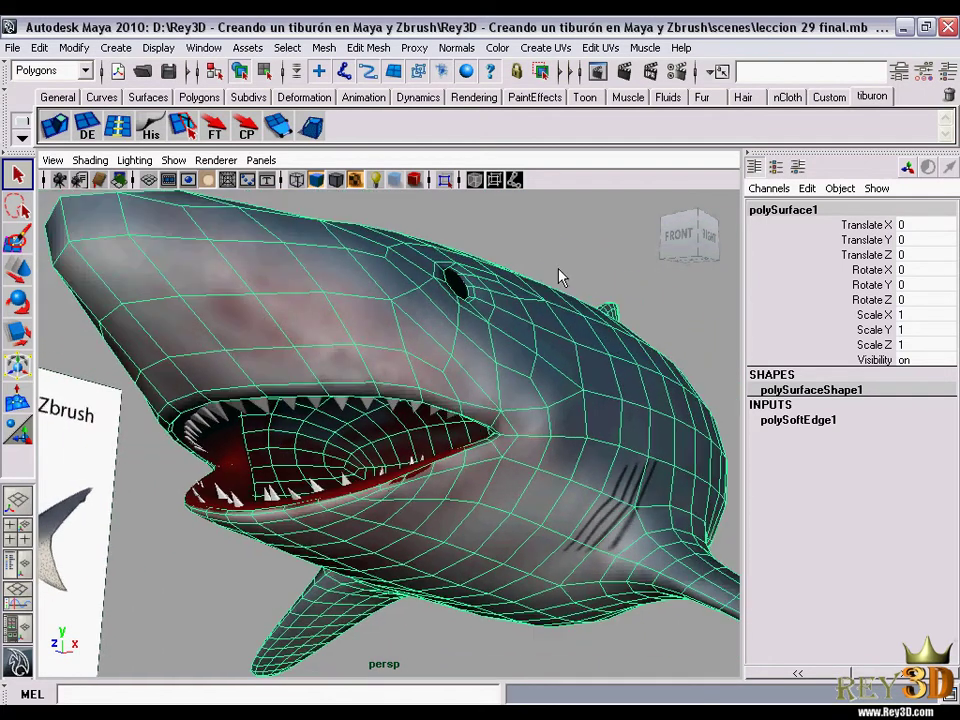
pyautogui.click(559, 274)
pyautogui.moveTo(416, 513)
pyautogui.keyDown('alt'); pyautogui.mouseDown()
pyautogui.moveTo(448, 448)
pyautogui.moveTo(484, 481)
pyautogui.mouseUp(); pyautogui.keyUp('alt')
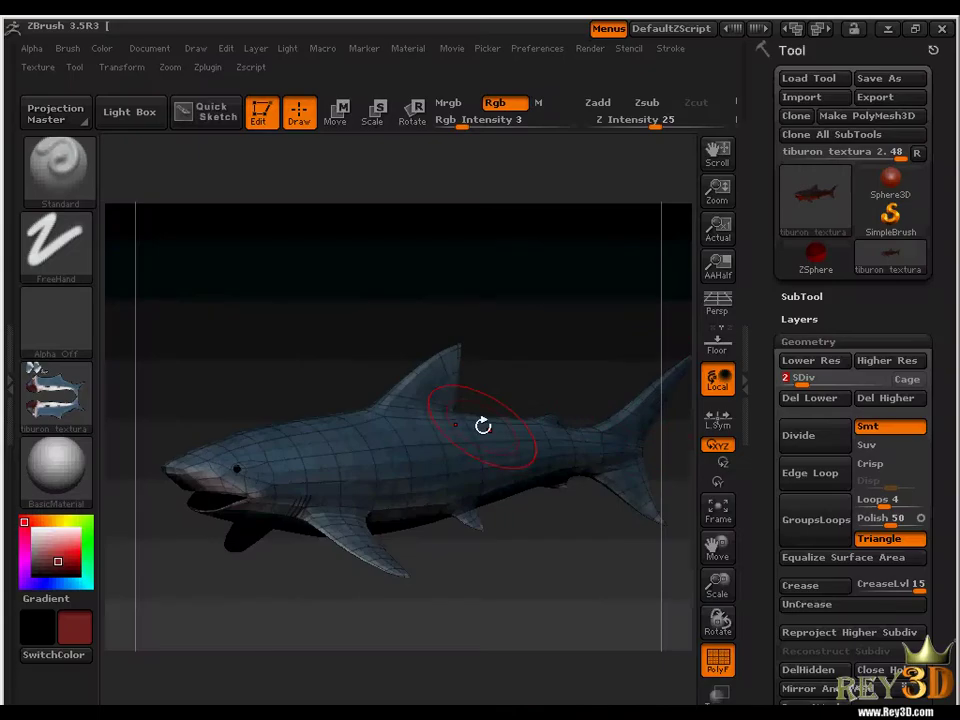
# Raise the ZBrush shark to subdivision level 3, then return to Maya
pyautogui.moveTo(805, 384); pyautogui.dragTo(818, 384)
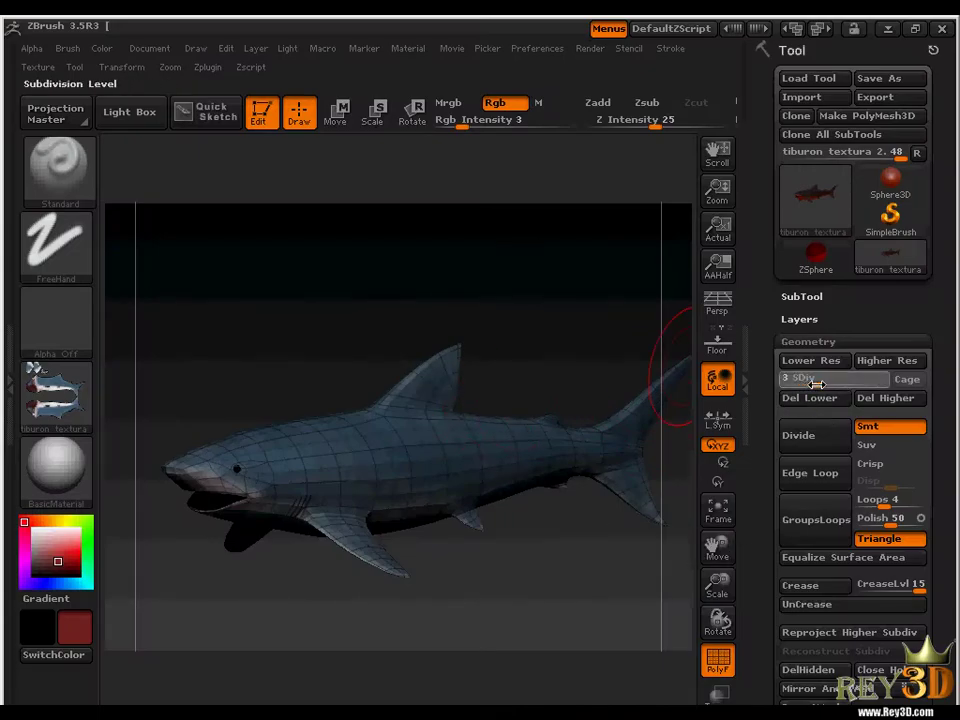
pyautogui.moveTo(498, 548)
pyautogui.mouseDown()
pyautogui.moveTo(508, 561)
pyautogui.moveTo(589, 561)
pyautogui.moveTo(485, 560)
pyautogui.moveTo(611, 546)
pyautogui.moveTo(536, 500)
pyautogui.moveTo(578, 553)
pyautogui.mouseUp()
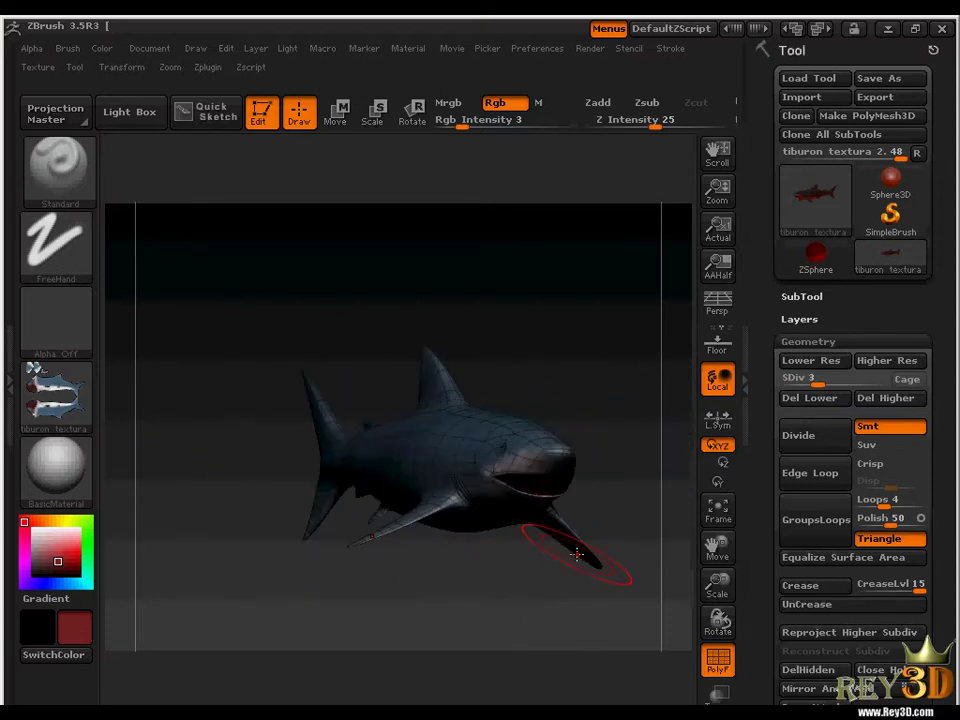
pyautogui.hotkey('alt', 'Tab')
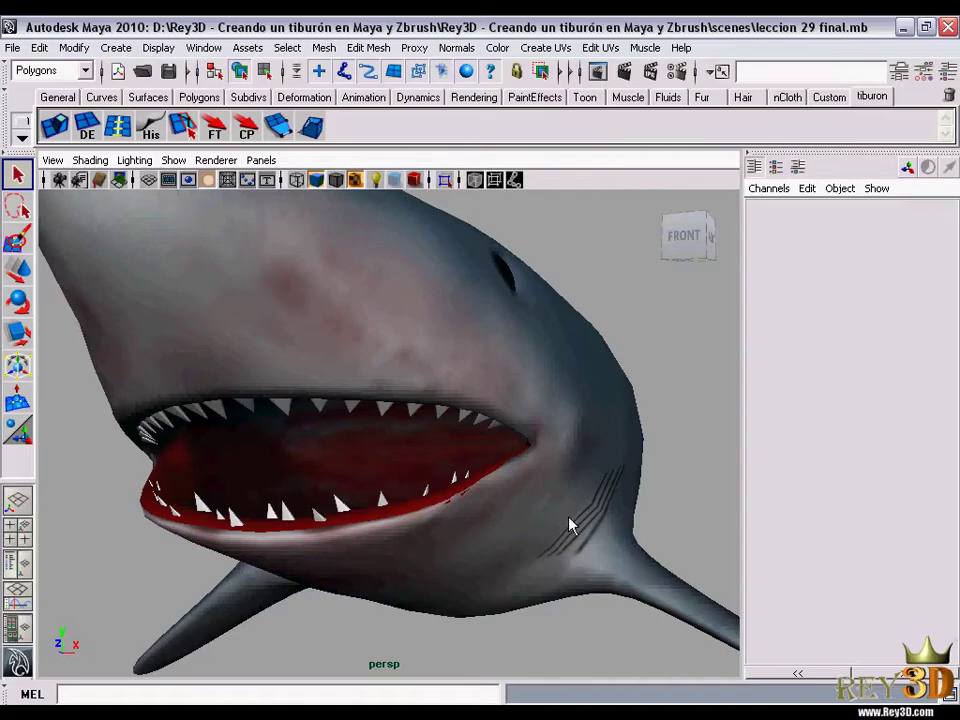
# Select the gum piece polySurface2 and trim its scale from 1.058 to 1.054
pyautogui.moveTo(568, 525)
pyautogui.keyDown('alt'); pyautogui.mouseDown()
pyautogui.moveTo(514, 504)
pyautogui.moveTo(356, 531)
pyautogui.moveTo(392, 525)
pyautogui.moveTo(407, 566)
pyautogui.mouseUp(); pyautogui.keyUp('alt')
pyautogui.click(380, 517)
pyautogui.keyDown('alt'); pyautogui.moveTo(407, 566); pyautogui.dragTo(493, 548, button='right'); pyautogui.keyUp('alt')
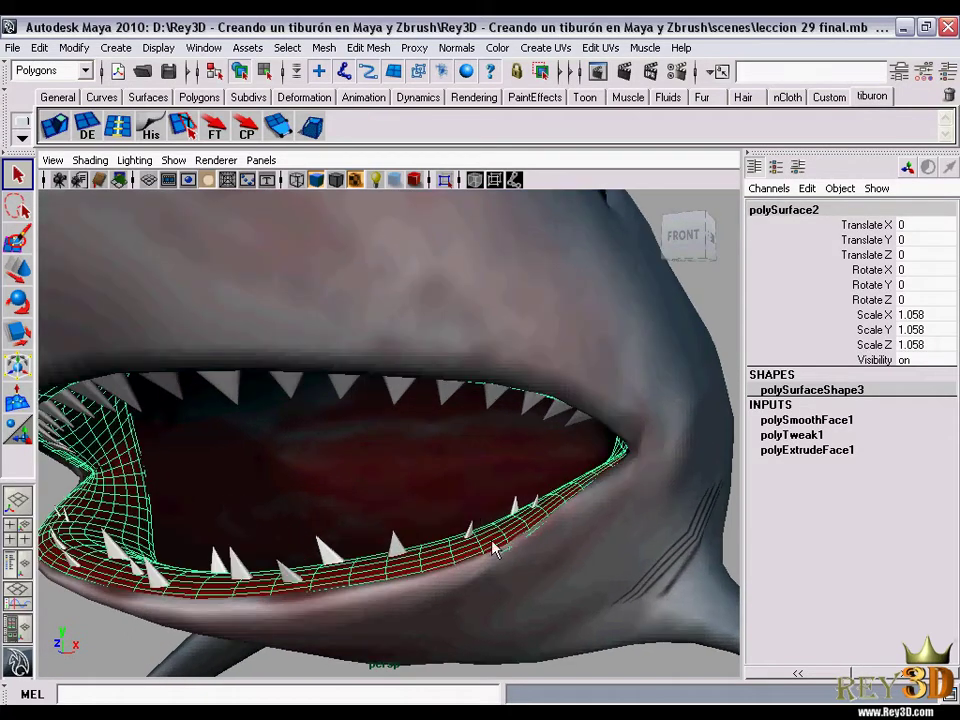
pyautogui.press('w')
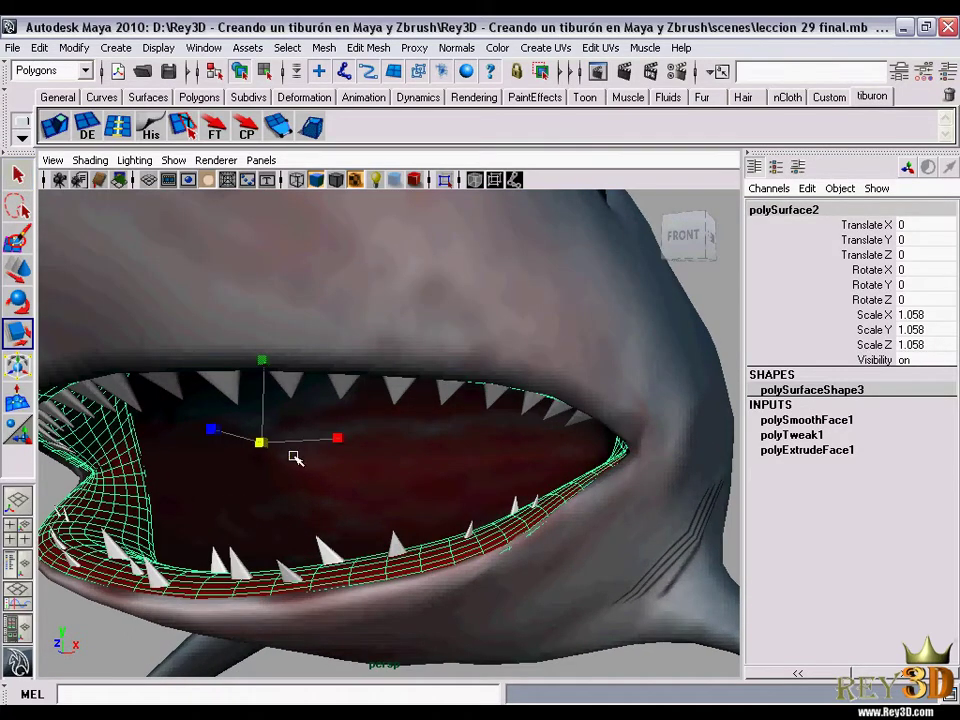
pyautogui.keyDown('alt'); pyautogui.moveTo(336, 508); pyautogui.dragTo(404, 561); pyautogui.keyUp('alt')
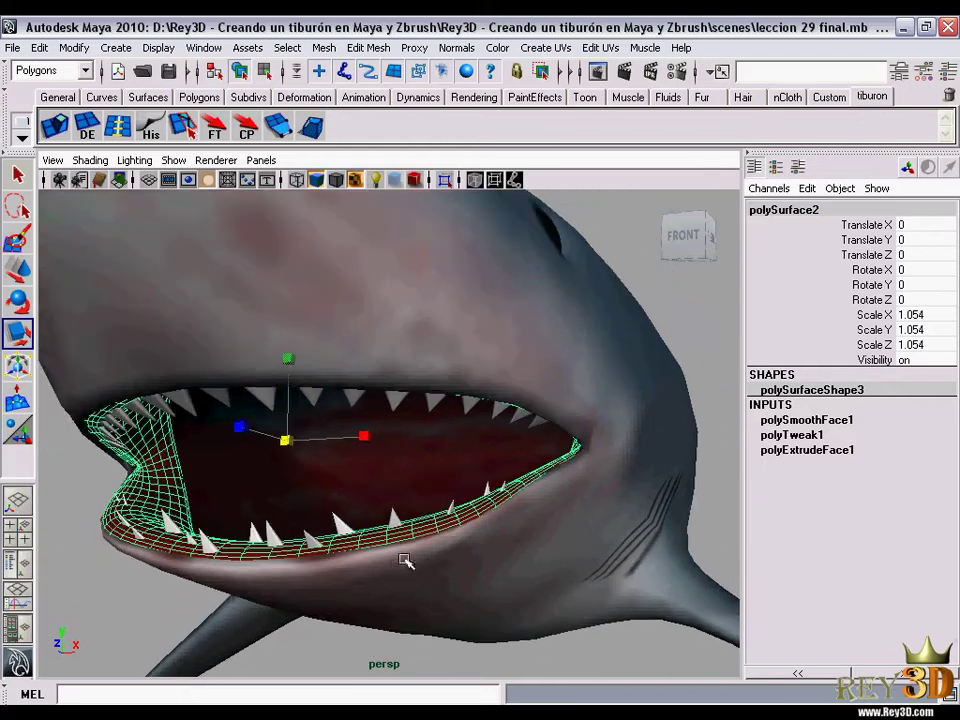
pyautogui.click(594, 660)
pyautogui.moveTo(594, 660)
pyautogui.keyDown('alt'); pyautogui.mouseDown()
pyautogui.moveTo(621, 621)
pyautogui.moveTo(476, 534)
pyautogui.moveTo(416, 534)
pyautogui.moveTo(464, 527)
pyautogui.moveTo(561, 484)
pyautogui.moveTo(628, 484)
pyautogui.moveTo(694, 510)
pyautogui.moveTo(630, 548)
pyautogui.moveTo(516, 549)
pyautogui.moveTo(585, 529)
pyautogui.moveTo(603, 539)
pyautogui.moveTo(656, 525)
pyautogui.mouseUp(); pyautogui.keyUp('alt')
pyautogui.keyDown('alt'); pyautogui.moveTo(656, 525); pyautogui.dragTo(495, 469, button='right'); pyautogui.keyUp('alt')
# Turn on the 640x480 resolution gate, frame the shark inside it, and run a test render
pyautogui.keyDown('alt'); pyautogui.moveTo(495, 469); pyautogui.dragTo(527, 459); pyautogui.keyUp('alt')
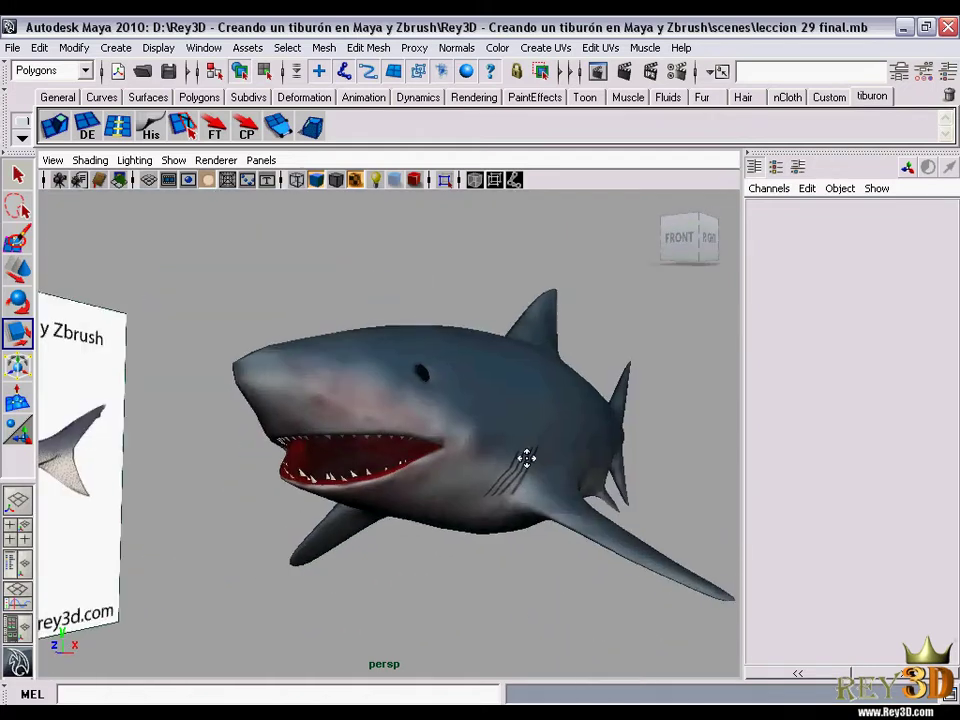
pyautogui.moveTo(527, 459)
pyautogui.keyDown('alt'); pyautogui.mouseDown(button='right')
pyautogui.moveTo(535, 457)
pyautogui.moveTo(465, 484)
pyautogui.mouseUp(button='right'); pyautogui.keyUp('alt')
pyautogui.keyDown('alt'); pyautogui.moveTo(465, 484); pyautogui.dragTo(516, 478); pyautogui.keyUp('alt')
pyautogui.keyDown('alt'); pyautogui.moveTo(516, 478); pyautogui.dragTo(490, 470, button='right'); pyautogui.keyUp('alt')
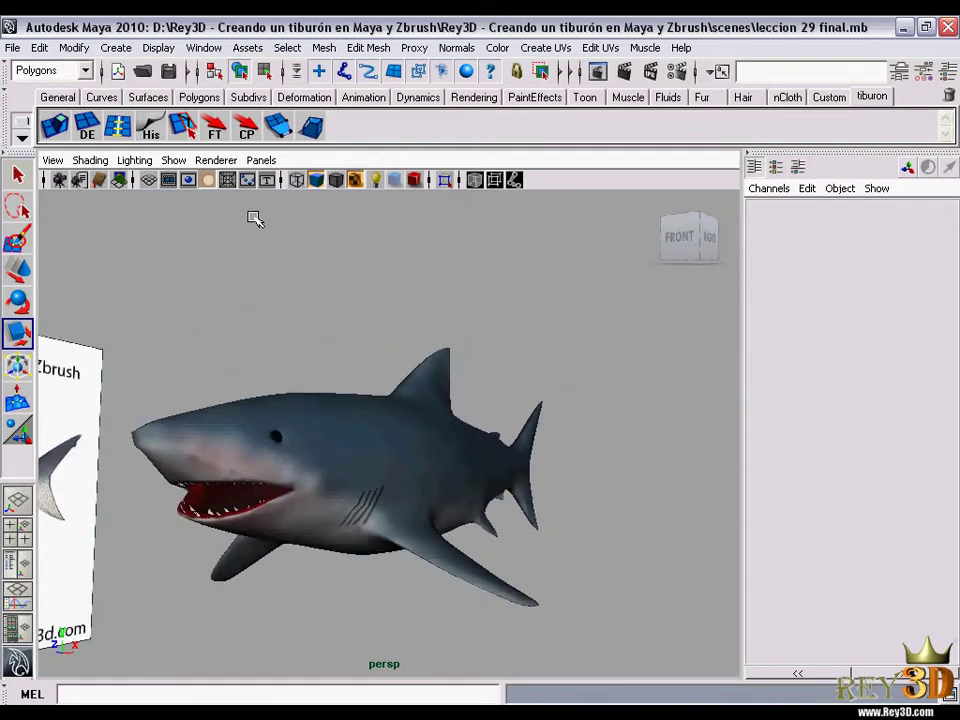
pyautogui.click(190, 187)
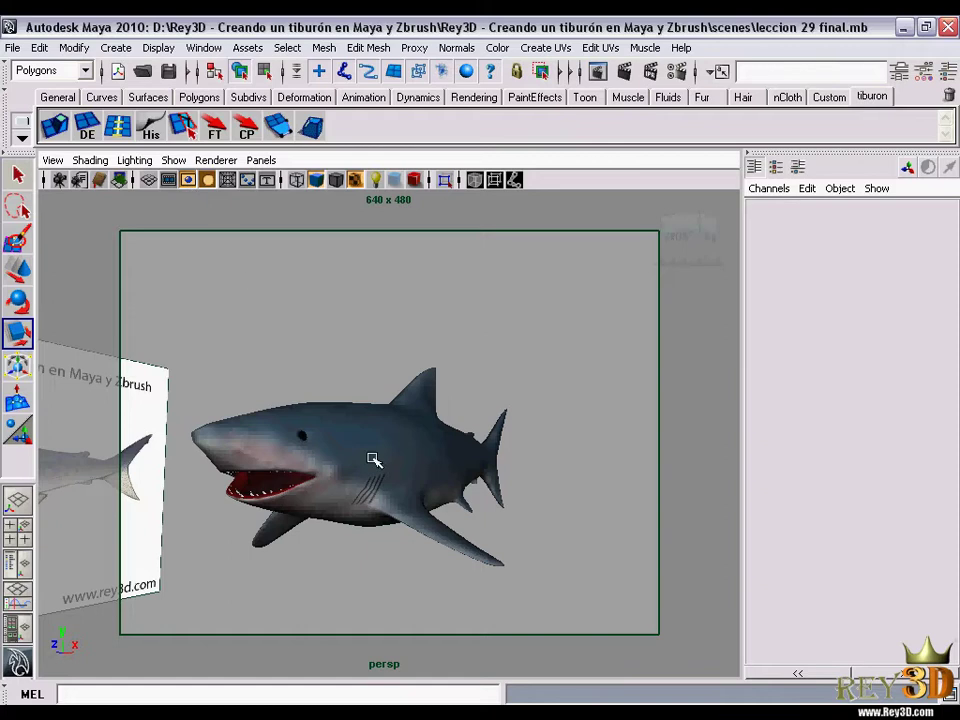
pyautogui.moveTo(373, 459)
pyautogui.keyDown('alt'); pyautogui.mouseDown()
pyautogui.moveTo(431, 452)
pyautogui.moveTo(418, 450)
pyautogui.mouseUp(); pyautogui.keyUp('alt')
pyautogui.keyDown('alt'); pyautogui.moveTo(418, 450); pyautogui.dragTo(414, 465, button='right'); pyautogui.keyUp('alt')
pyautogui.moveTo(414, 465)
pyautogui.keyDown('alt'); pyautogui.mouseDown()
pyautogui.moveTo(435, 465)
pyautogui.moveTo(455, 435)
pyautogui.mouseUp(); pyautogui.keyUp('alt')
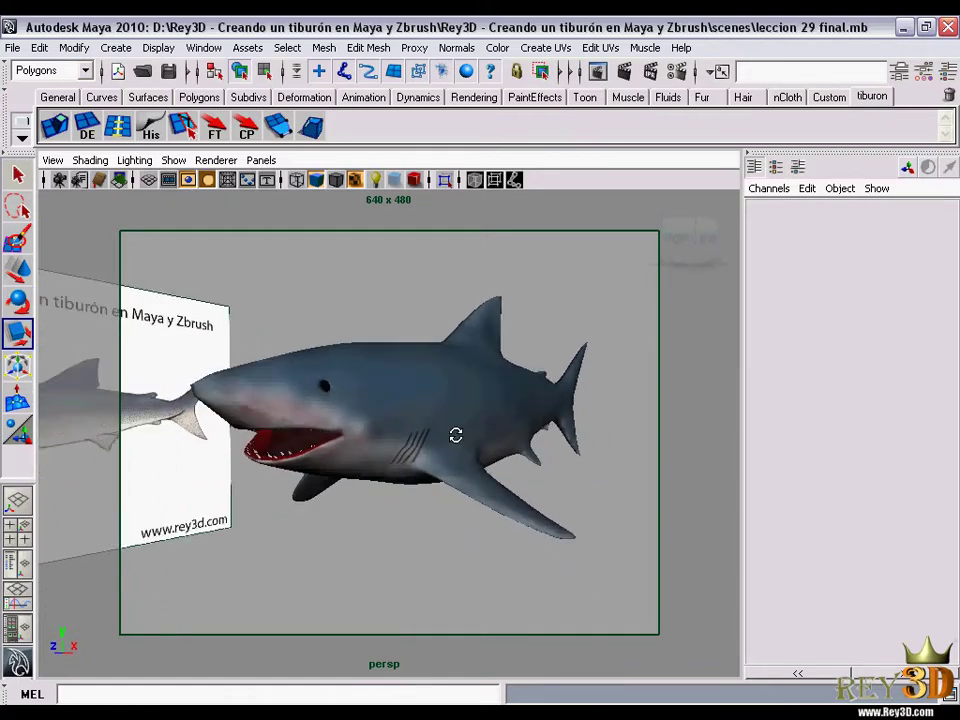
pyautogui.click(625, 72)
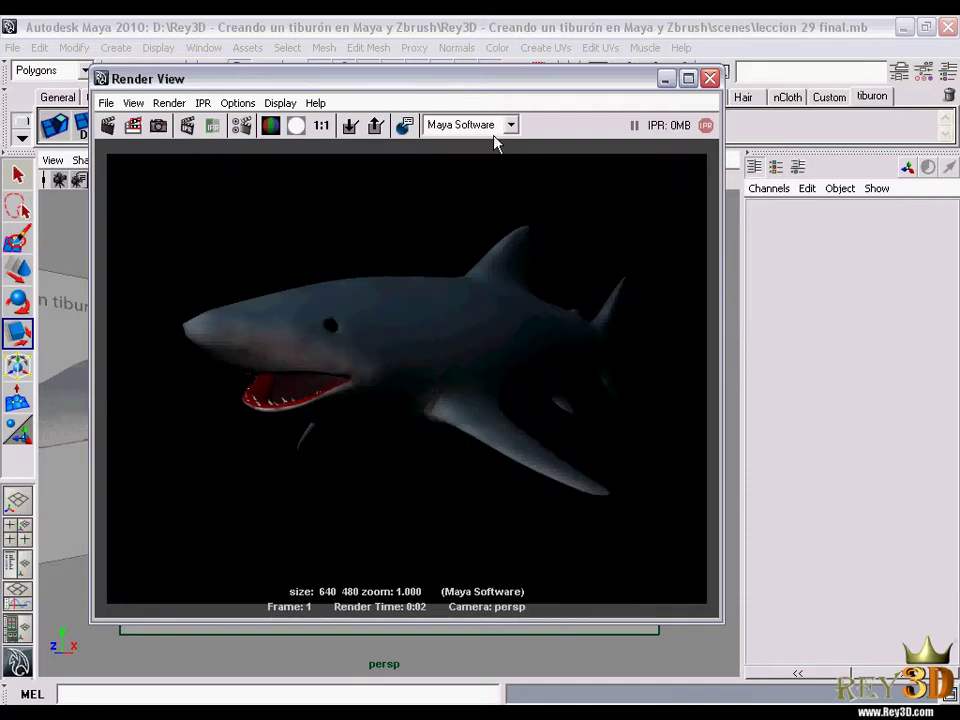
# Check the Render View renderer list, leaving it unchanged
pyautogui.click(495, 127)
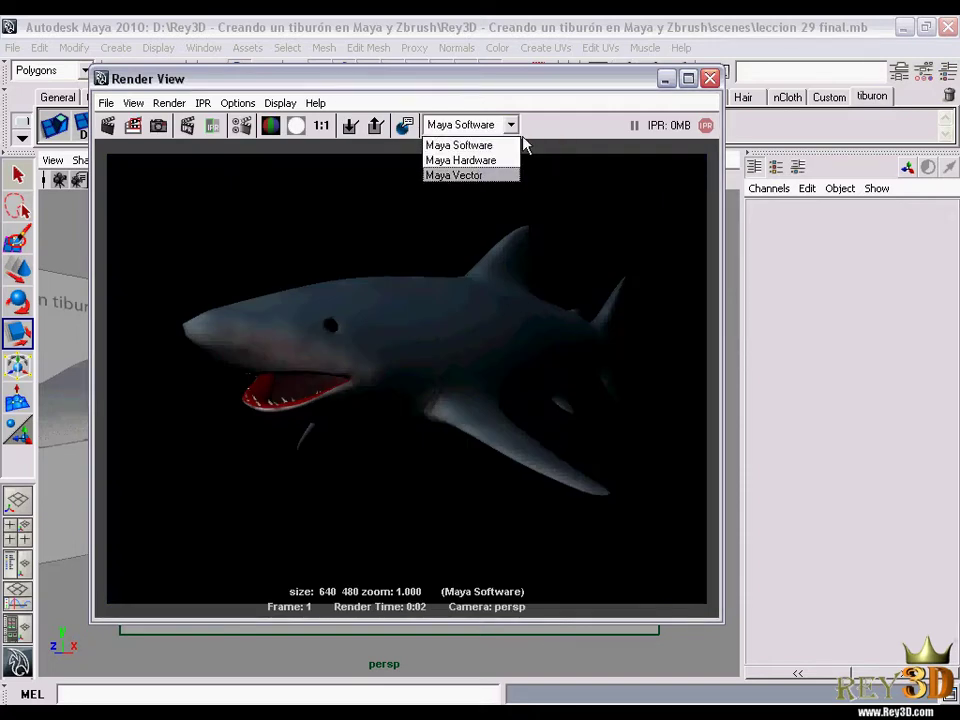
pyautogui.click(512, 107)
pyautogui.moveTo(490, 89); pyautogui.dragTo(500, 117)
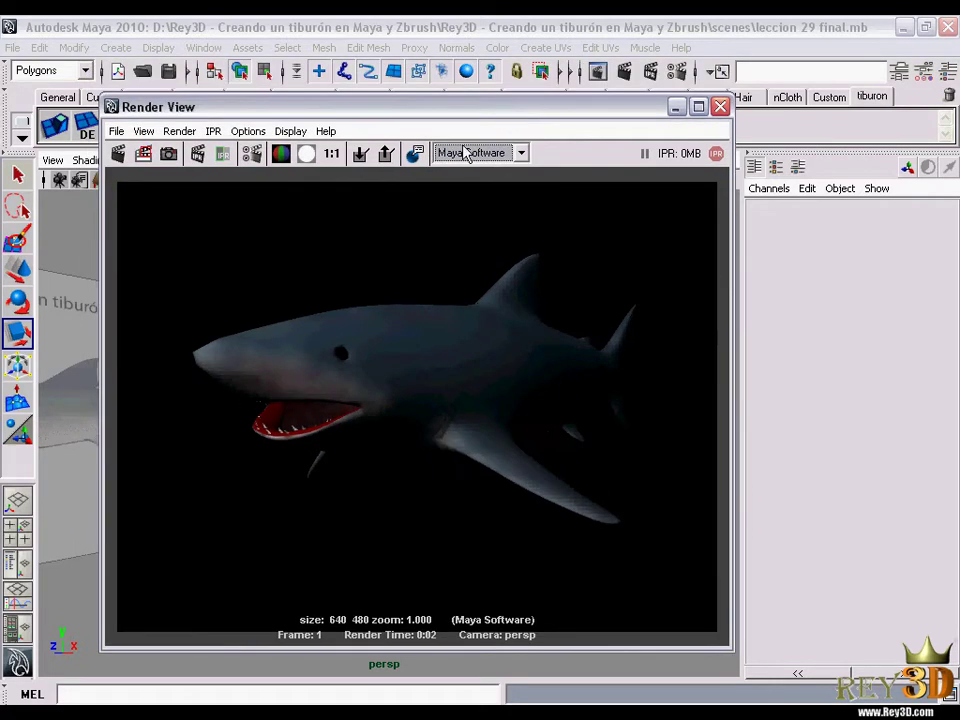
pyautogui.click(466, 152)
pyautogui.click(355, 112)
# Load the Mayatomr.mll mental ray plug-in in the Plug-in Manager
pyautogui.click(204, 47)
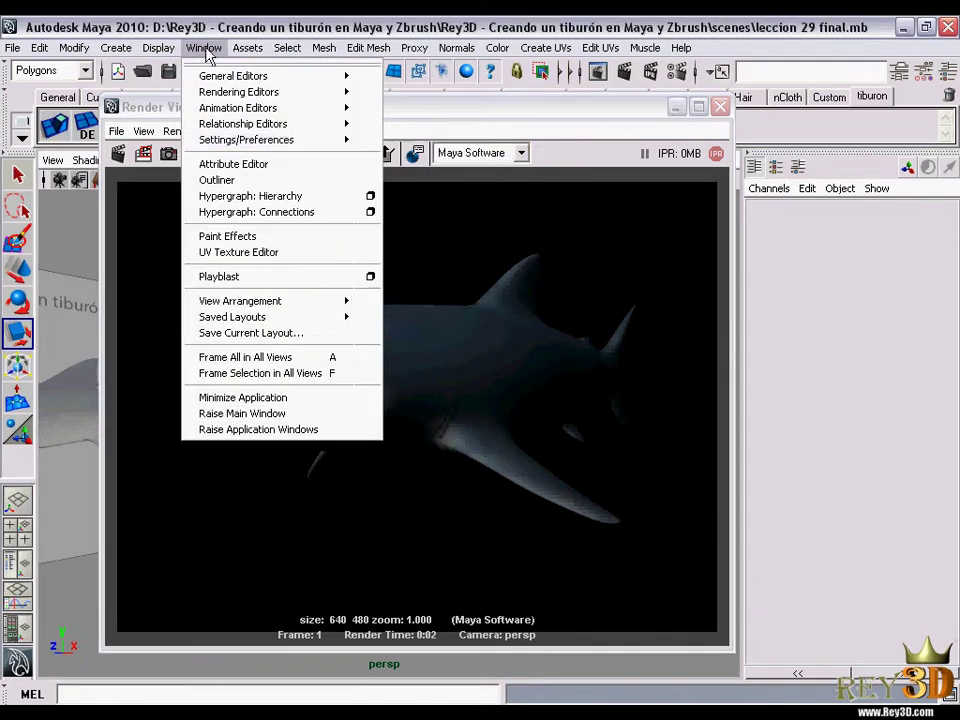
pyautogui.moveTo(246, 139)
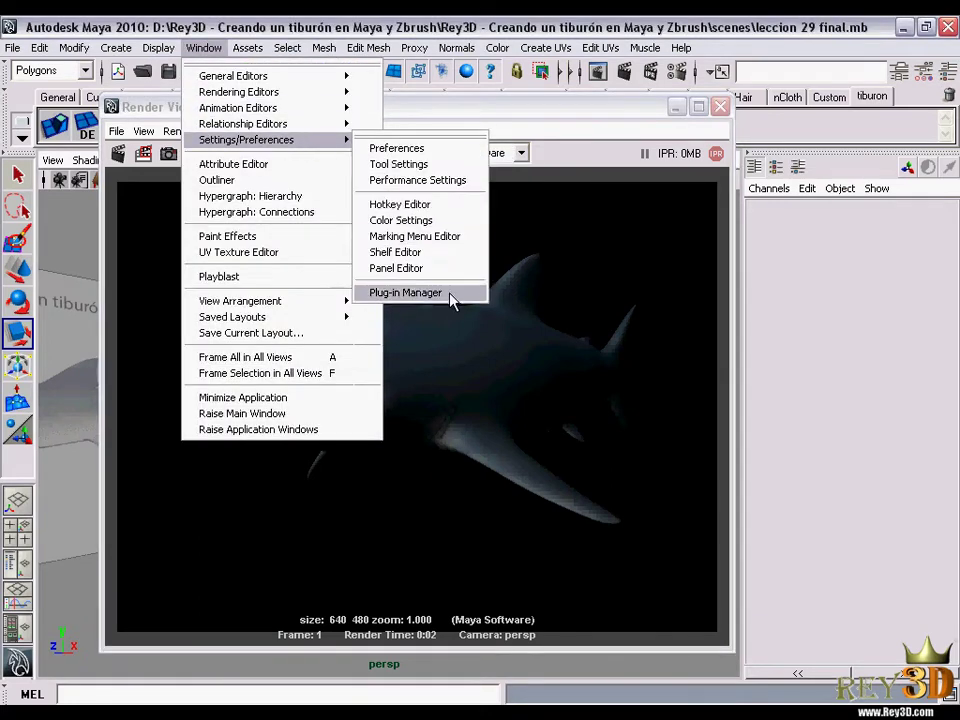
pyautogui.click(452, 293)
pyautogui.scroll(3, 606, 264)
pyautogui.scroll(-2, 634, 321)
pyautogui.scroll(-2, 625, 378)
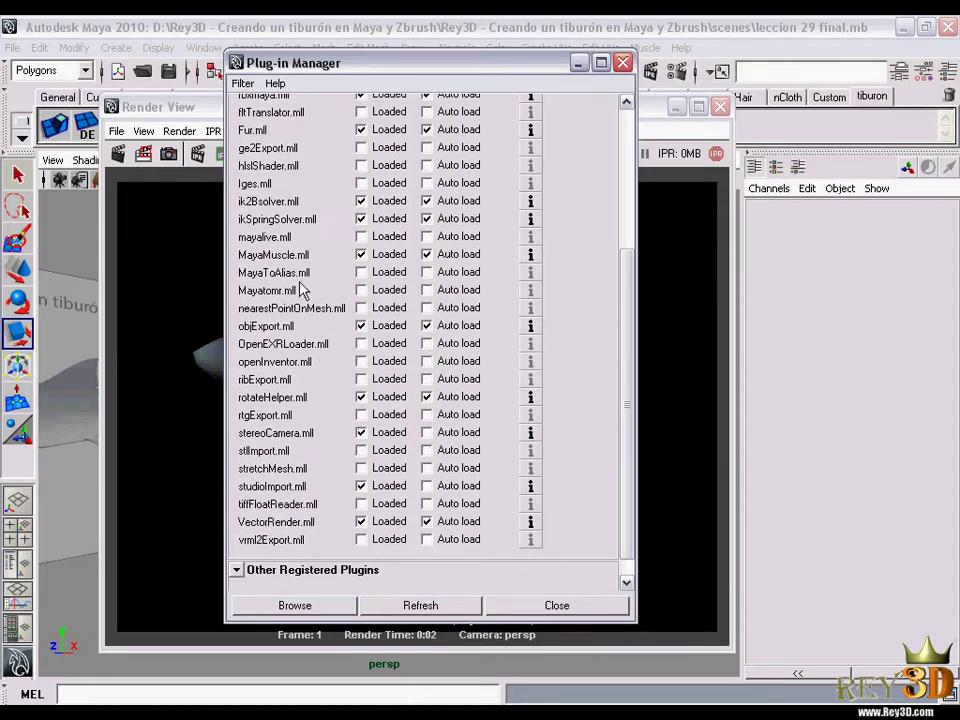
pyautogui.click(361, 291)
pyautogui.click(548, 608)
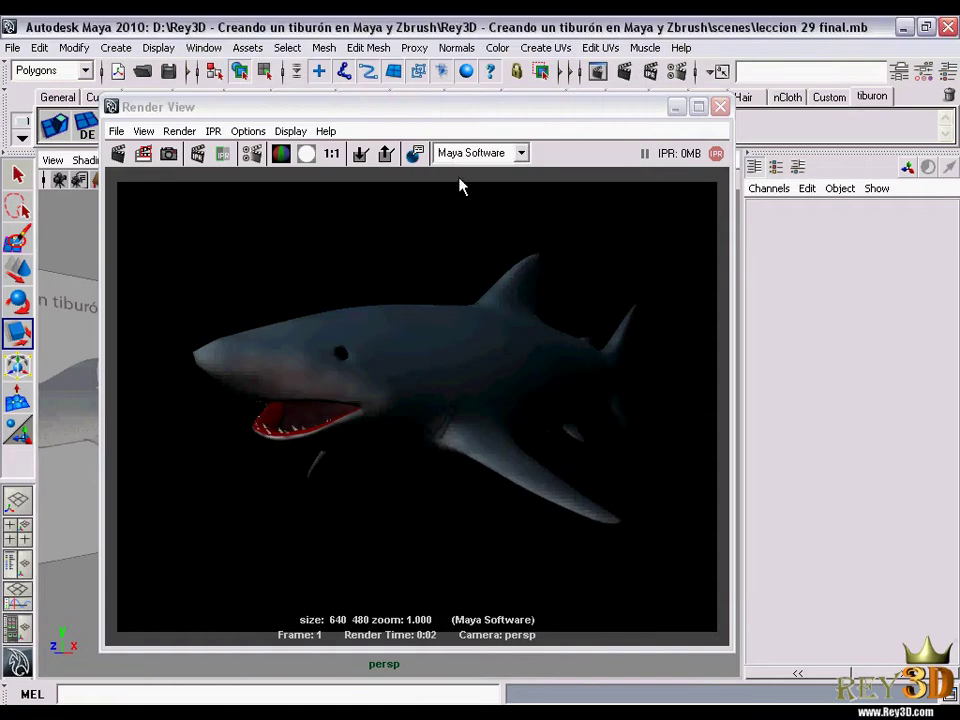
# Choose mental ray as the renderer and show its Quality render settings
pyautogui.click(478, 153)
pyautogui.click(458, 216)
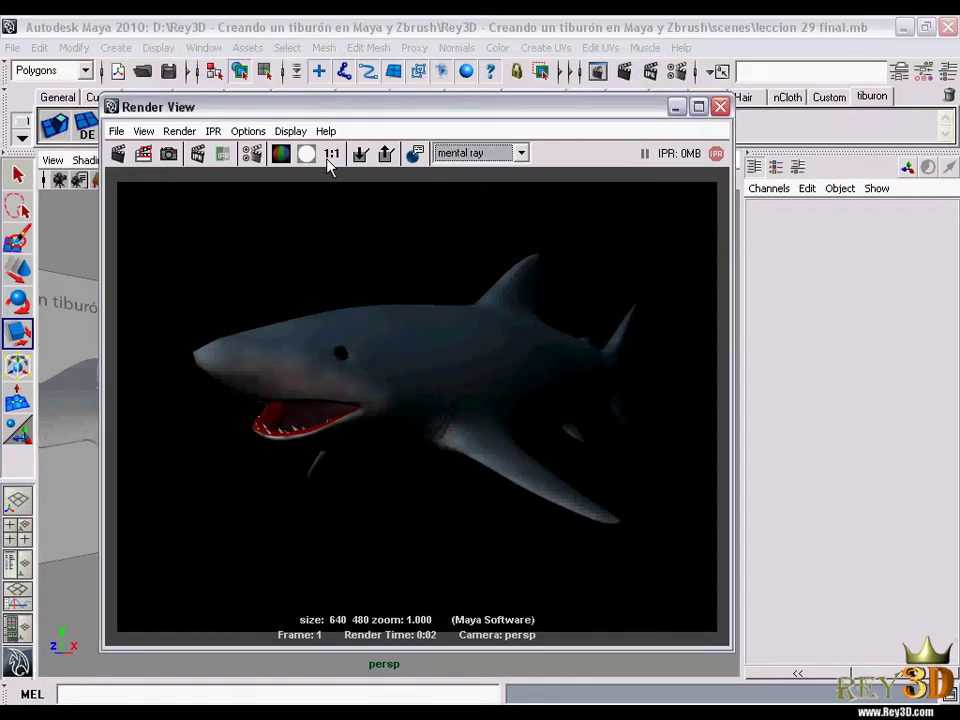
pyautogui.click(251, 153)
pyautogui.click(378, 211)
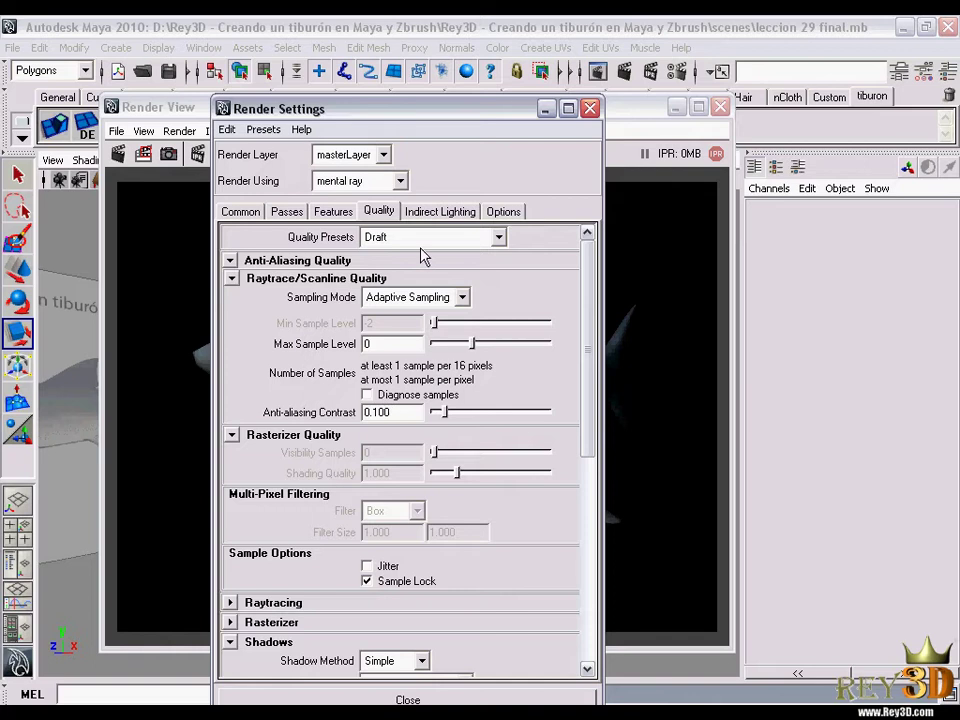
# Set the Quality preset to Production and render the shark with mental ray
pyautogui.click(421, 245)
pyautogui.click(418, 407)
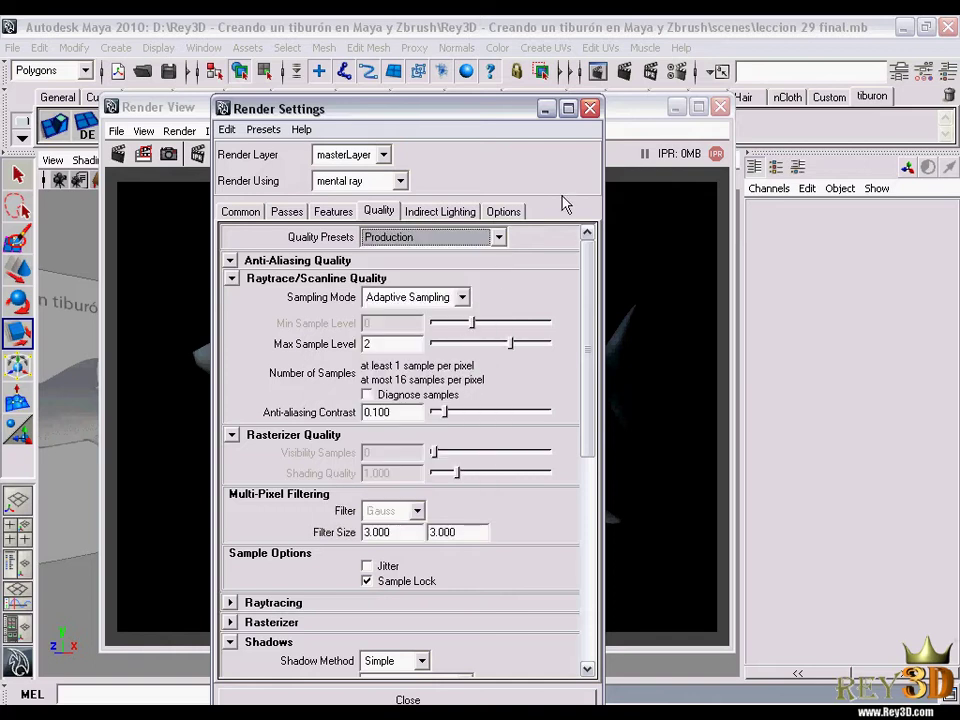
pyautogui.click(590, 109)
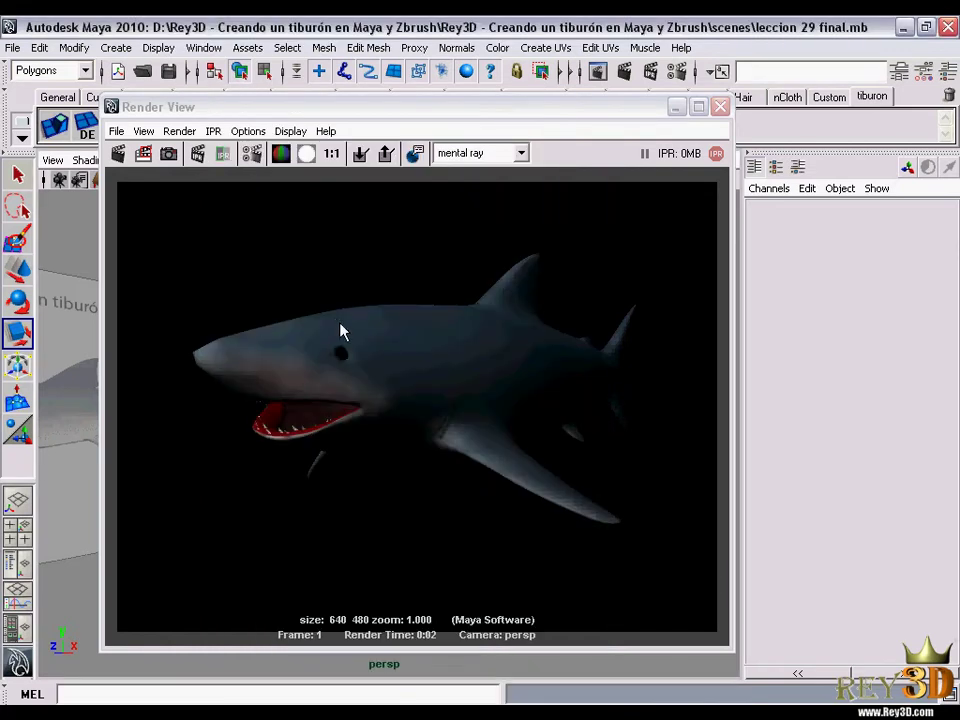
pyautogui.click(118, 156)
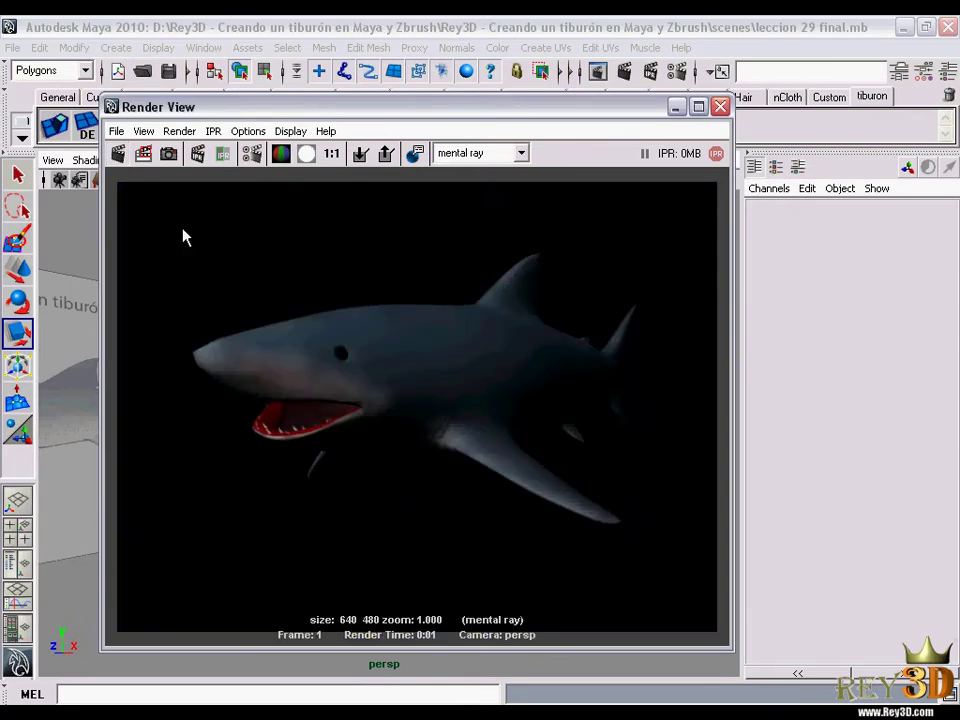
# Select the perspective camera and minimize the Render View
pyautogui.click(52, 160)
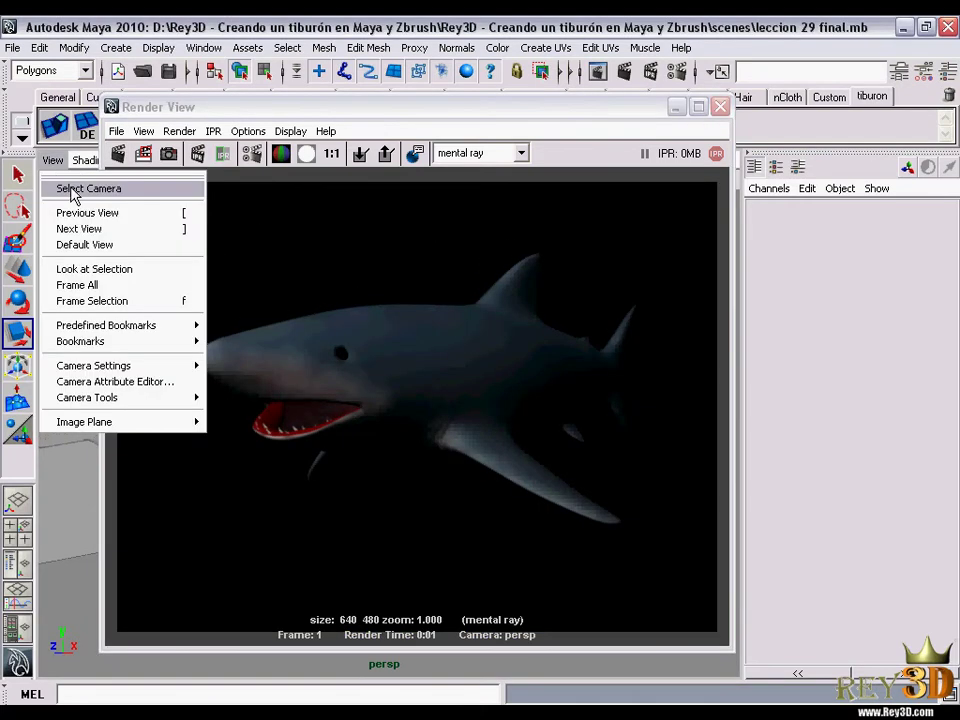
pyautogui.click(72, 190)
pyautogui.click(676, 107)
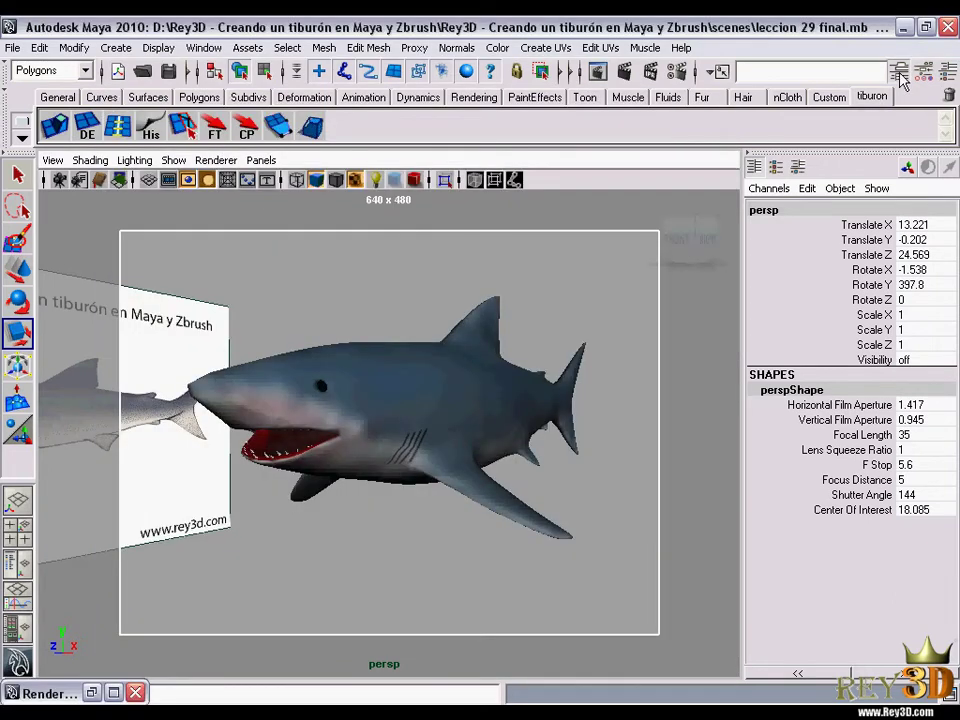
# Set the perspShape camera's Environment Background Color to white and re-render the shark
pyautogui.click(899, 70)
pyautogui.moveTo(948, 535); pyautogui.dragTo(949, 570)
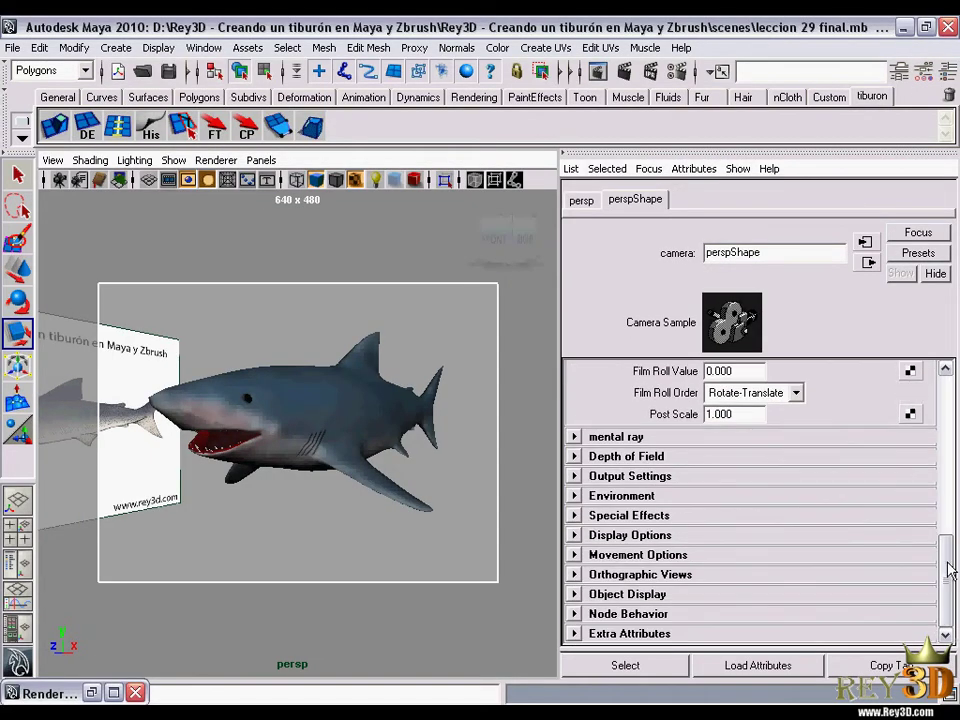
pyautogui.click(710, 497)
pyautogui.moveTo(778, 515)
pyautogui.mouseDown()
pyautogui.moveTo(797, 520)
pyautogui.moveTo(952, 488)
pyautogui.mouseUp()
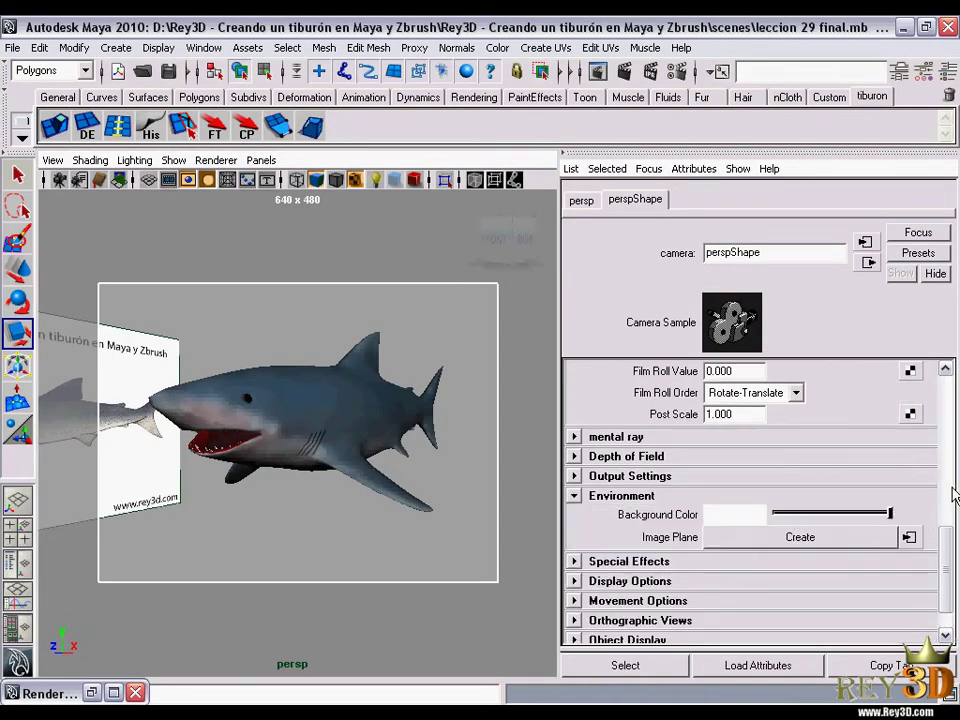
pyautogui.click(598, 71)
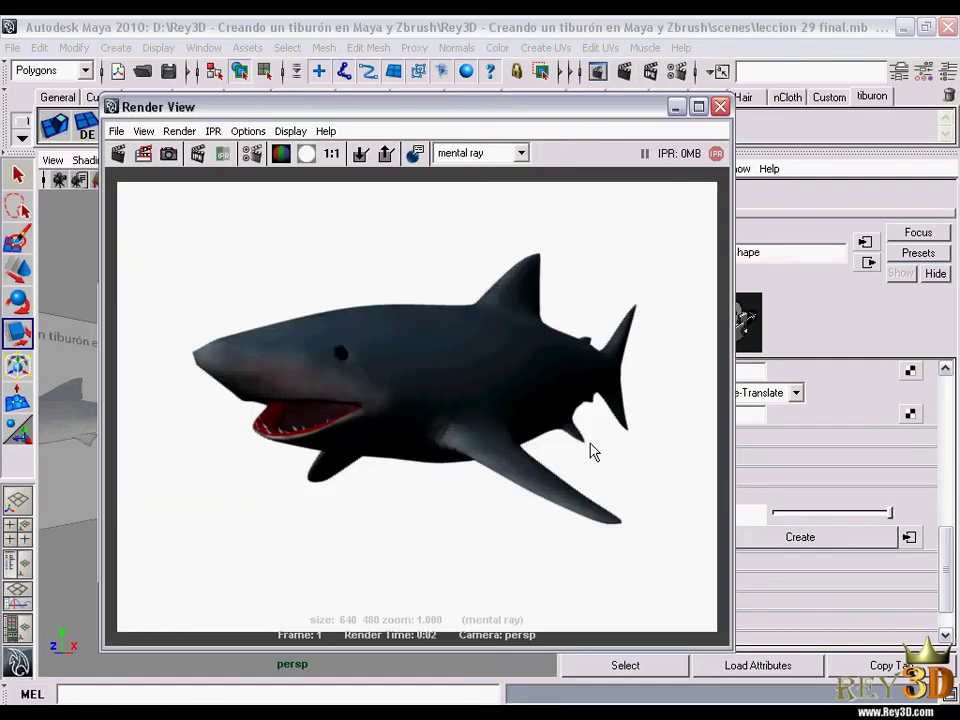
# Enable Final Gathering under Indirect Lighting in Render Settings and render the shark again
pyautogui.click(252, 155)
pyautogui.click(428, 213)
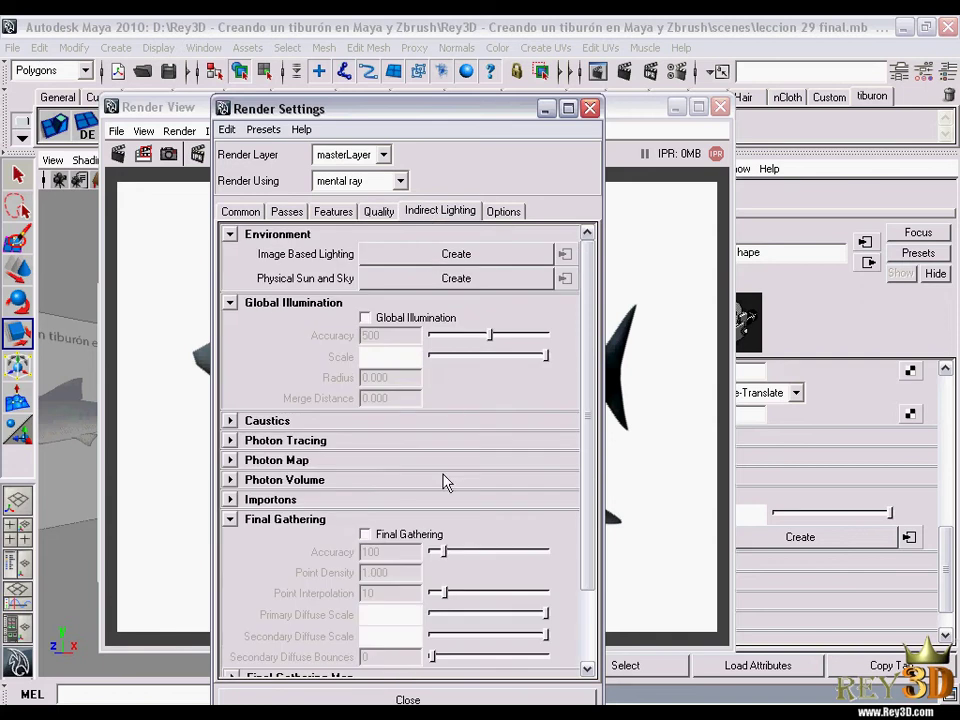
pyautogui.click(373, 535)
pyautogui.click(440, 699)
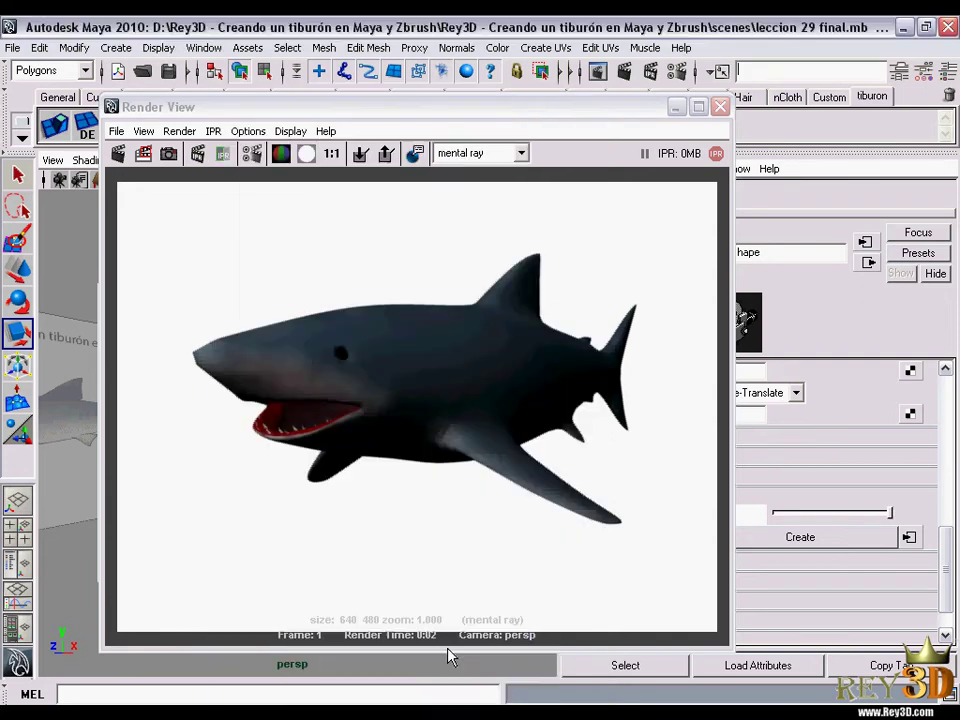
pyautogui.click(143, 153)
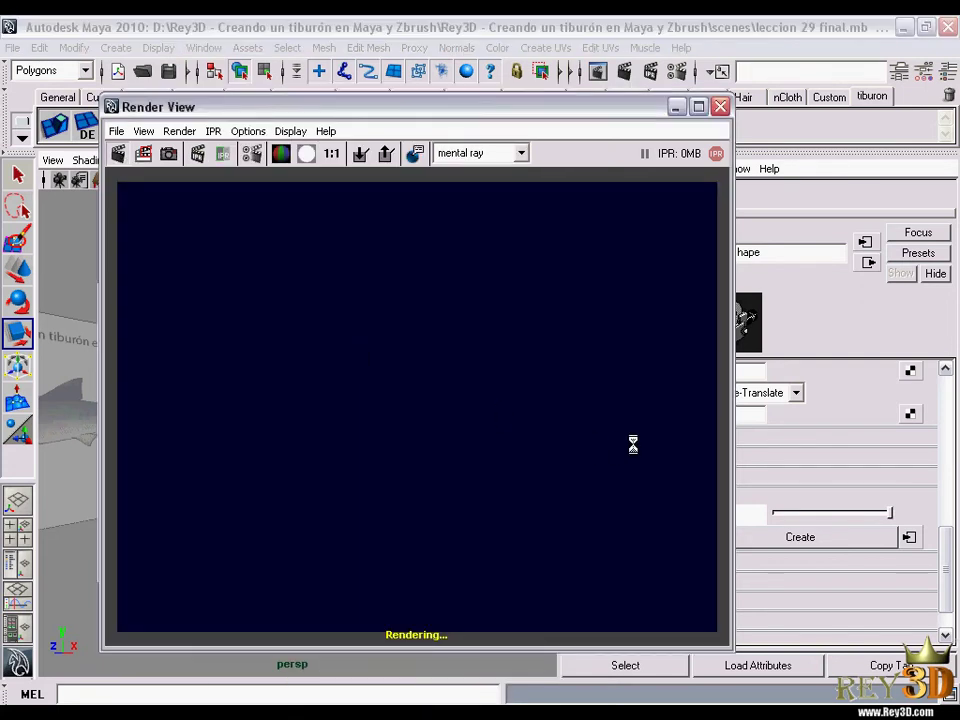